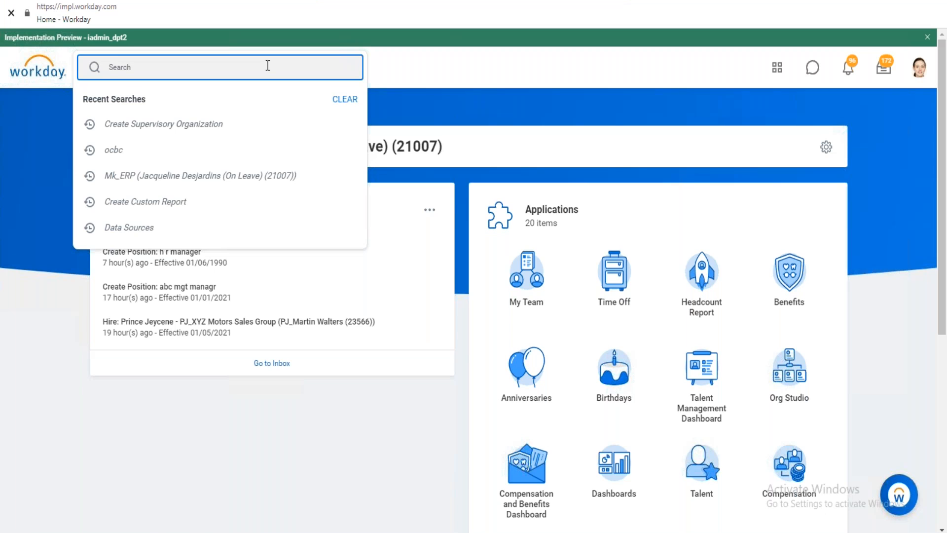
Step: Search for "functional area" and open the Functional Areas report
{"action": "type", "text": "functional area"}
{"action": "key", "text": "Return"}
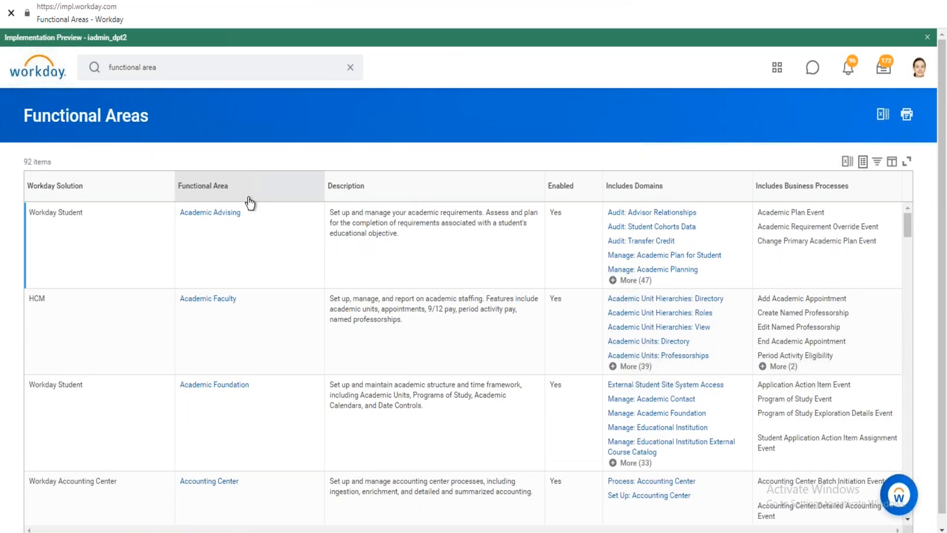
{"action": "mouse_move", "coordinate": [243, 211]}
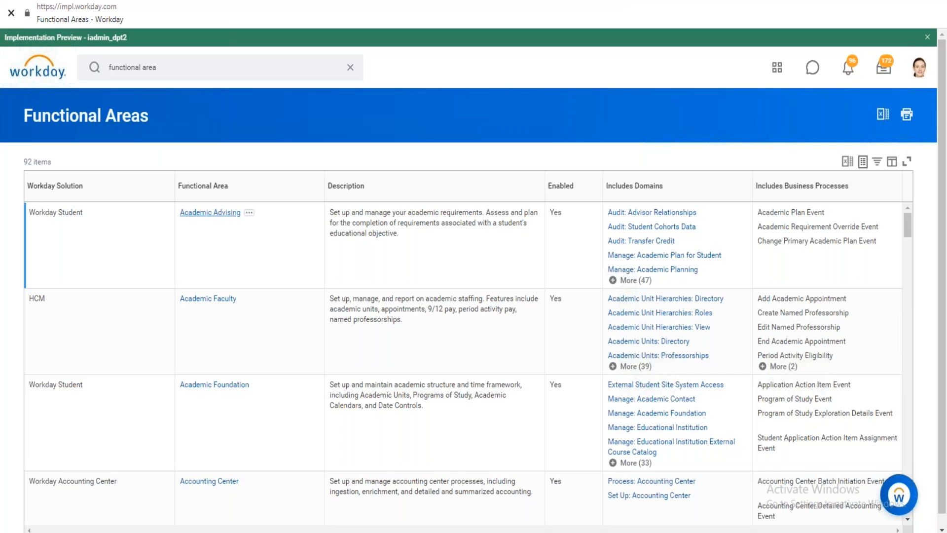
Step: Filter the Functional Area column to Time Tracking, Time Tracking Calculations and Time Tracking Hub
{"action": "left_click", "coordinate": [248, 189]}
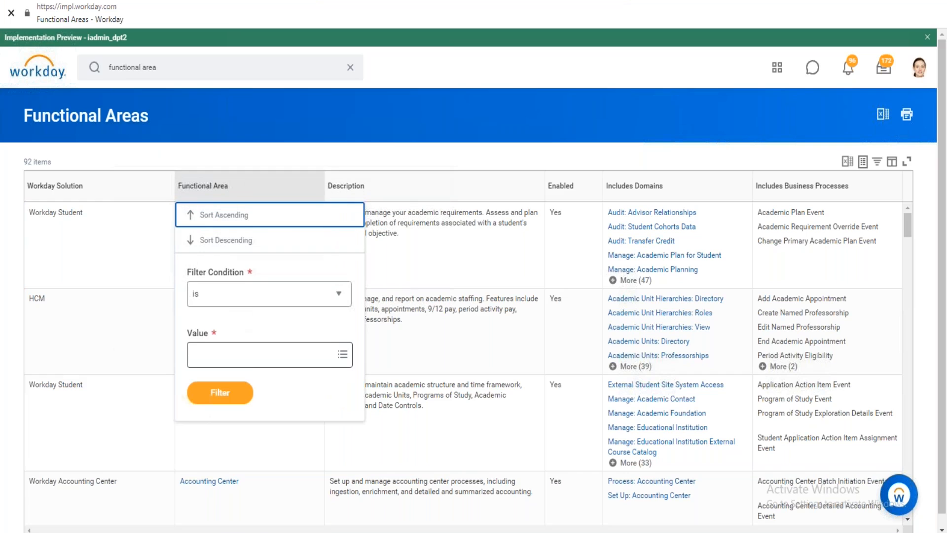
{"action": "left_click", "coordinate": [241, 359]}
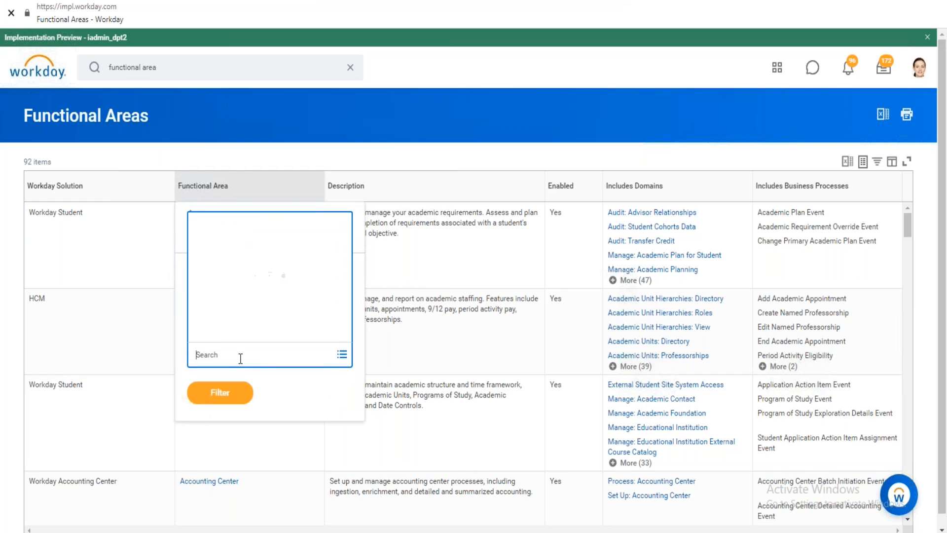
{"action": "type", "text": "time "}
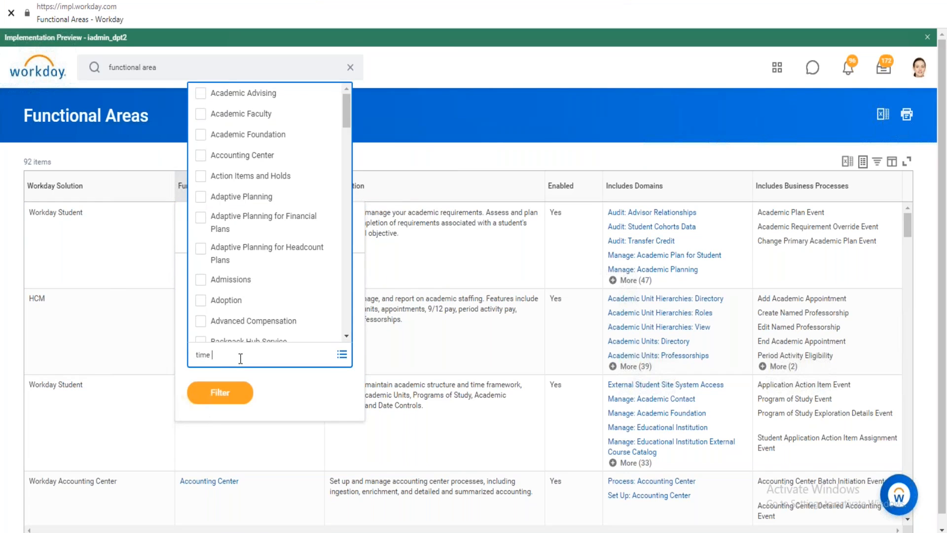
{"action": "type", "text": "tracking"}
{"action": "key", "text": "Return"}
{"action": "left_click", "coordinate": [295, 295]}
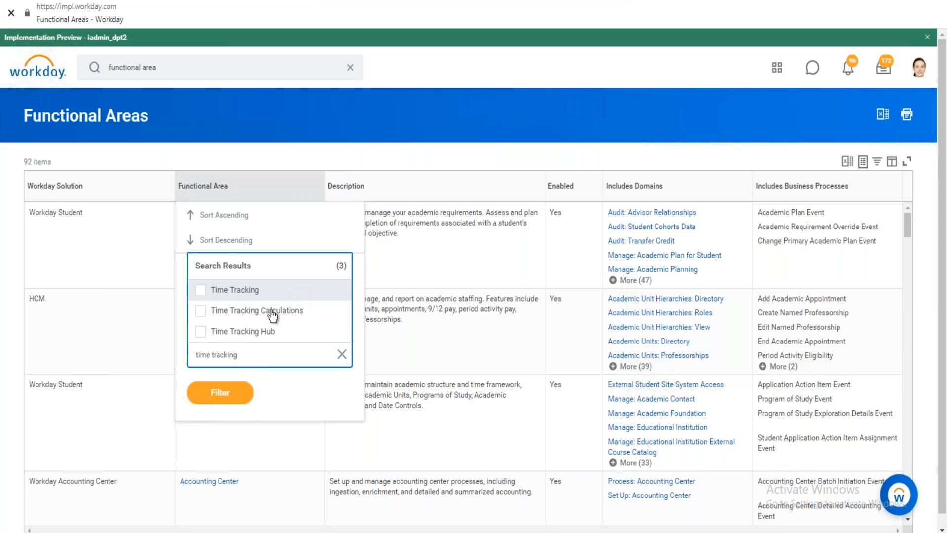
{"action": "left_click", "coordinate": [273, 312]}
{"action": "left_click", "coordinate": [260, 332]}
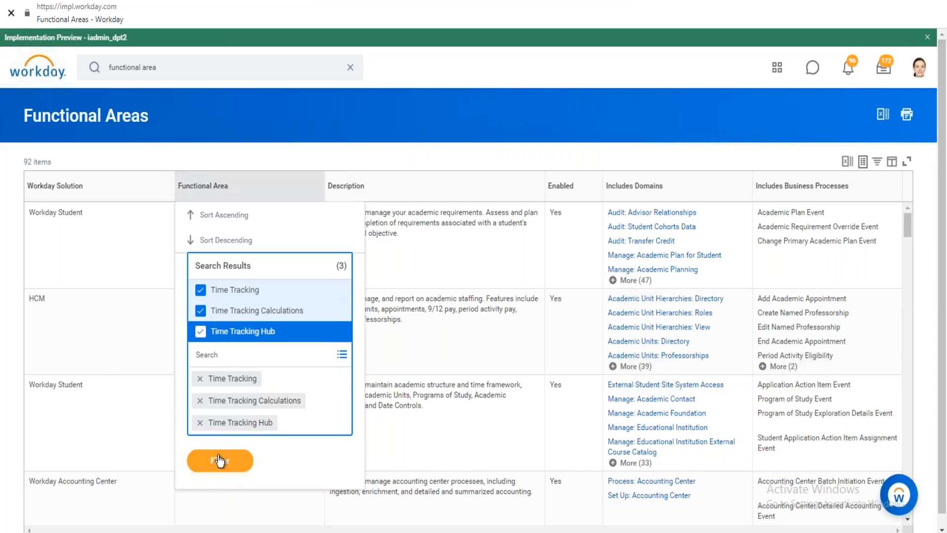
{"action": "left_click", "coordinate": [215, 458]}
{"action": "left_click", "coordinate": [218, 441]}
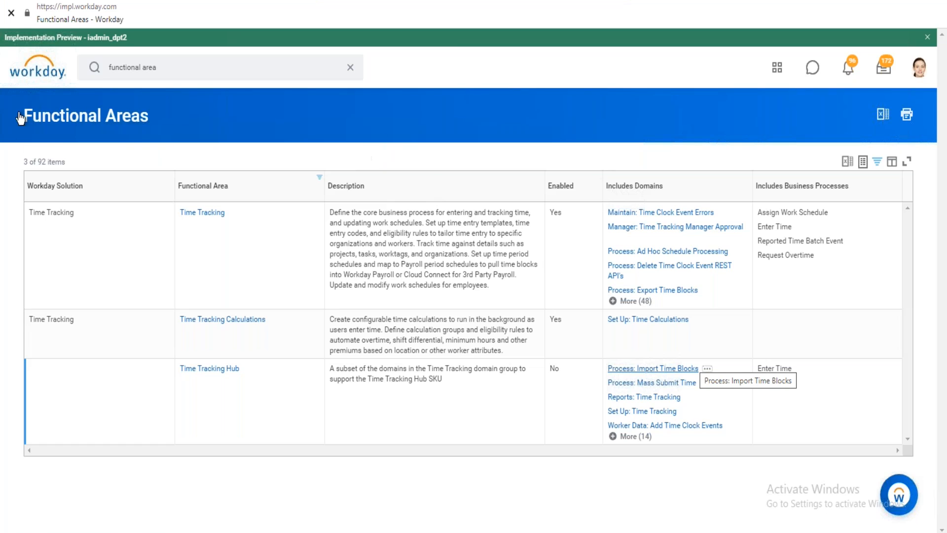
Step: Return to the home page and clear the previous search text
{"action": "left_click", "coordinate": [85, 78]}
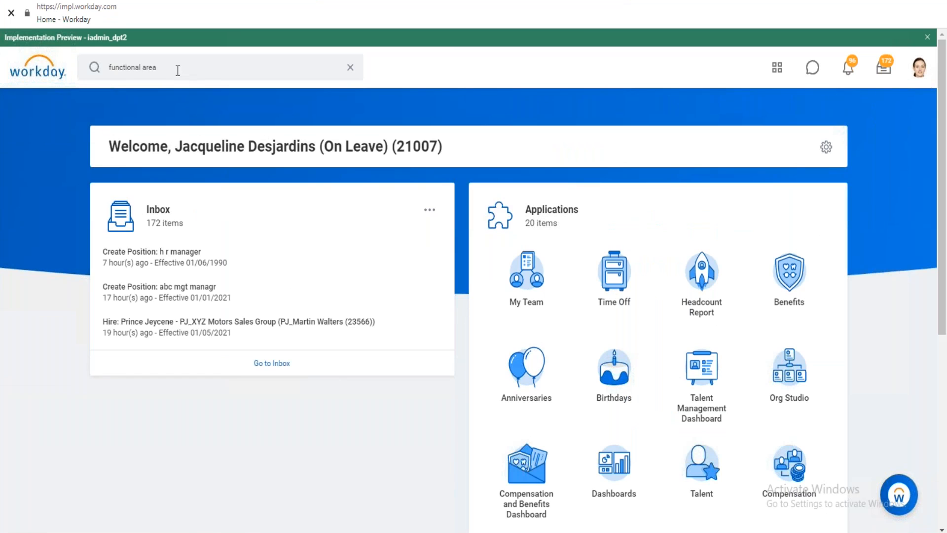
{"action": "left_click", "coordinate": [166, 61]}
{"action": "key", "text": "ctrl+a"}
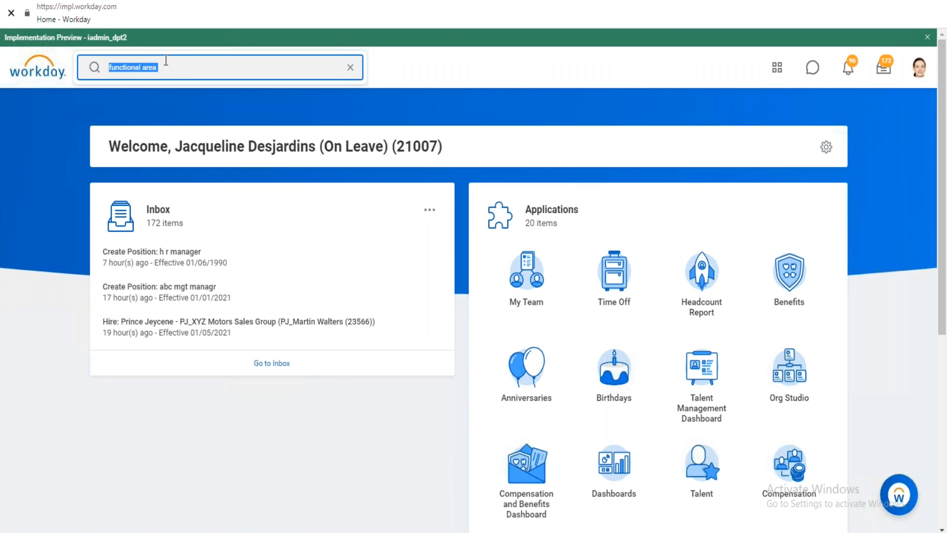
{"action": "key", "text": "BackSpace"}
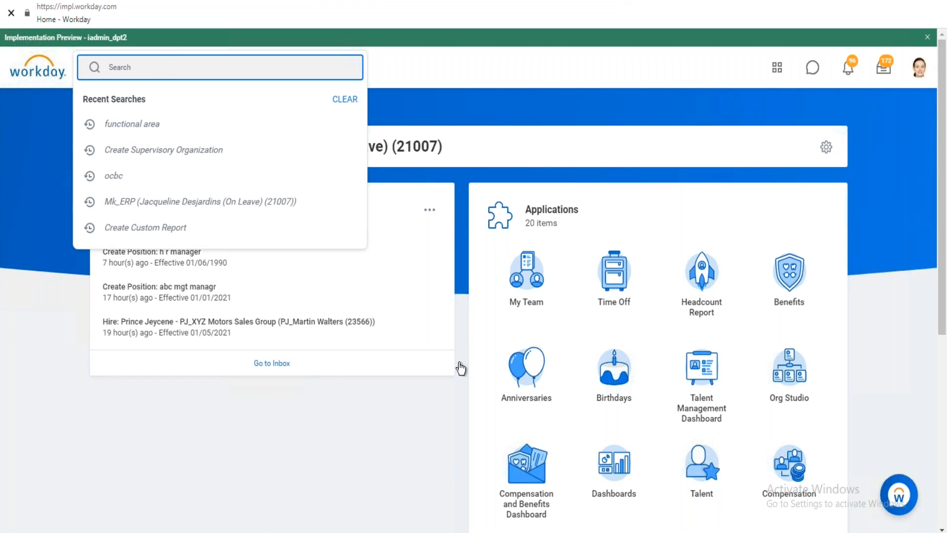
Step: Look through the applications on the home page for one related to time entry
{"action": "scroll", "coordinate": [726, 283], "scroll_direction": "down", "scroll_amount": 5}
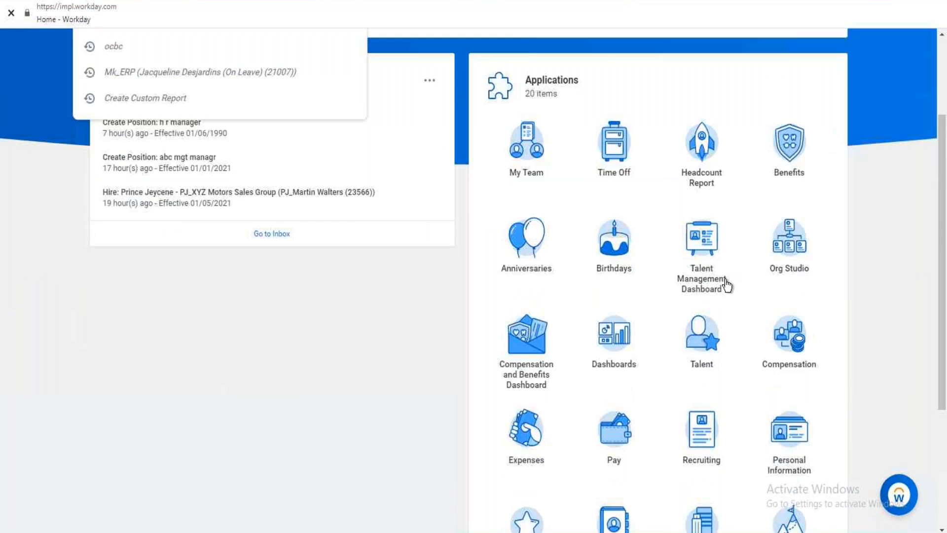
{"action": "scroll", "coordinate": [602, 190], "scroll_direction": "up", "scroll_amount": 3}
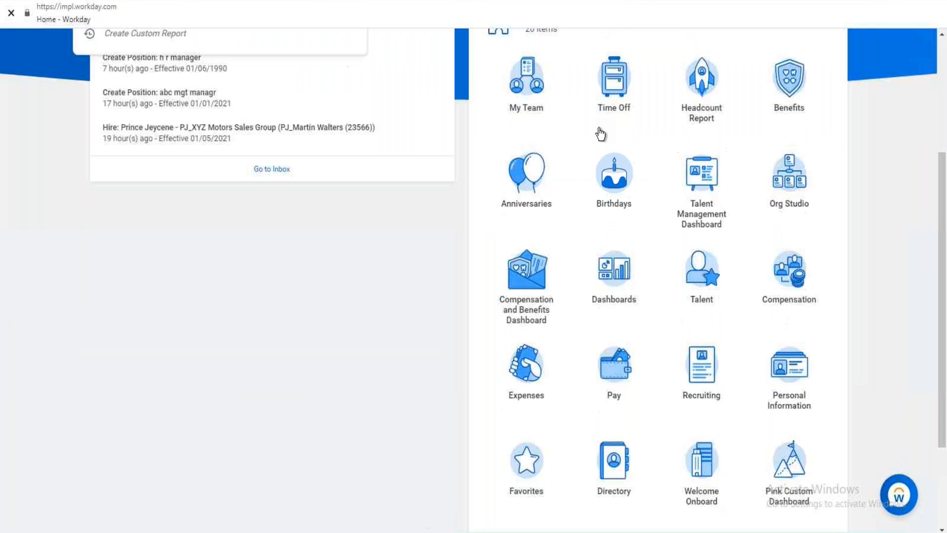
{"action": "scroll", "coordinate": [788, 305], "scroll_direction": "down", "scroll_amount": 3}
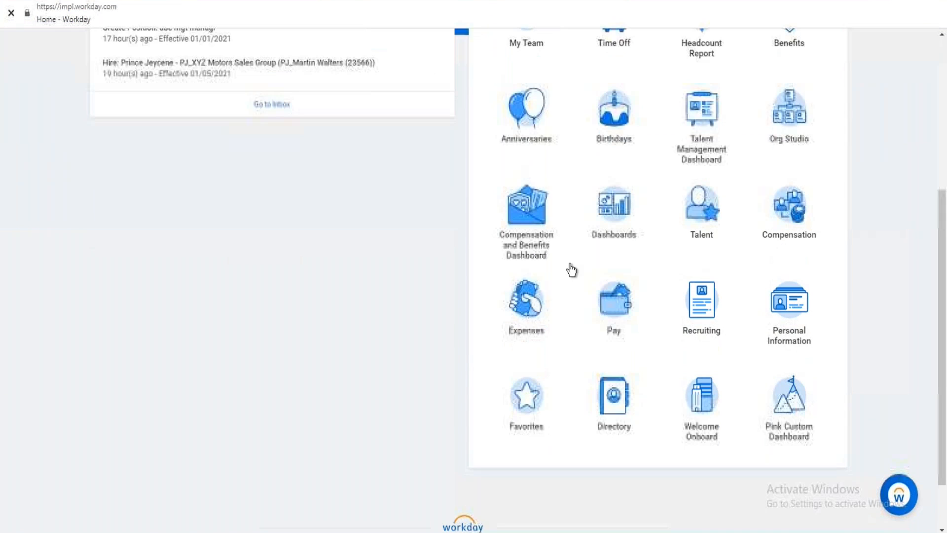
{"action": "scroll", "coordinate": [575, 211], "scroll_direction": "up", "scroll_amount": 4}
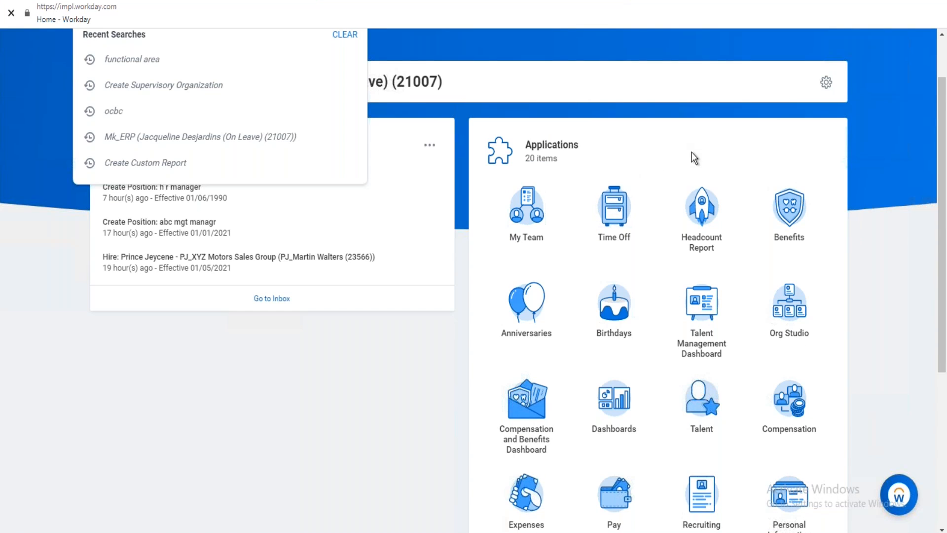
{"action": "scroll", "coordinate": [639, 138], "scroll_direction": "down", "scroll_amount": 5}
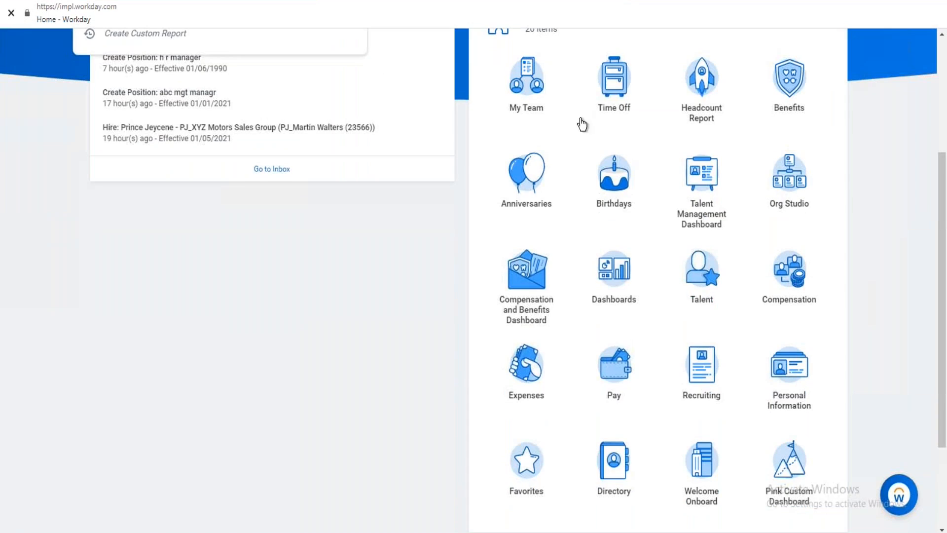
{"action": "scroll", "coordinate": [772, 306], "scroll_direction": "up", "scroll_amount": 6}
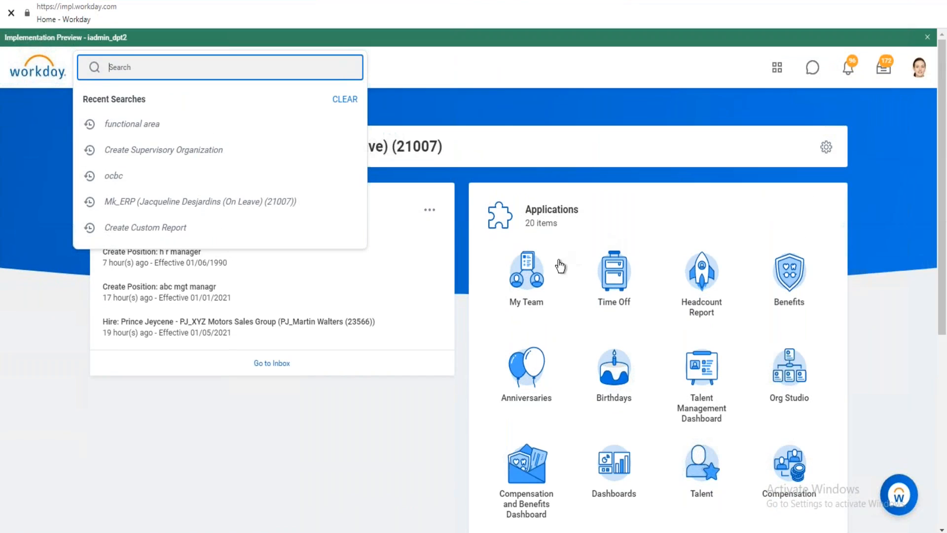
{"action": "scroll", "coordinate": [562, 254], "scroll_direction": "down", "scroll_amount": 1}
{"action": "scroll", "coordinate": [562, 254], "scroll_direction": "down", "scroll_amount": 1}
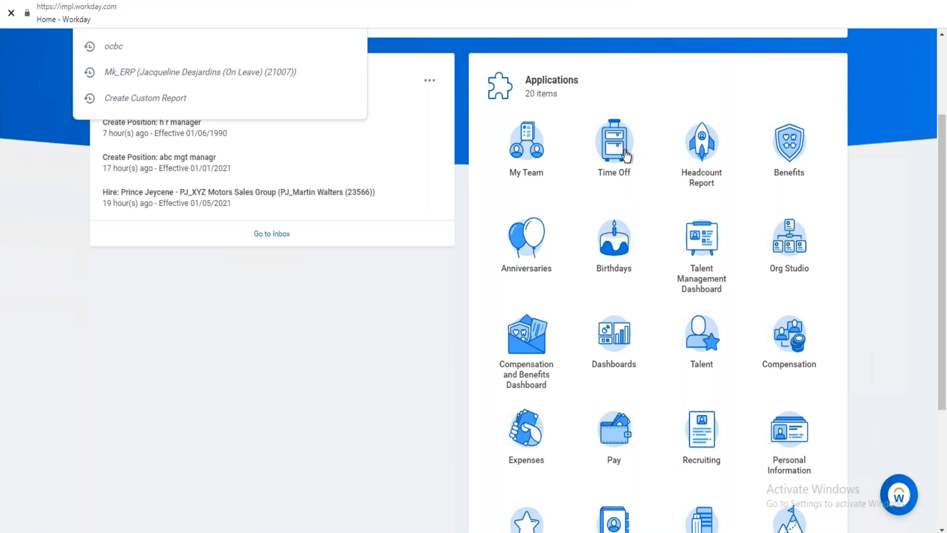
{"action": "scroll", "coordinate": [601, 179], "scroll_direction": "up", "scroll_amount": 3}
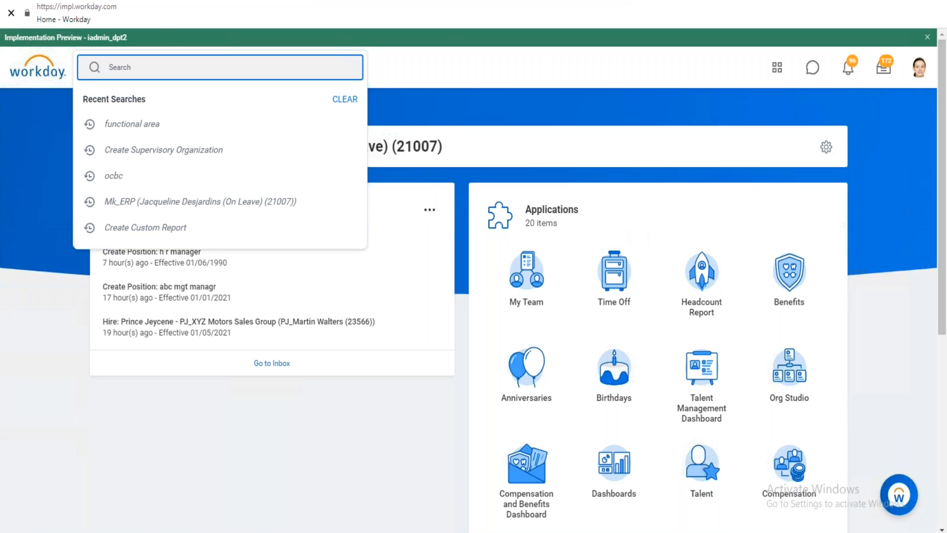
Step: Search for "enter my time" and open the Enter My Time report
{"action": "type", "text": "enter my time"}
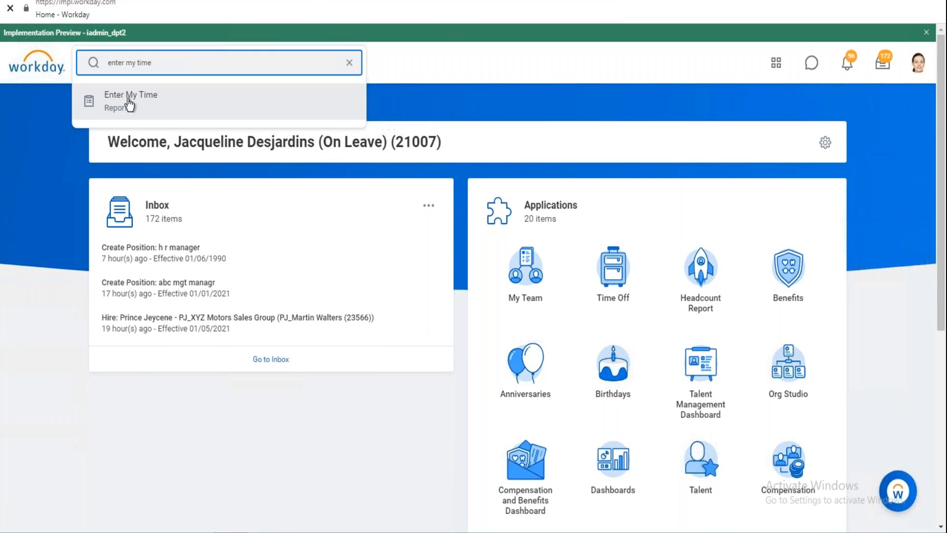
{"action": "left_click", "coordinate": [129, 105]}
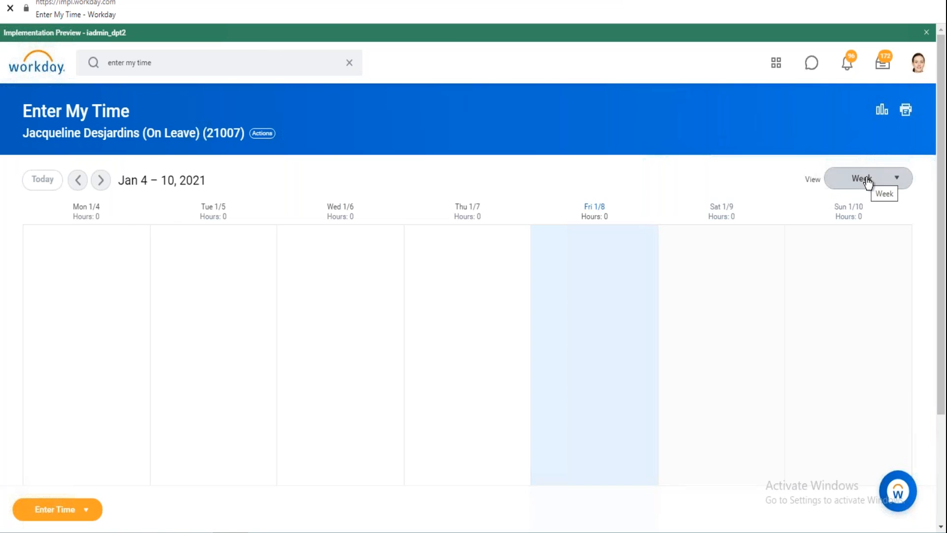
Step: Switch the time entry calendar to the Day view to inspect it, and return to the Week view
{"action": "left_click", "coordinate": [886, 186]}
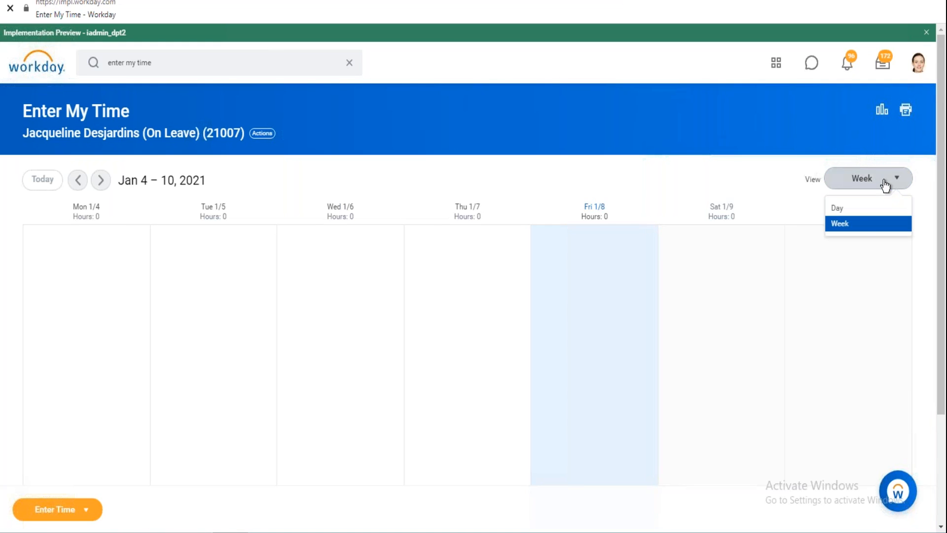
{"action": "left_click", "coordinate": [838, 208]}
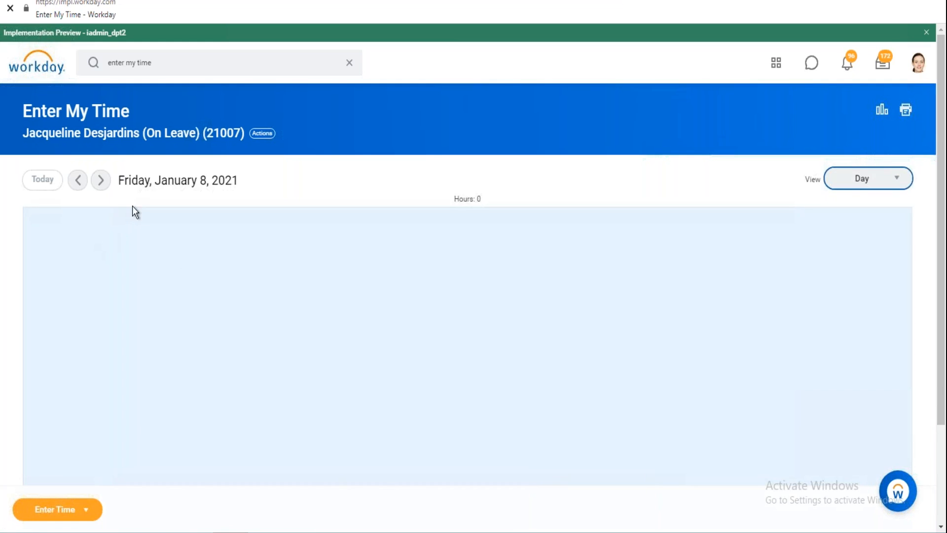
{"action": "scroll", "coordinate": [129, 208], "scroll_direction": "down", "scroll_amount": 3}
{"action": "scroll", "coordinate": [119, 202], "scroll_direction": "up", "scroll_amount": 3}
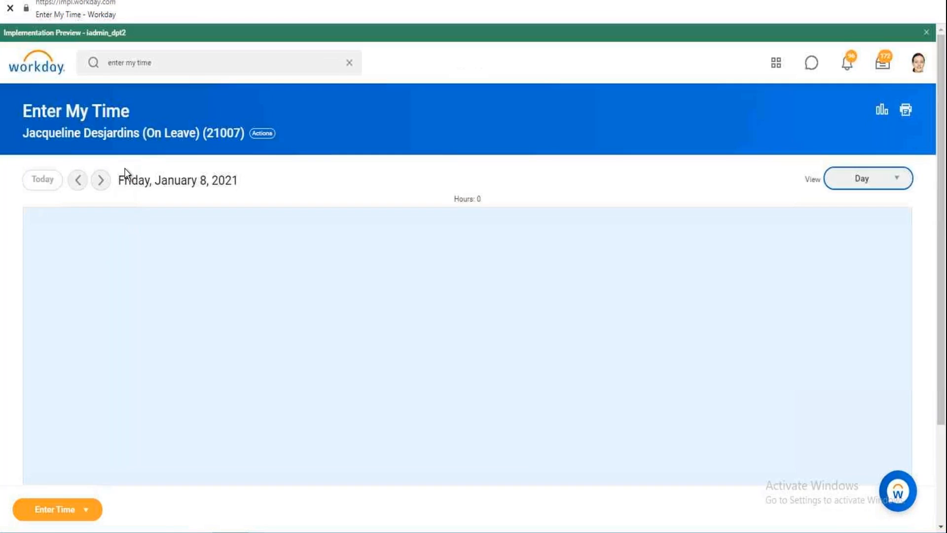
{"action": "left_click", "coordinate": [893, 179]}
{"action": "left_click", "coordinate": [849, 225]}
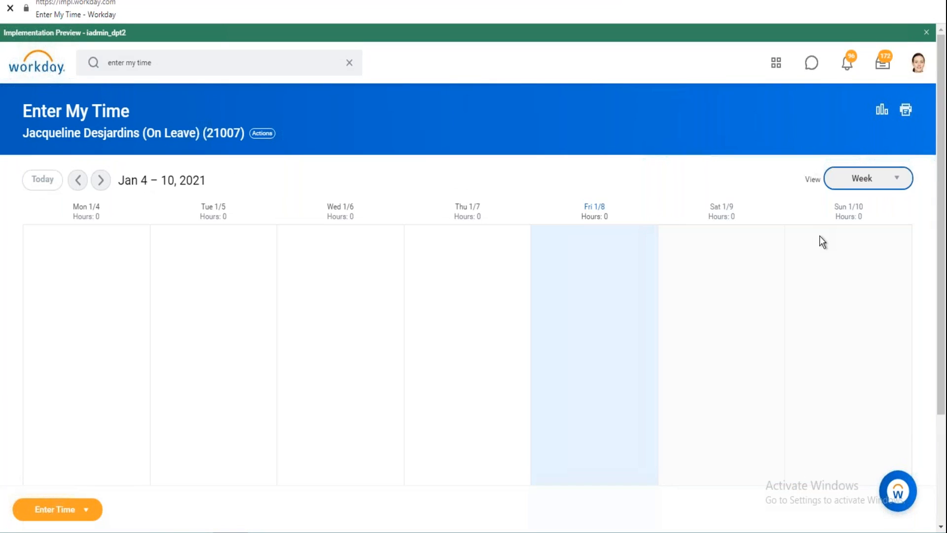
Step: View the additional Enter Time options and browse the calendar forward to Jan 18 – 24, 2021 and back to Jan 4 – 10
{"action": "left_click", "coordinate": [92, 514]}
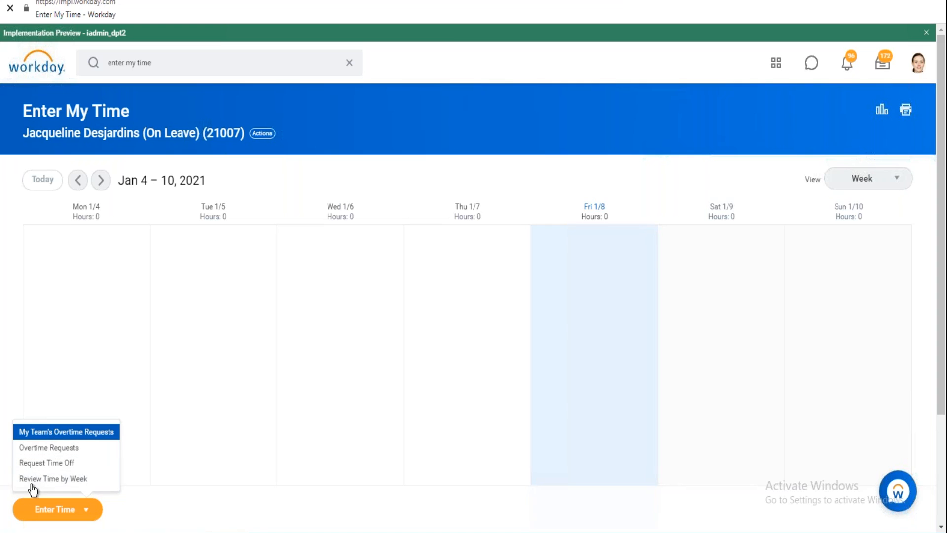
{"action": "left_click", "coordinate": [384, 144]}
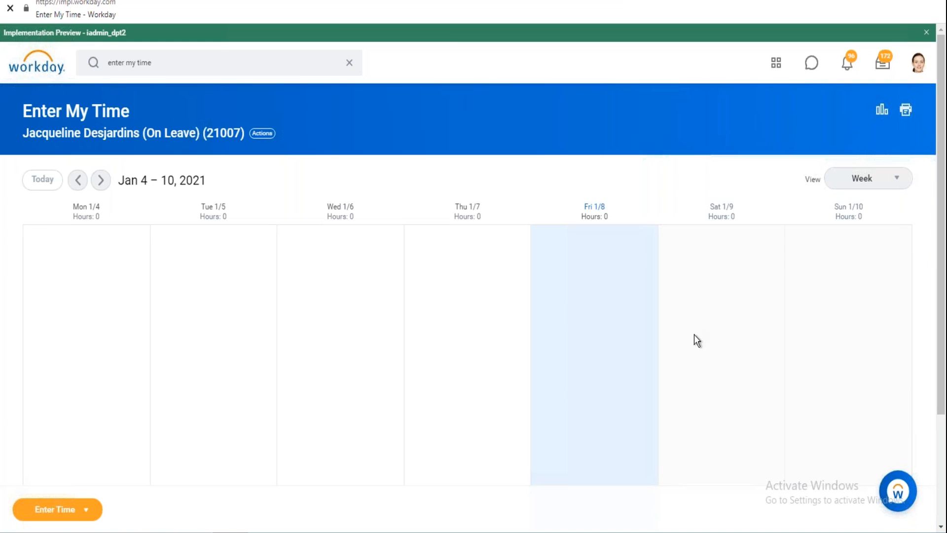
{"action": "left_click", "coordinate": [100, 181]}
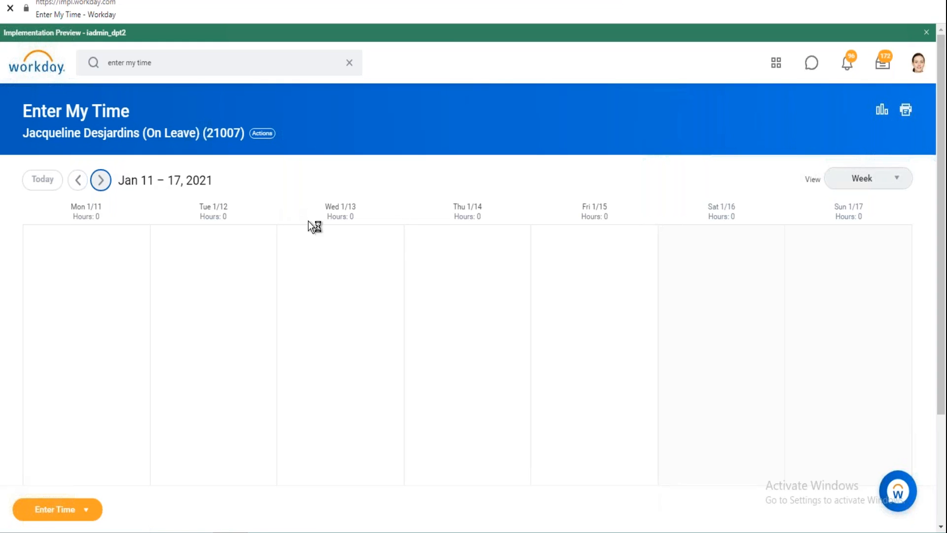
{"action": "left_click", "coordinate": [100, 180]}
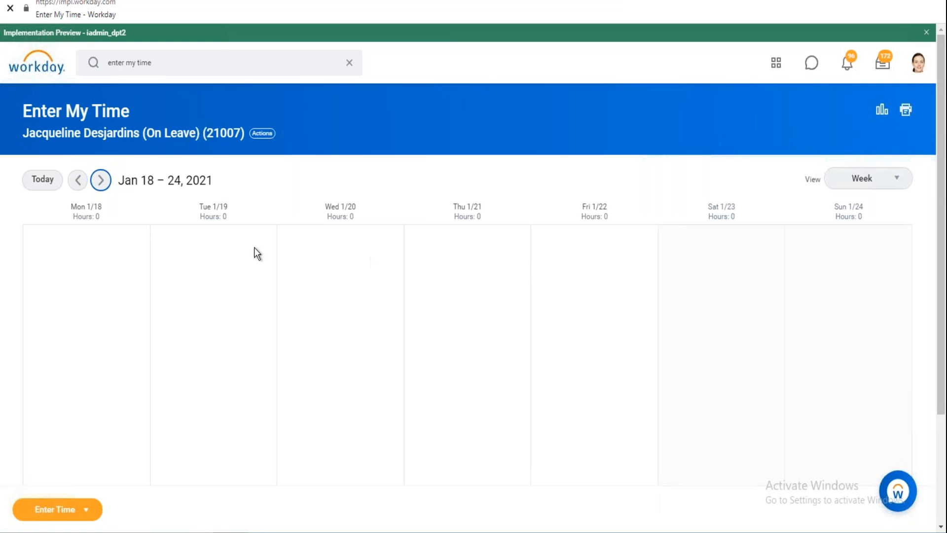
{"action": "left_click", "coordinate": [77, 180]}
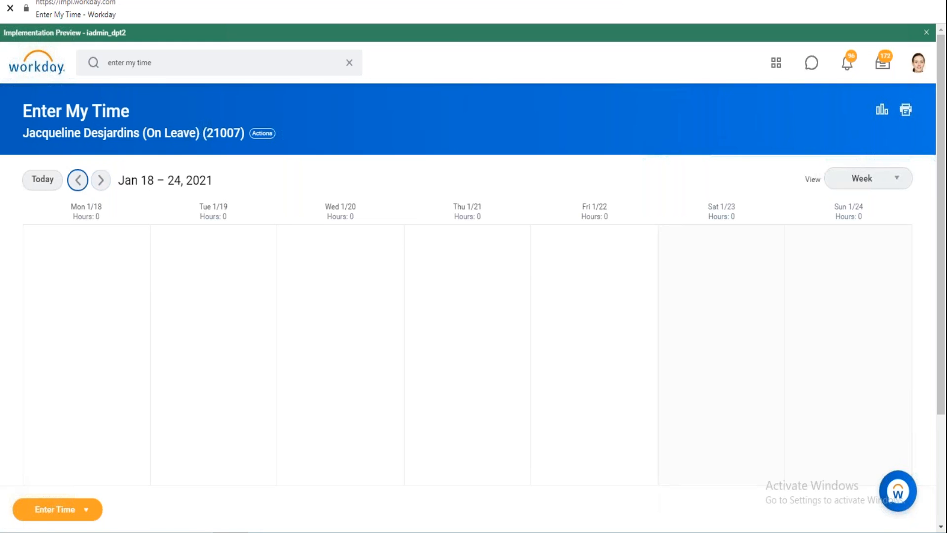
{"action": "left_click", "coordinate": [78, 182]}
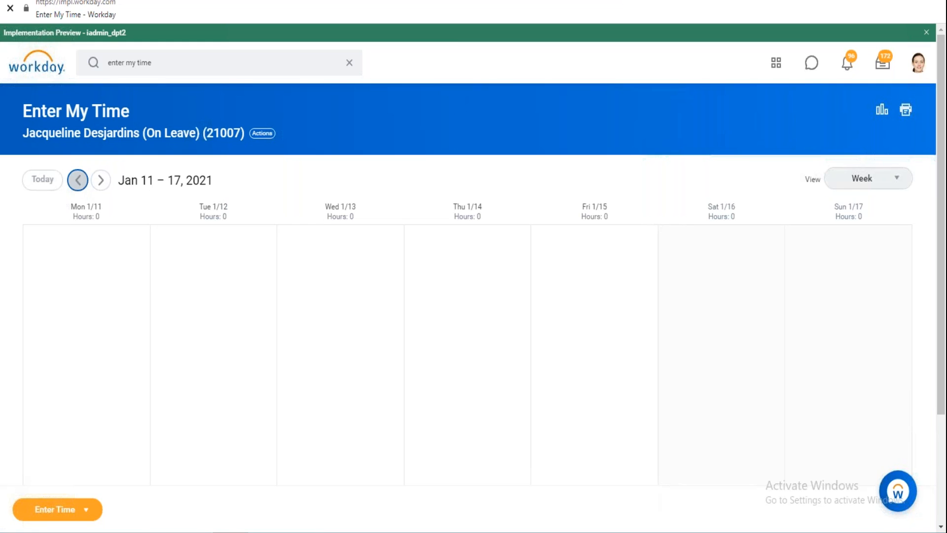
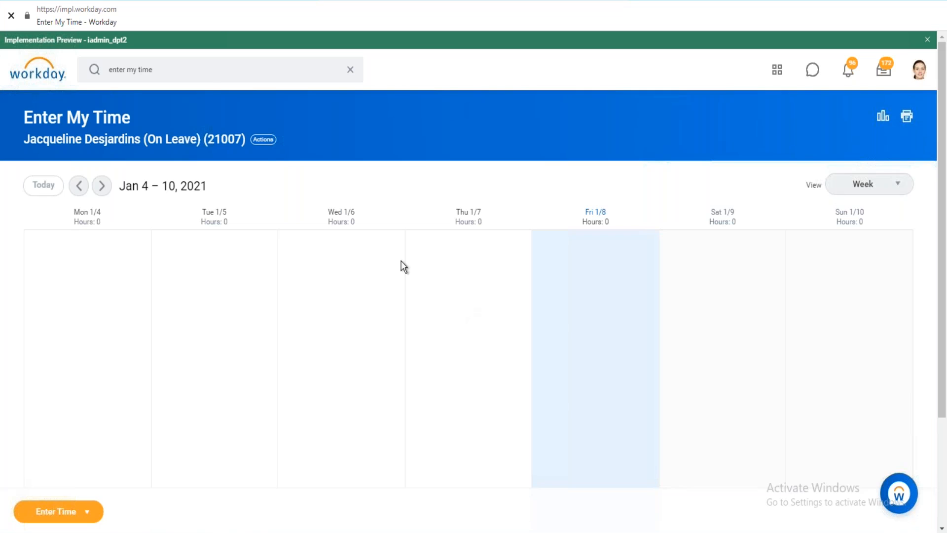
Step: Replace the previous search text and search for "view period schedule"
{"action": "left_click", "coordinate": [175, 76]}
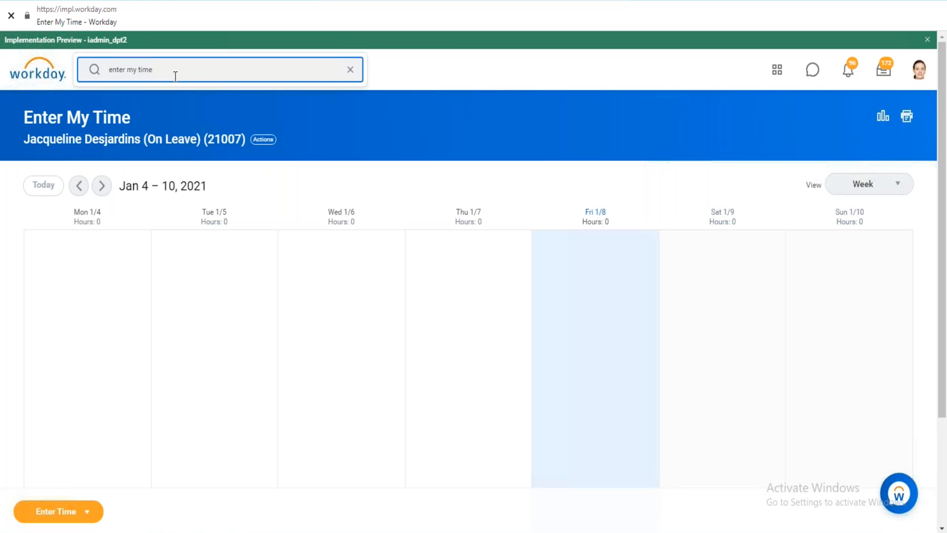
{"action": "left_click_drag", "start_coordinate": [169, 71], "coordinate": [110, 70]}
{"action": "key", "text": "BackSpace"}
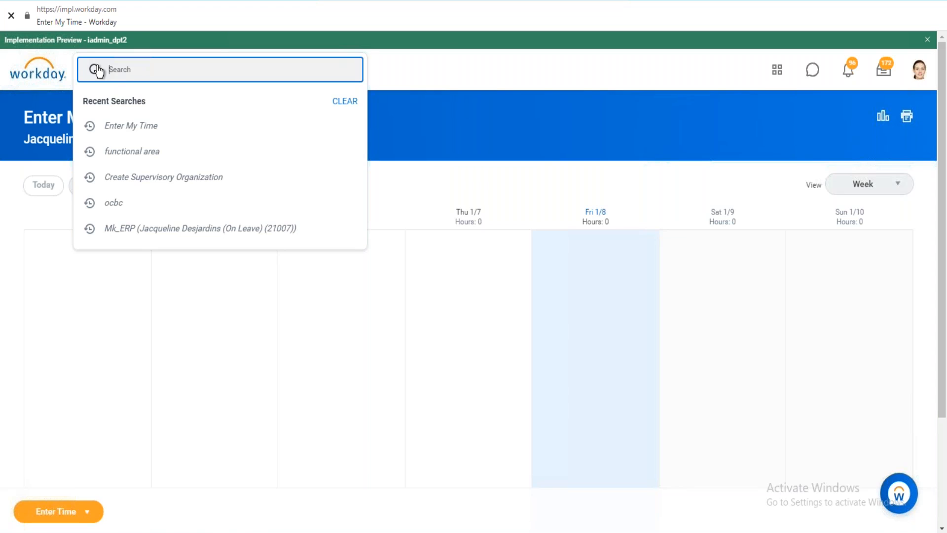
{"action": "type", "text": "view period schedulke"}
{"action": "key", "text": "BackSpace"}
{"action": "key", "text": "BackSpace"}
{"action": "type", "text": "e"}
{"action": "key", "text": "Return"}
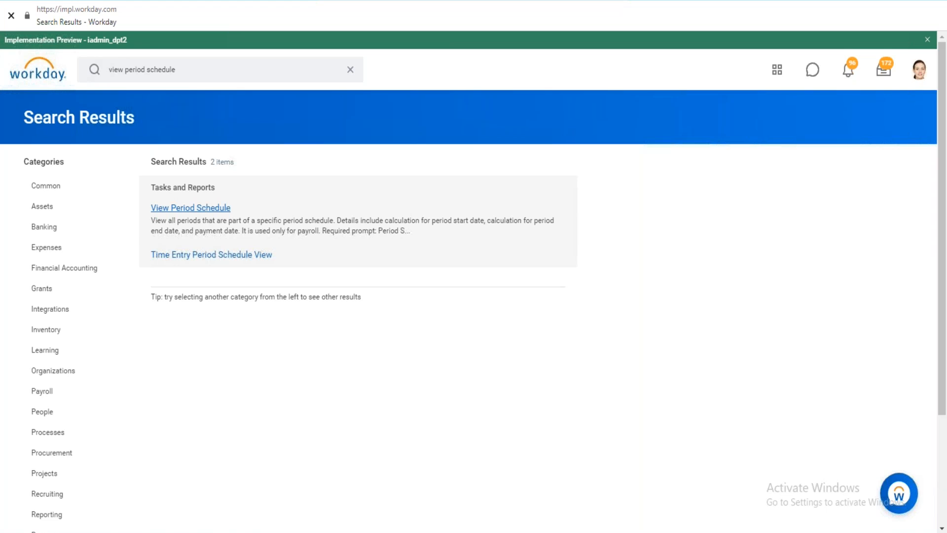
Step: Open the View Period Schedule report for the Monthly period schedule
{"action": "left_click", "coordinate": [191, 208]}
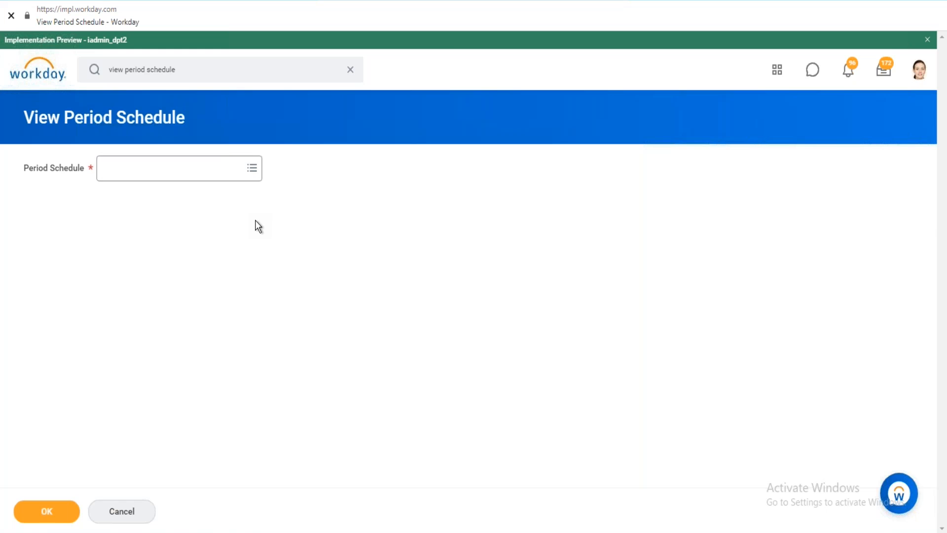
{"action": "left_click", "coordinate": [226, 172]}
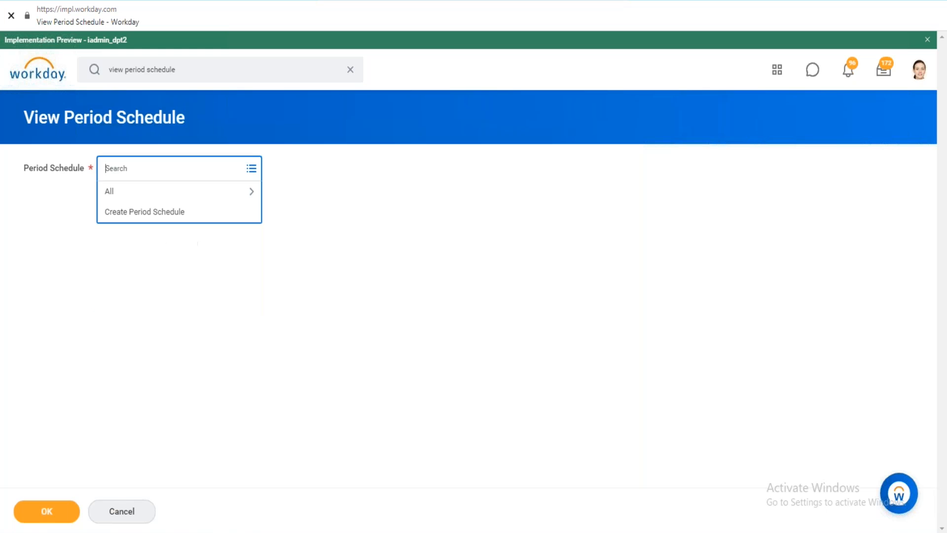
{"action": "left_click", "coordinate": [188, 193]}
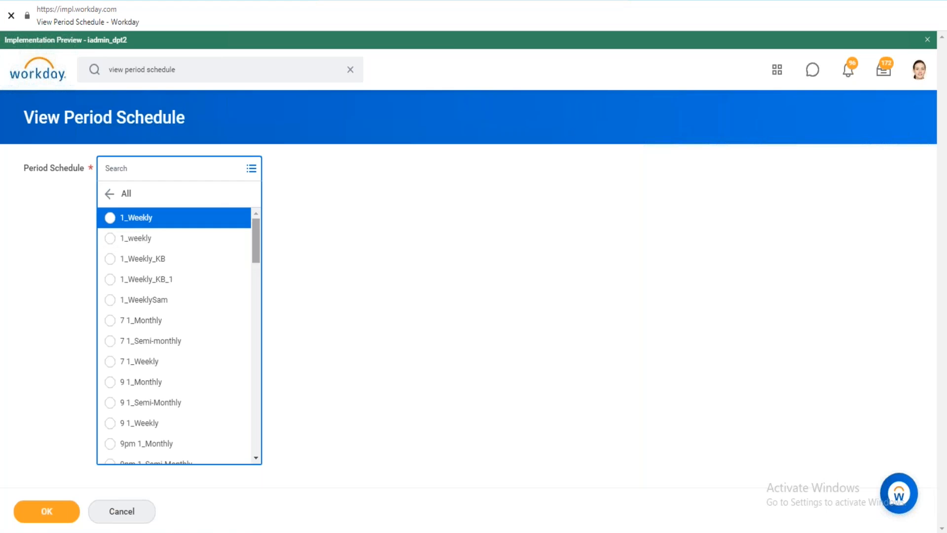
{"action": "scroll", "coordinate": [252, 256], "scroll_direction": "down", "scroll_amount": 4}
{"action": "scroll", "coordinate": [252, 277], "scroll_direction": "down", "scroll_amount": 3}
{"action": "scroll", "coordinate": [246, 337], "scroll_direction": "down", "scroll_amount": 5}
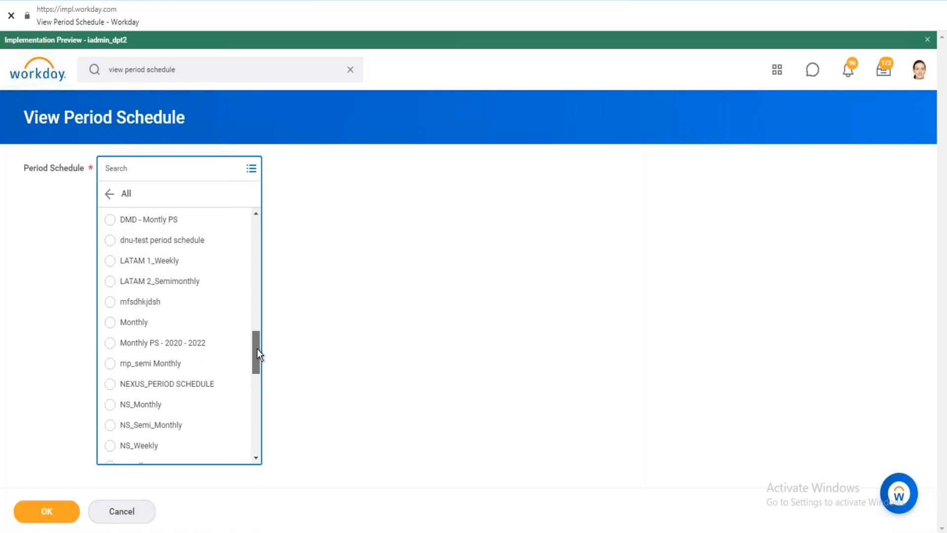
{"action": "left_click", "coordinate": [152, 324]}
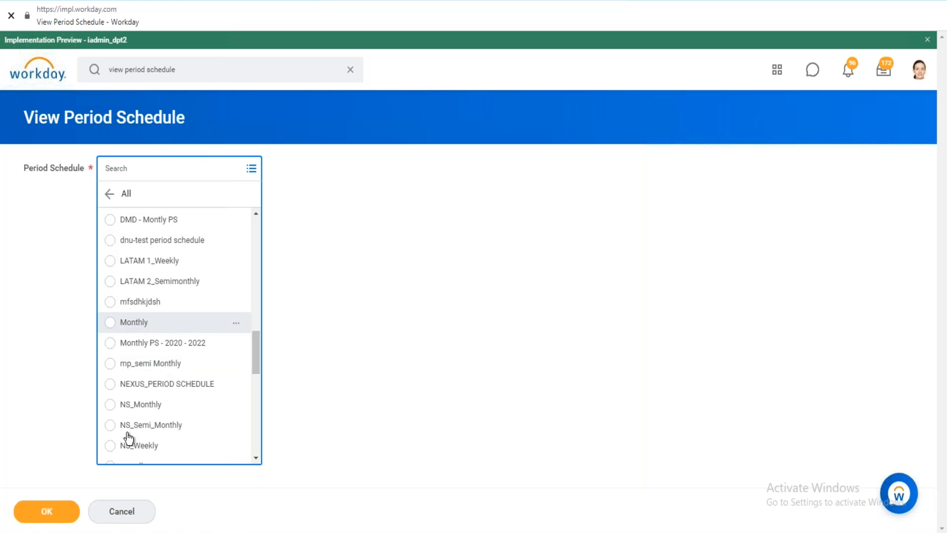
{"action": "left_click", "coordinate": [67, 508]}
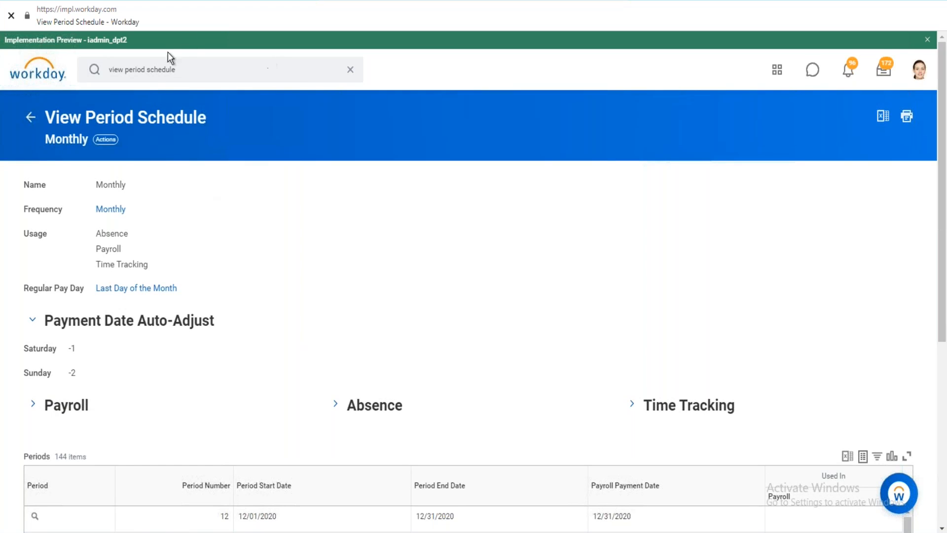
Step: Review the Monthly schedule's Usage values and expand its Payroll, Absence and Time Tracking sections
{"action": "left_click", "coordinate": [206, 69]}
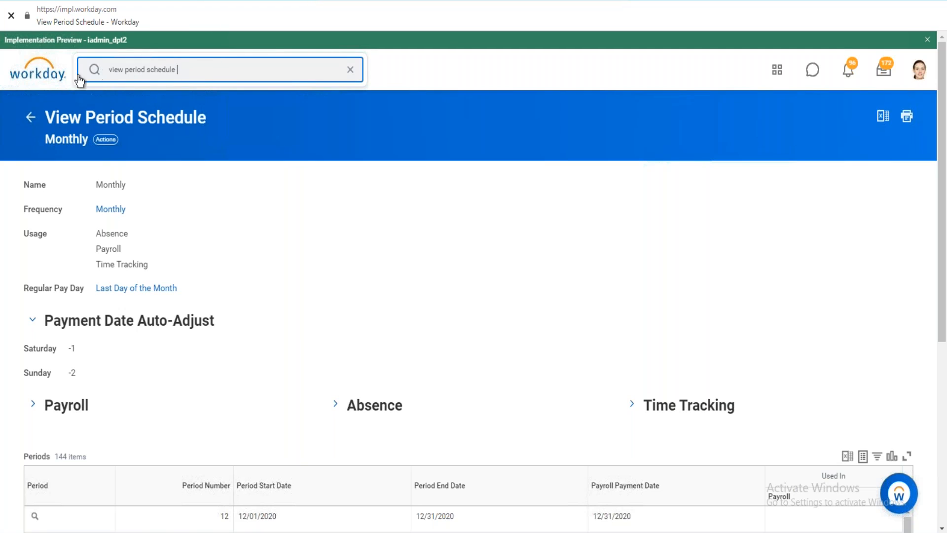
{"action": "key", "text": "ctrl+a"}
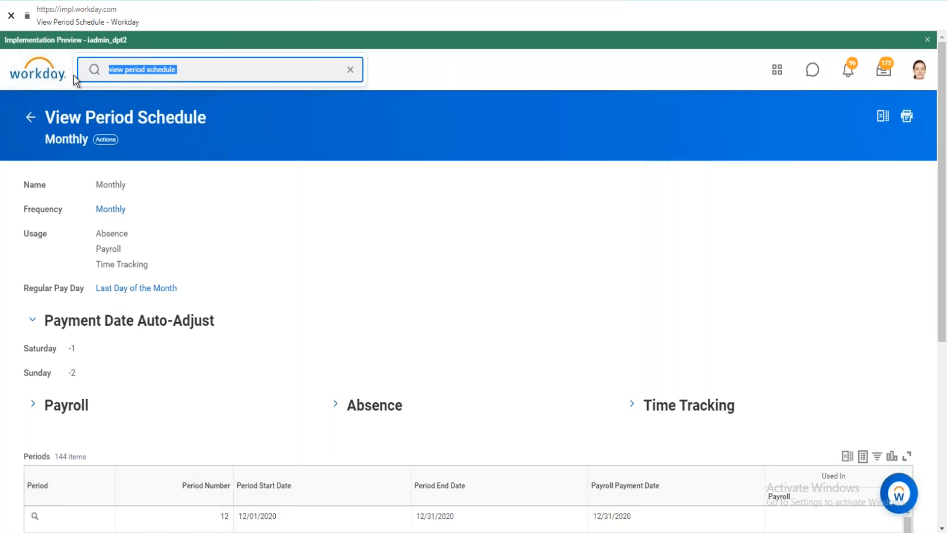
{"action": "triple_click", "coordinate": [101, 266]}
{"action": "left_click", "coordinate": [146, 262]}
{"action": "left_click_drag", "start_coordinate": [147, 263], "coordinate": [94, 266]}
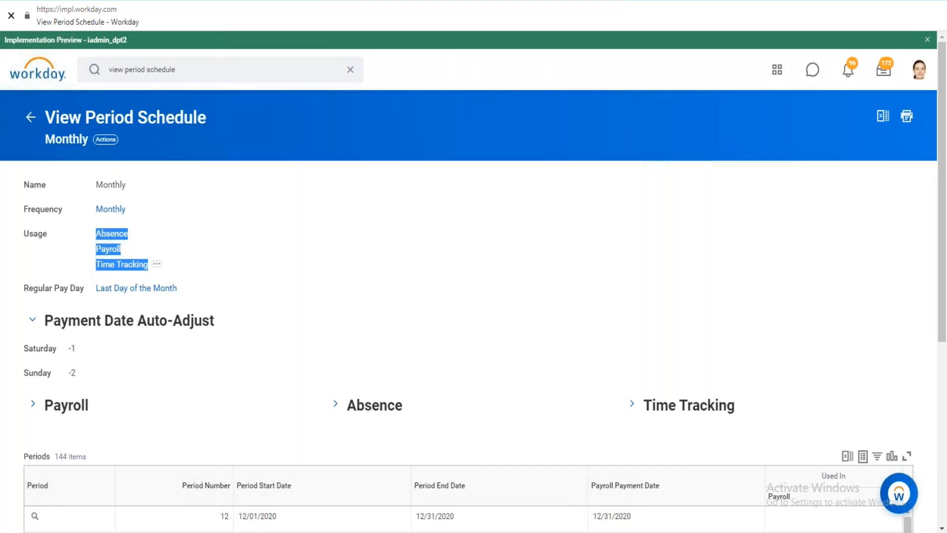
{"action": "left_click", "coordinate": [98, 250]}
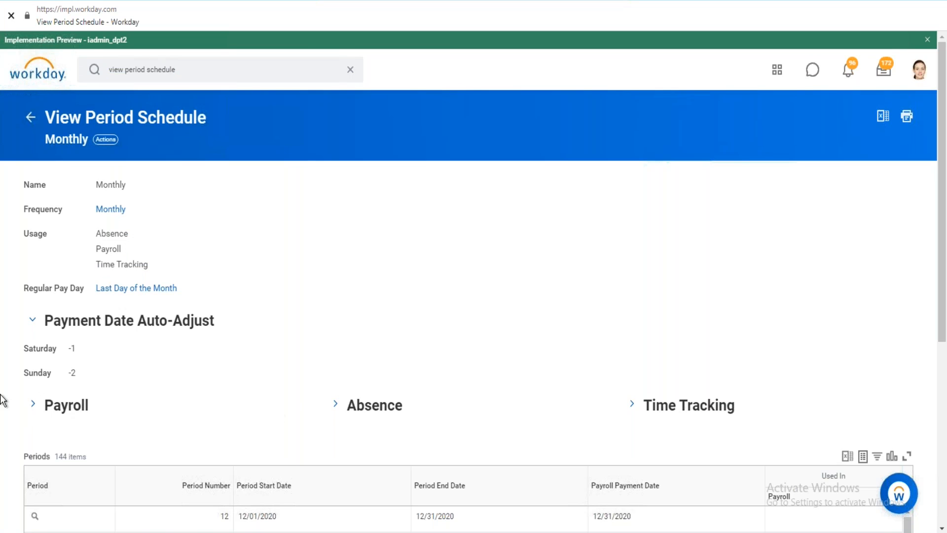
{"action": "left_click", "coordinate": [35, 404]}
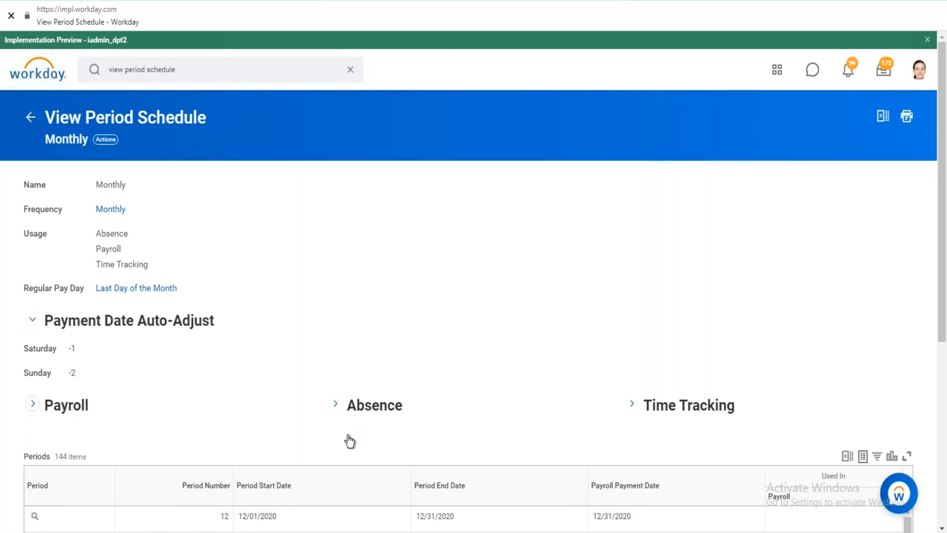
{"action": "left_click", "coordinate": [335, 405]}
{"action": "left_click", "coordinate": [632, 406]}
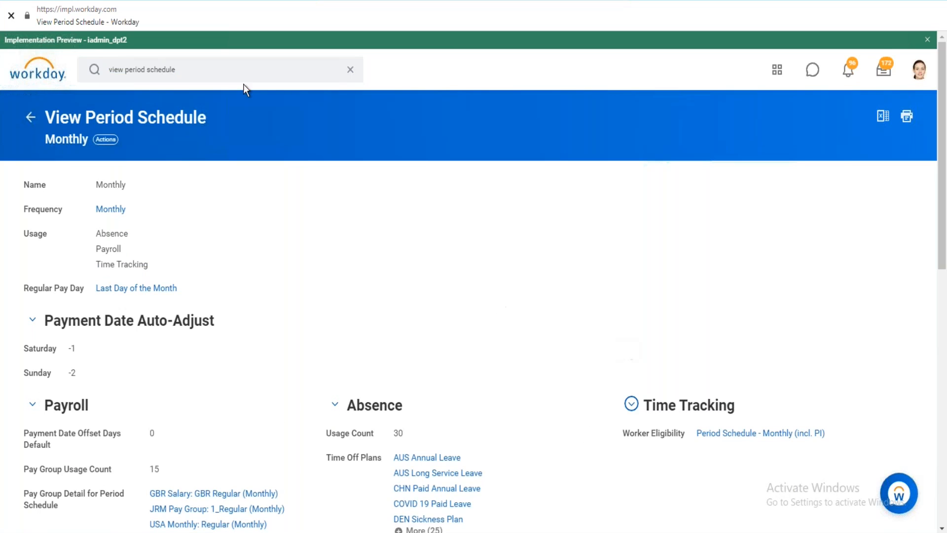
Step: Replace the previous search text with "create perio" and open the Create Period Schedule task
{"action": "left_click", "coordinate": [232, 70]}
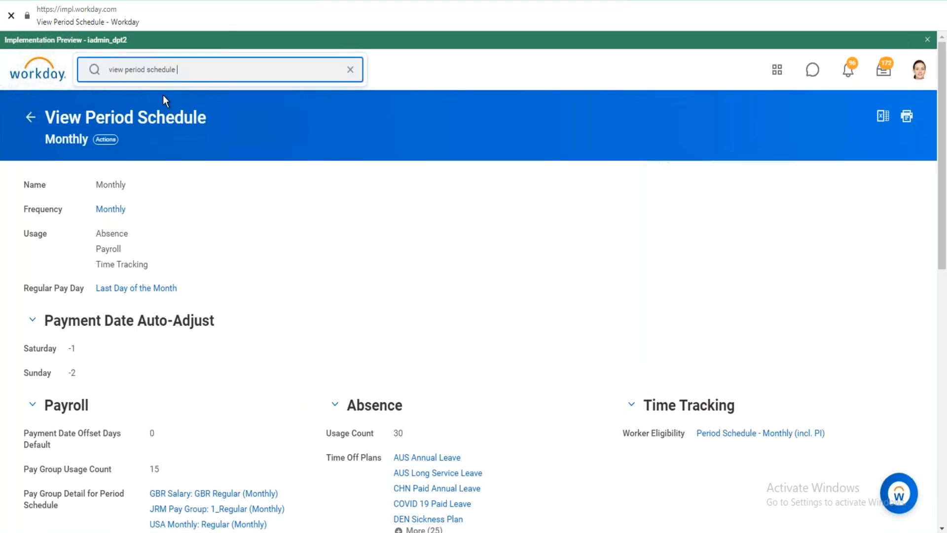
{"action": "key", "text": "ctrl+a"}
{"action": "key", "text": "BackSpace"}
{"action": "type", "text": "c"}
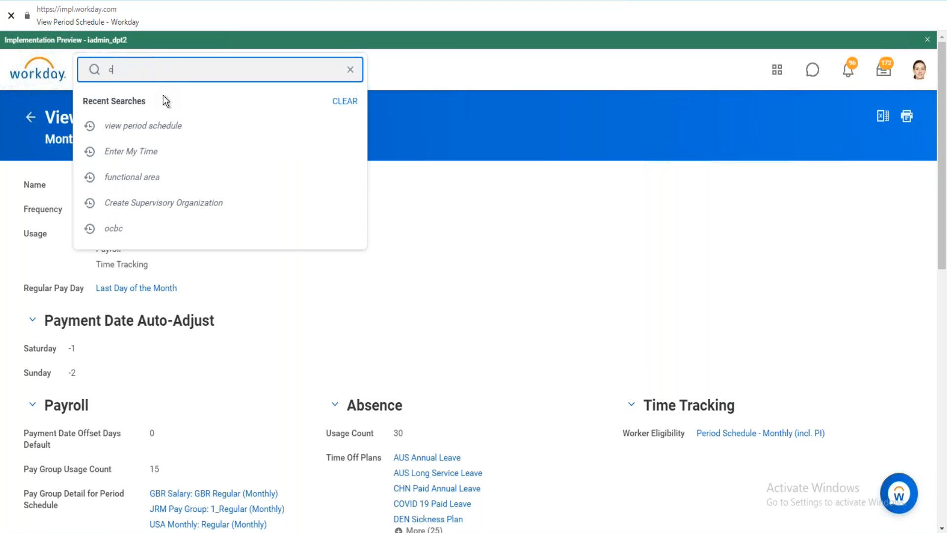
{"action": "type", "text": "reate perio"}
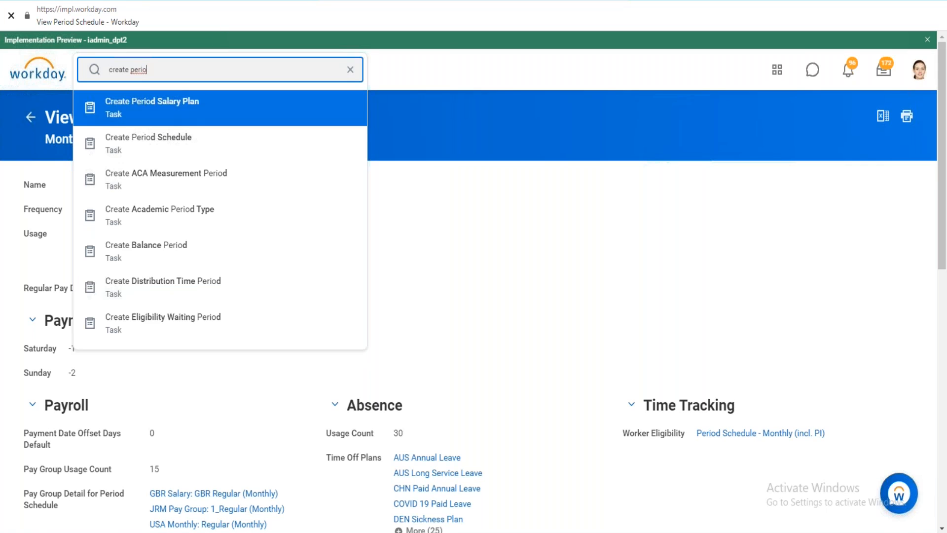
{"action": "left_click", "coordinate": [172, 143]}
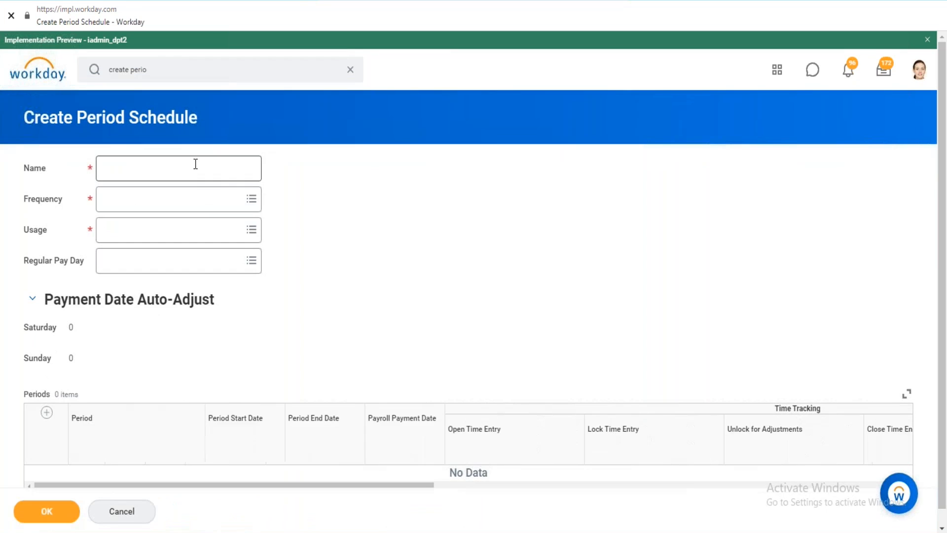
Step: Name the new period schedule "Test 123" and set its frequency to Monthly
{"action": "scroll", "coordinate": [198, 167], "scroll_direction": "down", "scroll_amount": 1}
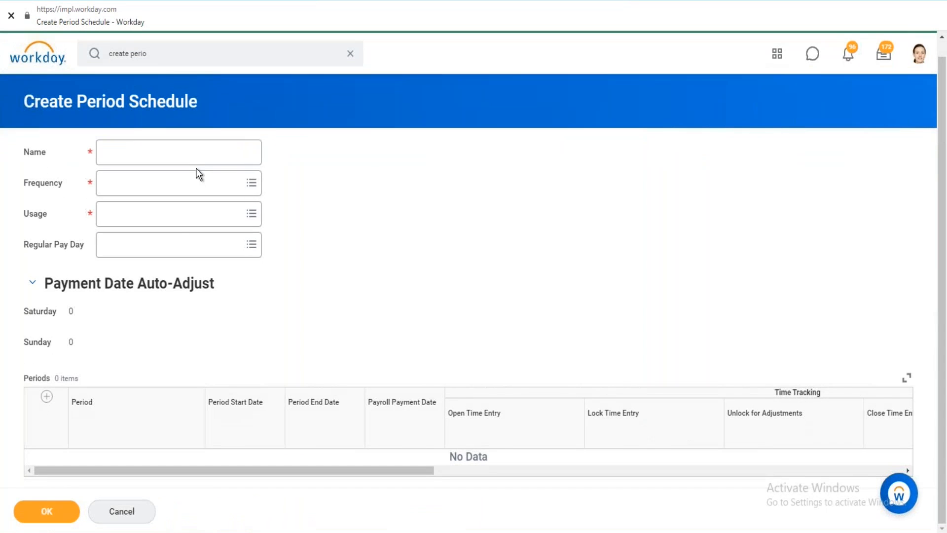
{"action": "scroll", "coordinate": [203, 332], "scroll_direction": "up", "scroll_amount": 1}
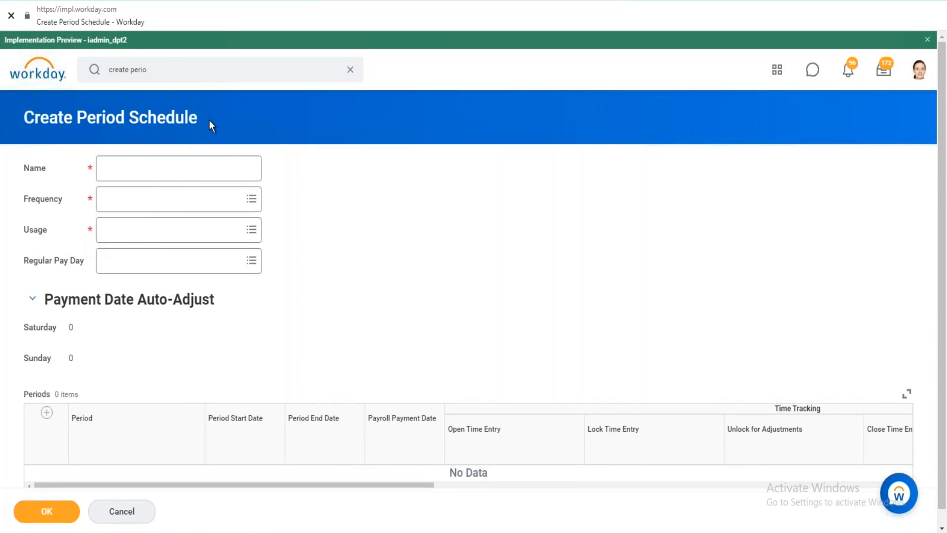
{"action": "left_click", "coordinate": [180, 169]}
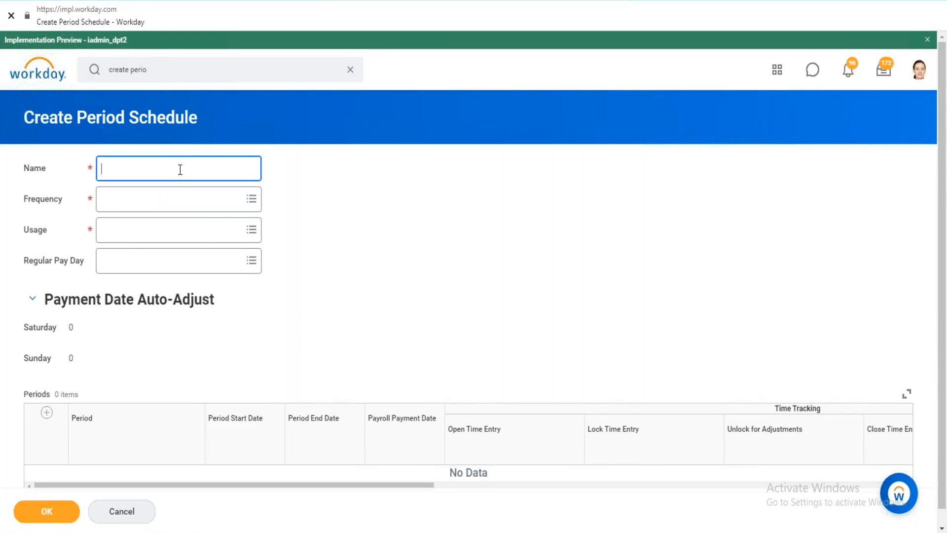
{"action": "type", "text": "Test 123"}
{"action": "left_click", "coordinate": [165, 196]}
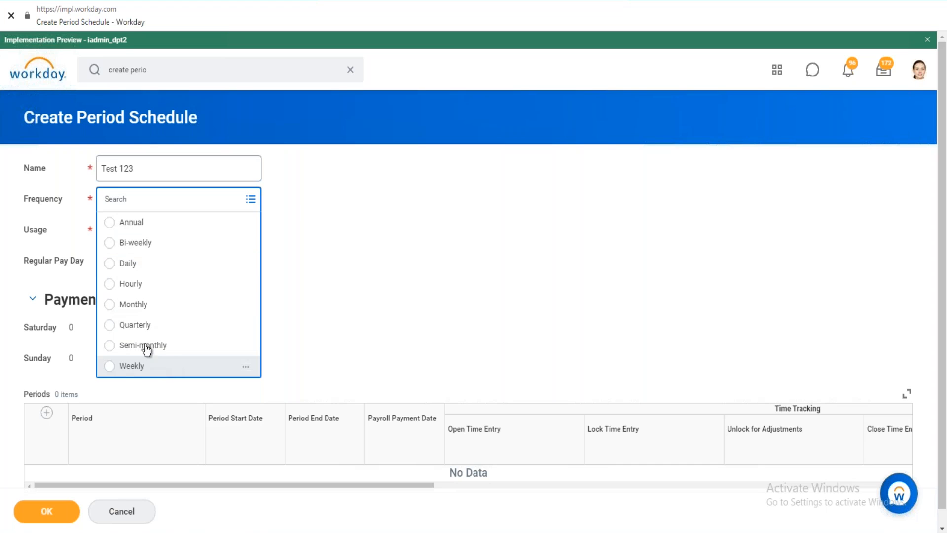
{"action": "left_click", "coordinate": [157, 311]}
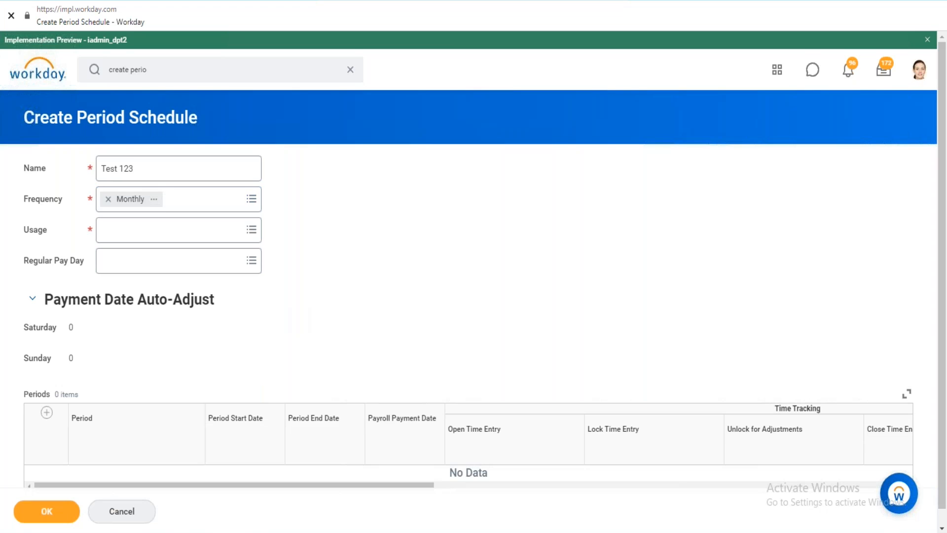
Step: Set the schedule's usage to Time Tracking and its regular pay day to Last Day of the Month
{"action": "left_click", "coordinate": [179, 236]}
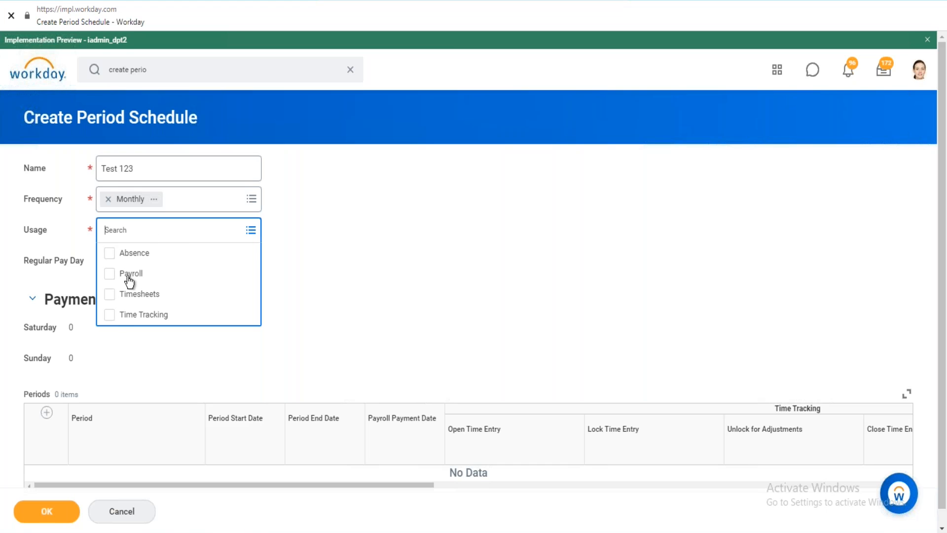
{"action": "left_click", "coordinate": [119, 316]}
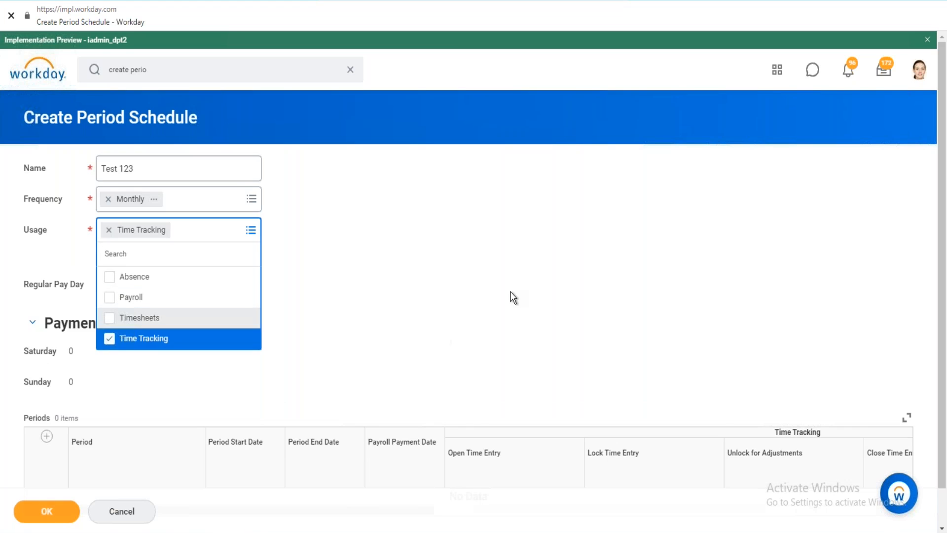
{"action": "left_click", "coordinate": [510, 291]}
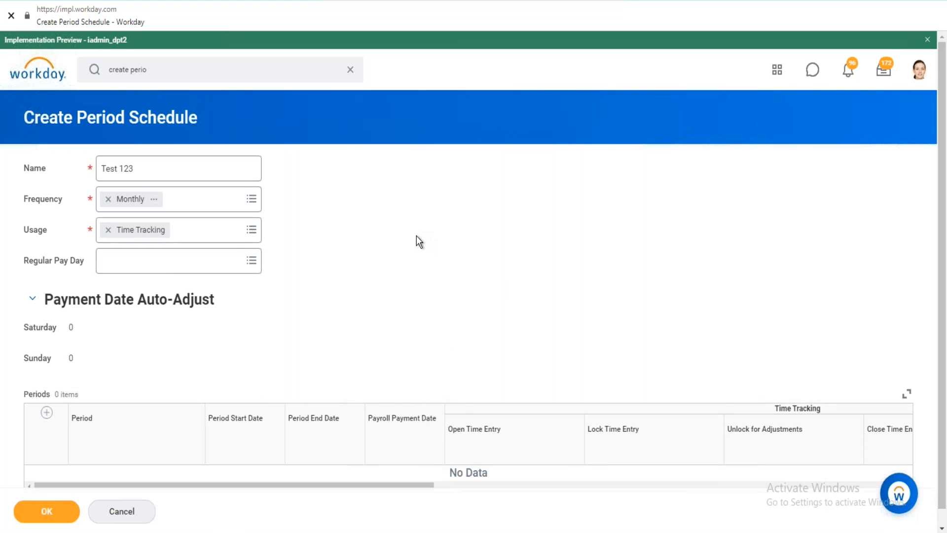
{"action": "scroll", "coordinate": [186, 306], "scroll_direction": "down", "scroll_amount": 1}
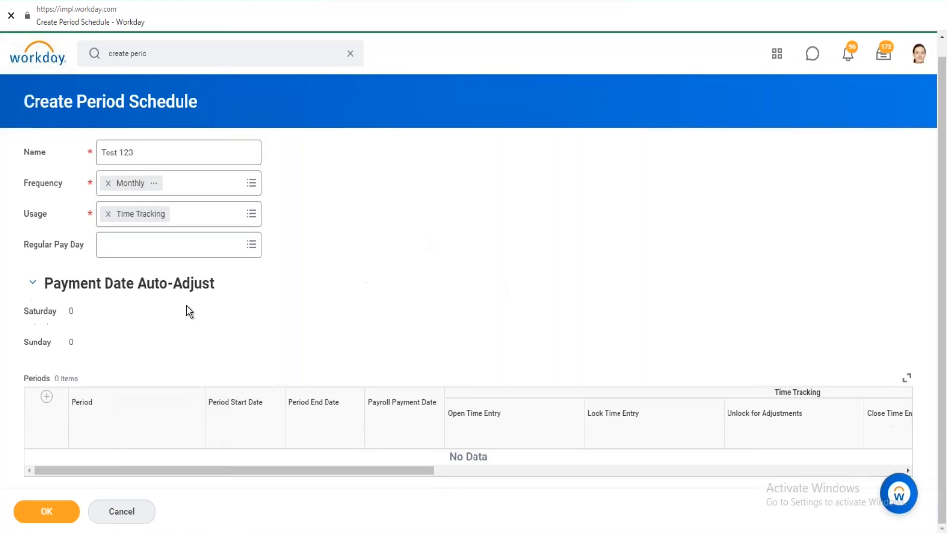
{"action": "left_click", "coordinate": [142, 245]}
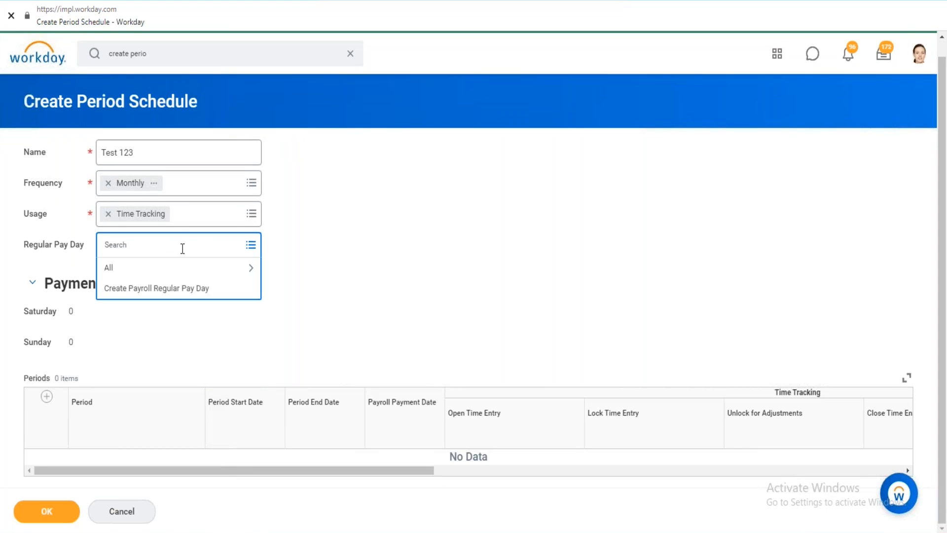
{"action": "left_click", "coordinate": [164, 269]}
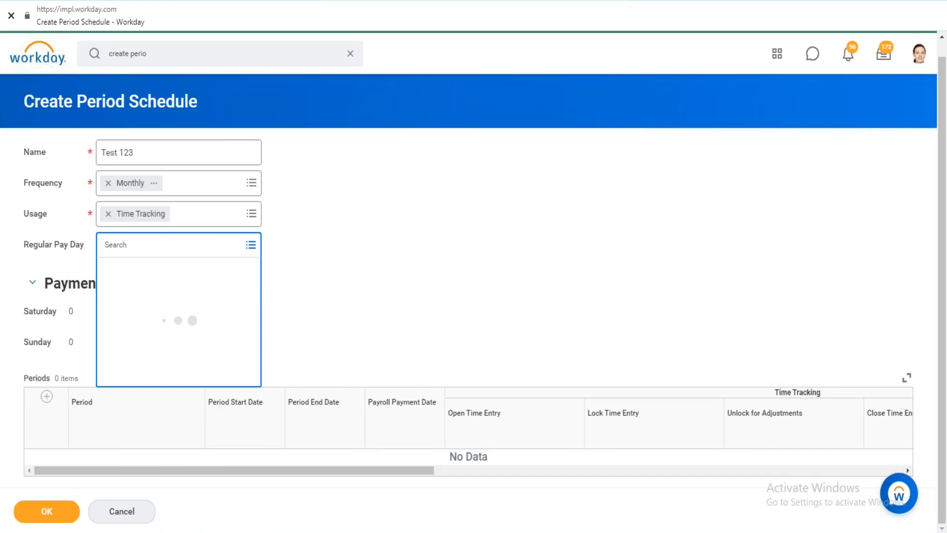
{"action": "left_click", "coordinate": [190, 388]}
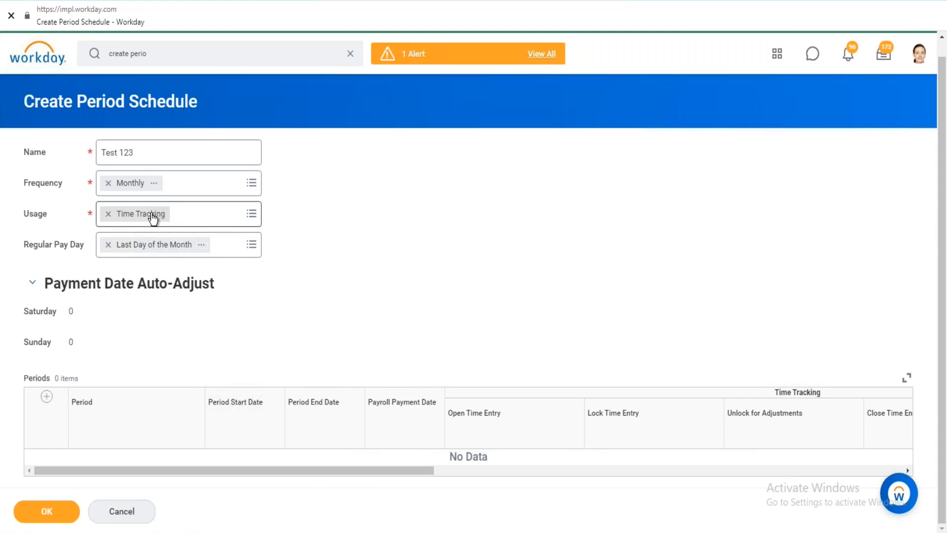
Step: Add Absence and Payroll to the usage of the Test 123 period schedule
{"action": "left_click", "coordinate": [207, 217]}
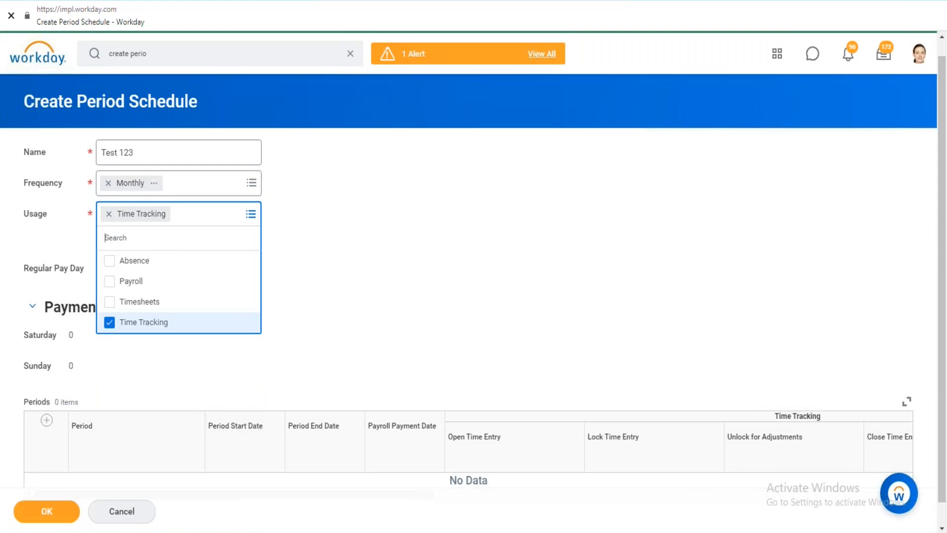
{"action": "left_click", "coordinate": [167, 260]}
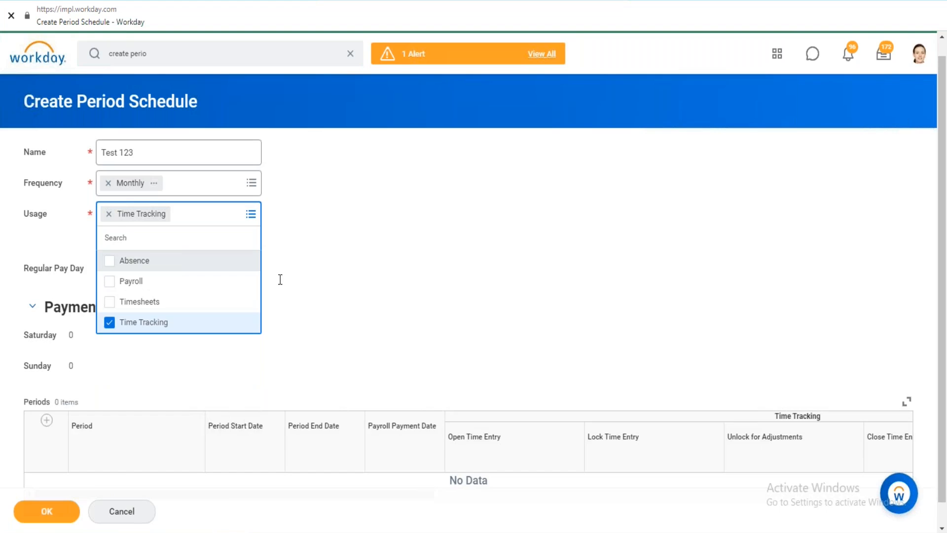
{"action": "left_click", "coordinate": [352, 277]}
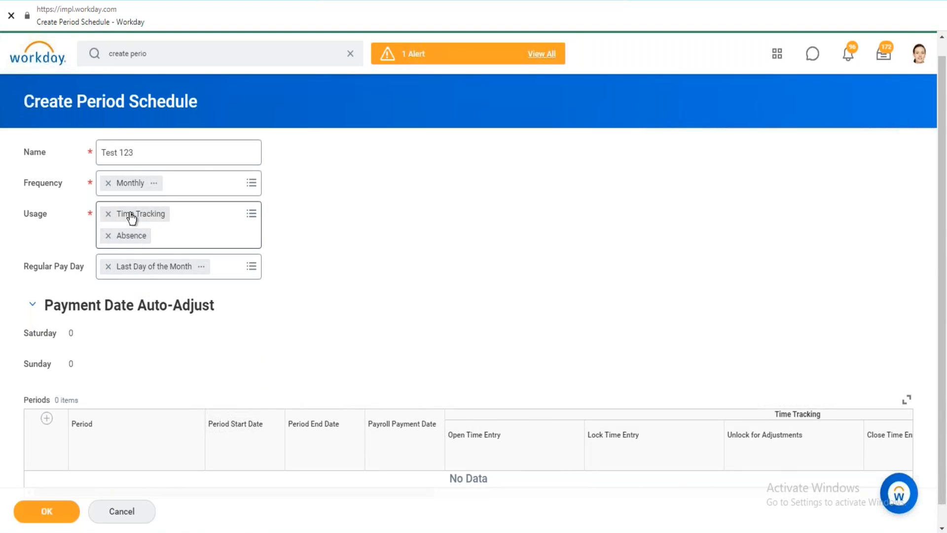
{"action": "left_click", "coordinate": [238, 228]}
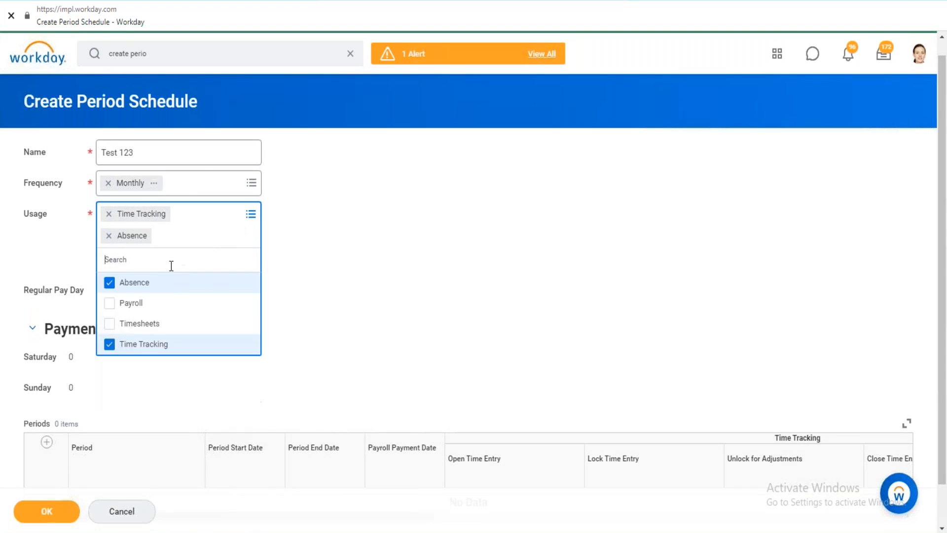
{"action": "left_click", "coordinate": [236, 303]}
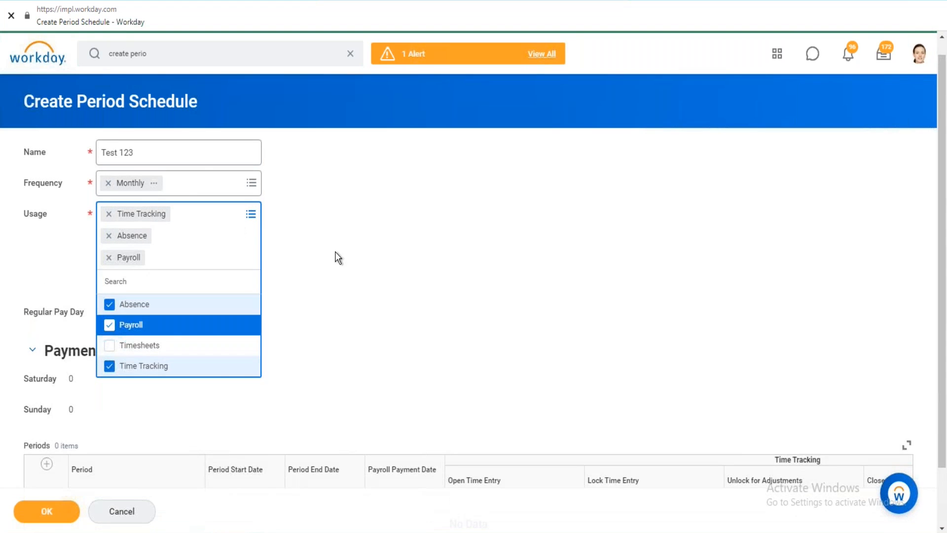
{"action": "left_click", "coordinate": [336, 253]}
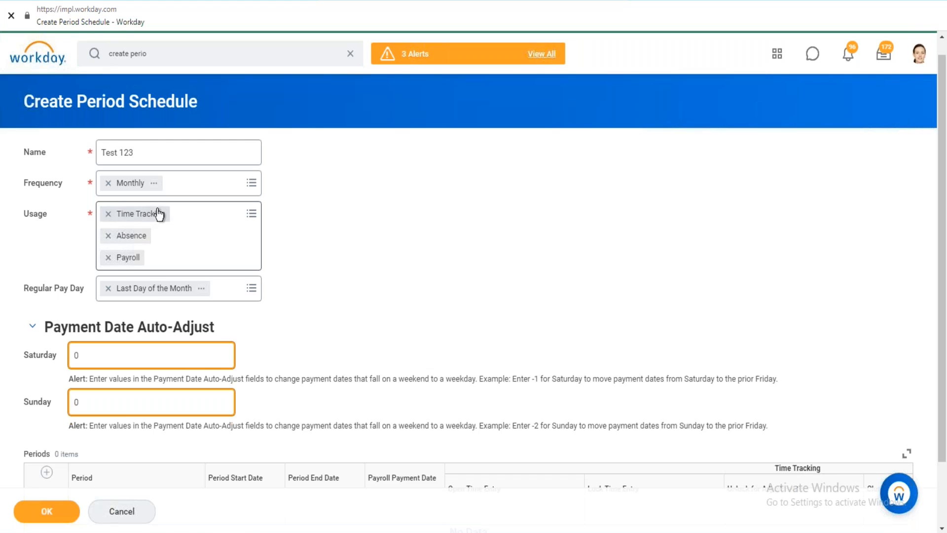
{"action": "scroll", "coordinate": [91, 330], "scroll_direction": "down", "scroll_amount": 2}
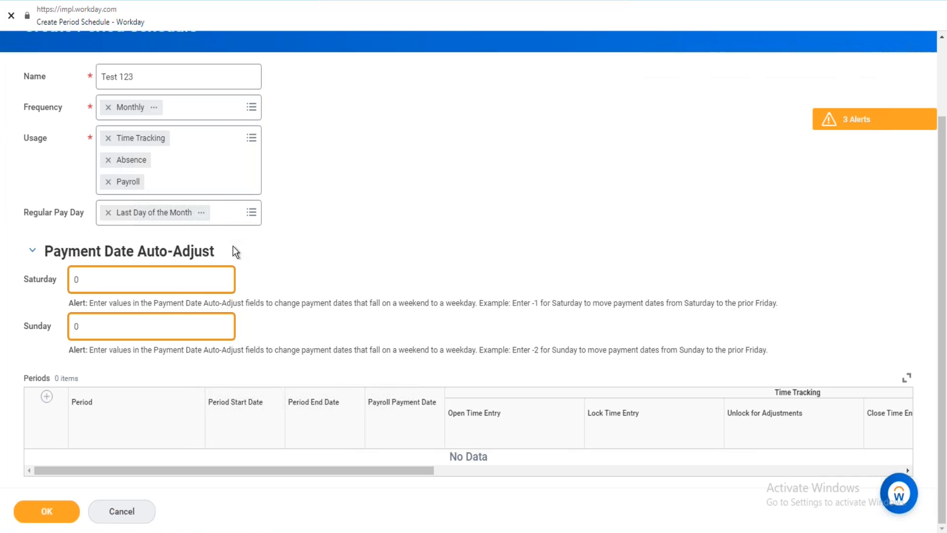
Step: Remove Payroll from the Test 123 schedule's usage and clear its regular pay day
{"action": "left_click", "coordinate": [109, 182]}
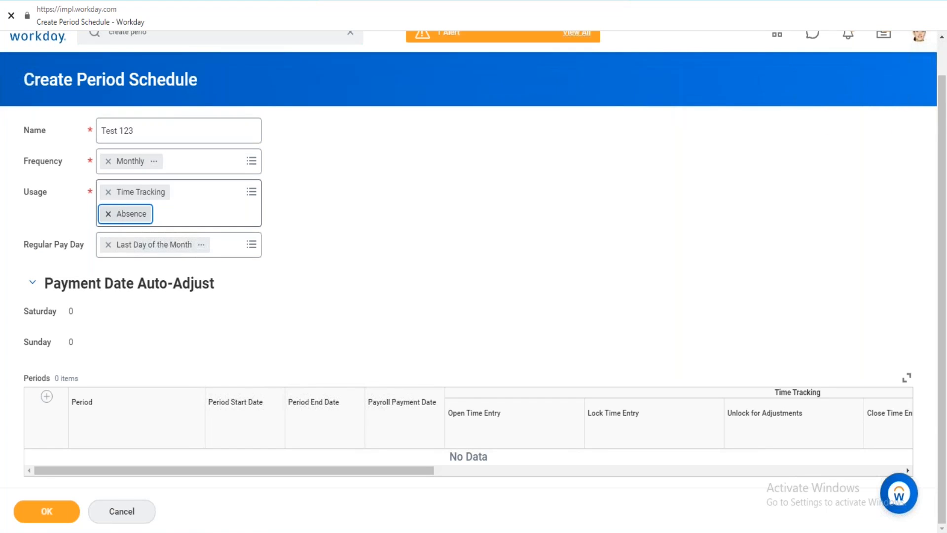
{"action": "left_click", "coordinate": [108, 245]}
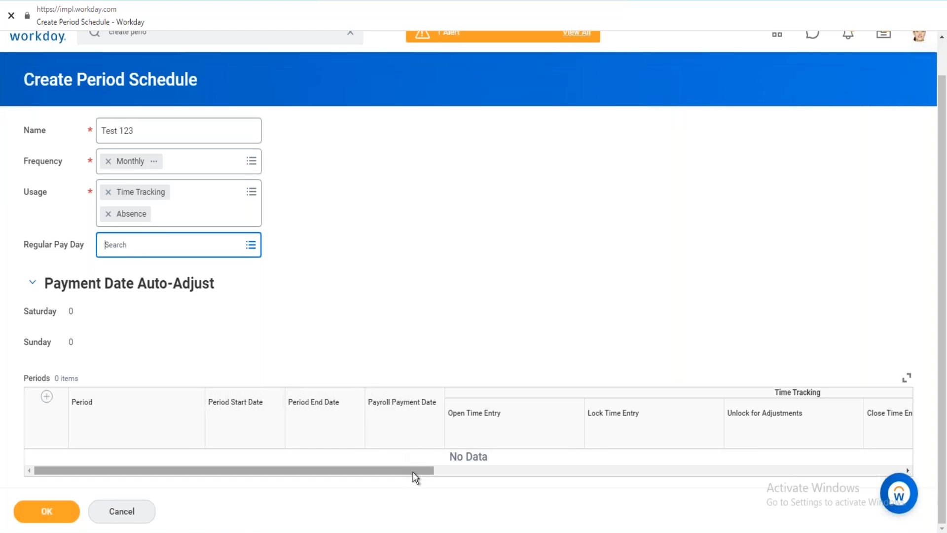
Step: Add a period row with start date 01/01/2021 and end date 01/31/2021
{"action": "left_click_drag", "start_coordinate": [412, 471], "coordinate": [487, 468]}
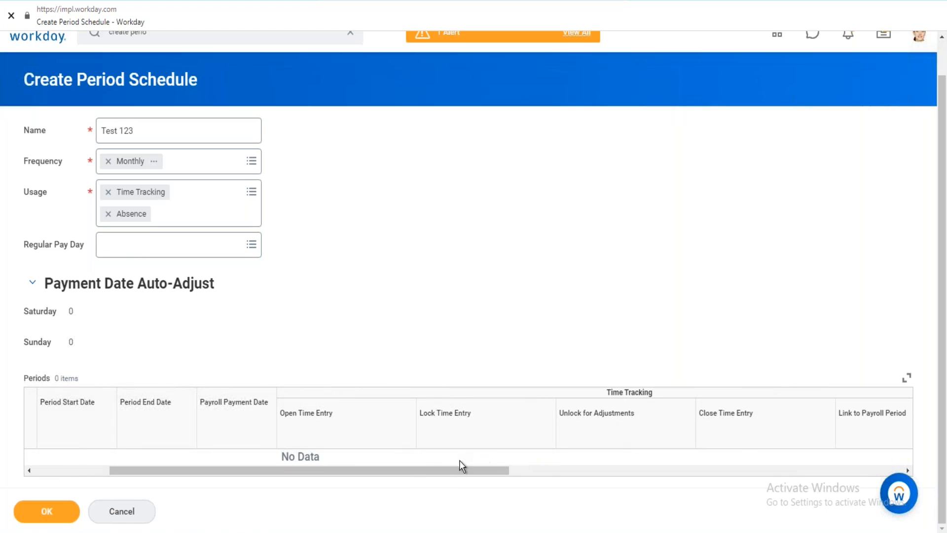
{"action": "left_click_drag", "start_coordinate": [428, 475], "coordinate": [523, 477]}
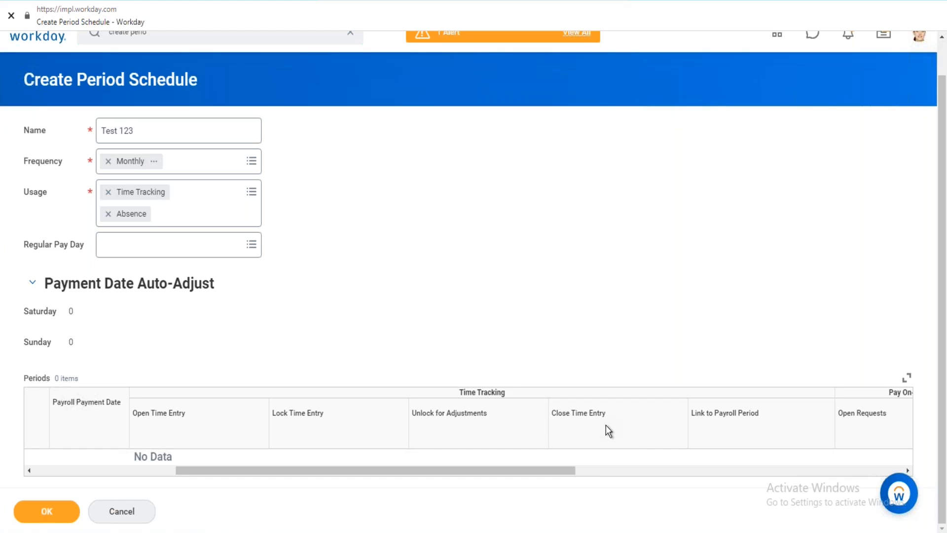
{"action": "left_click_drag", "start_coordinate": [543, 471], "coordinate": [148, 474]}
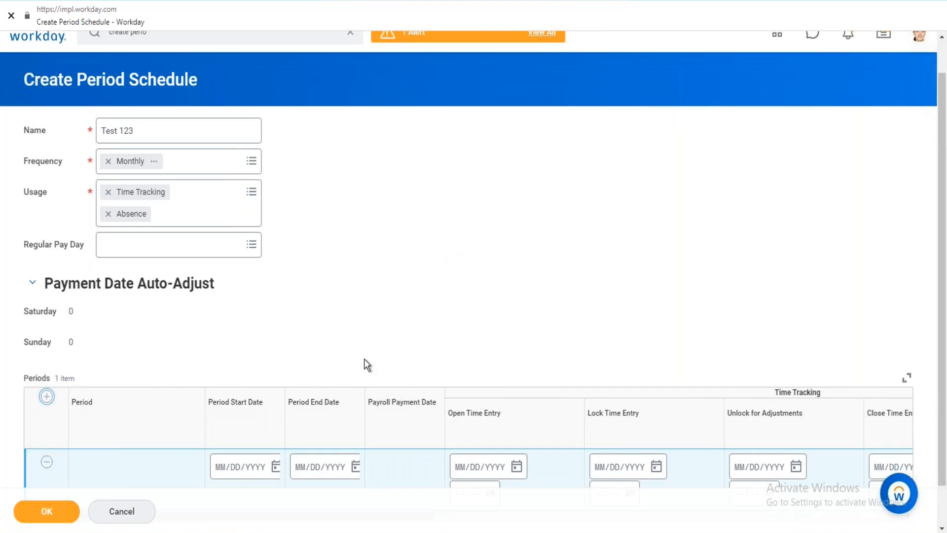
{"action": "scroll", "coordinate": [363, 363], "scroll_direction": "down", "scroll_amount": 1}
{"action": "left_click", "coordinate": [243, 427]}
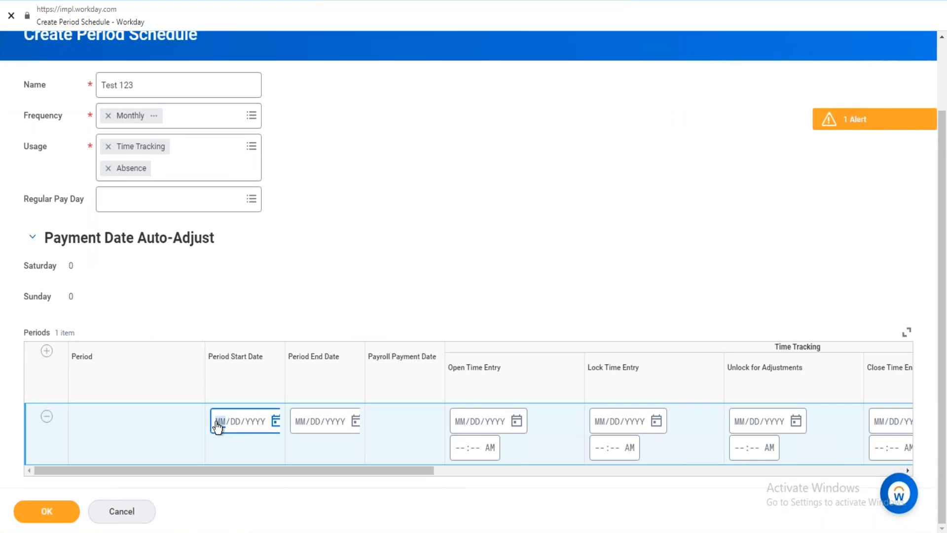
{"action": "type", "text": "01/01/2021"}
{"action": "key", "text": "Tab"}
{"action": "type", "text": "01/"}
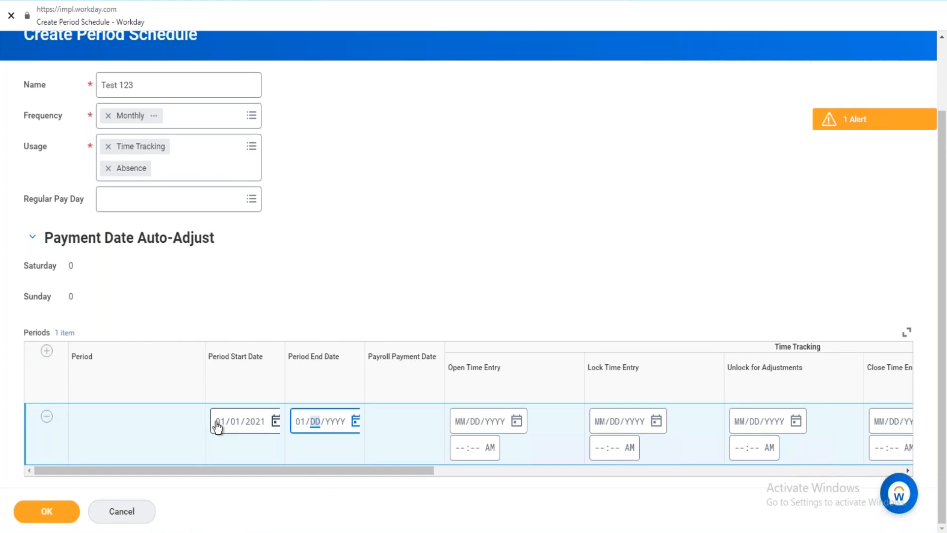
{"action": "type", "text": "31/2021"}
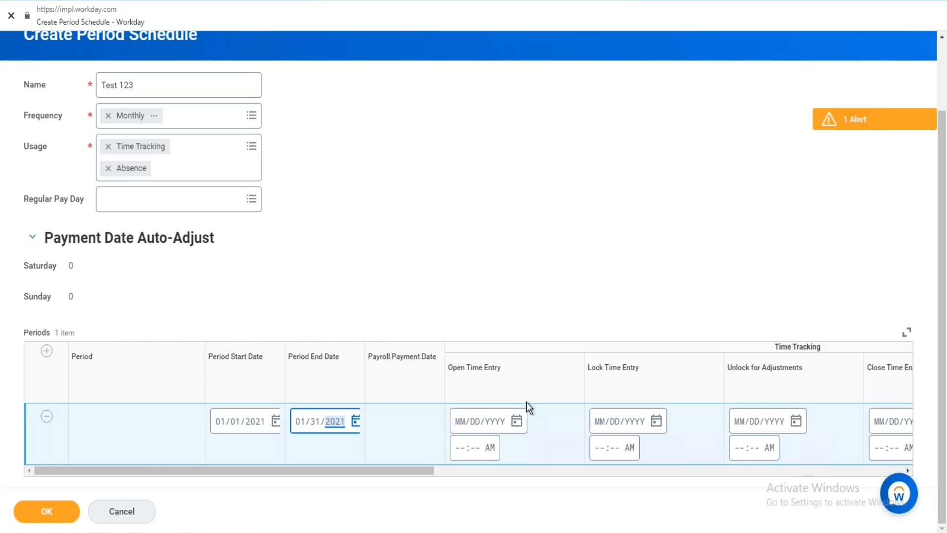
Step: Set the January period's Open Time Entry to 01/01/2021 at 12:00 AM
{"action": "left_click", "coordinate": [461, 422]}
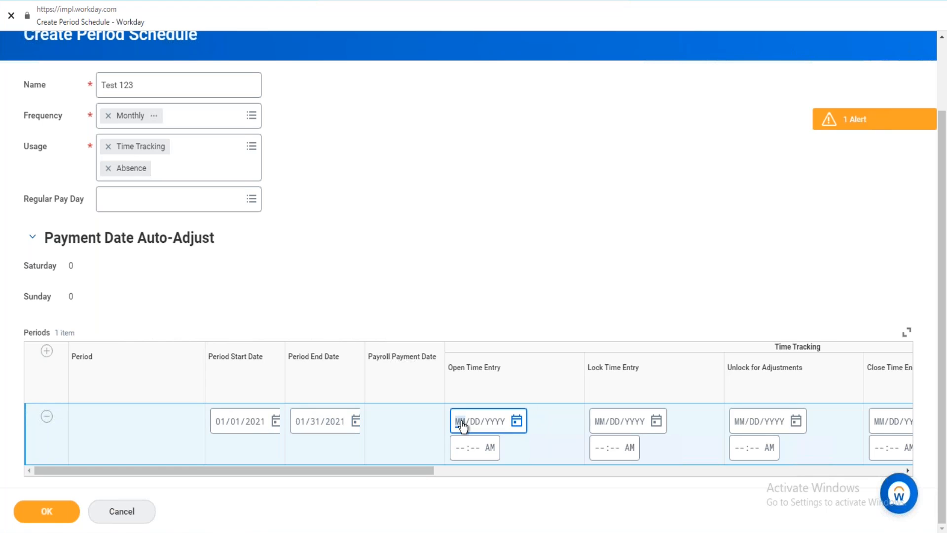
{"action": "type", "text": "01/02/2021"}
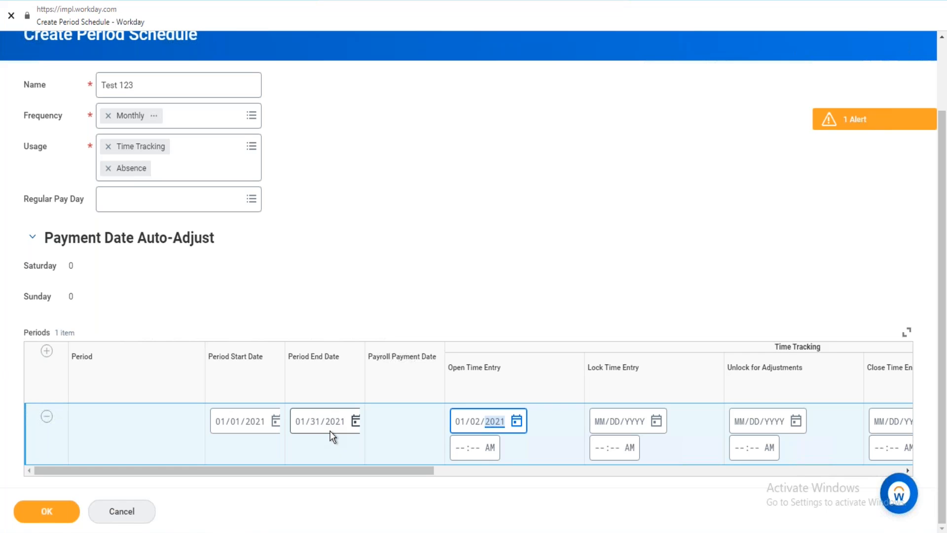
{"action": "left_click", "coordinate": [476, 425]}
{"action": "type", "text": "01"}
Step: Set Lock Time Entry to 01/15/2021 and Unlock for Adjustments to 01/22/2021, both at 12:00 AM
{"action": "left_click", "coordinate": [601, 421]}
{"action": "type", "text": "01/15/2021"}
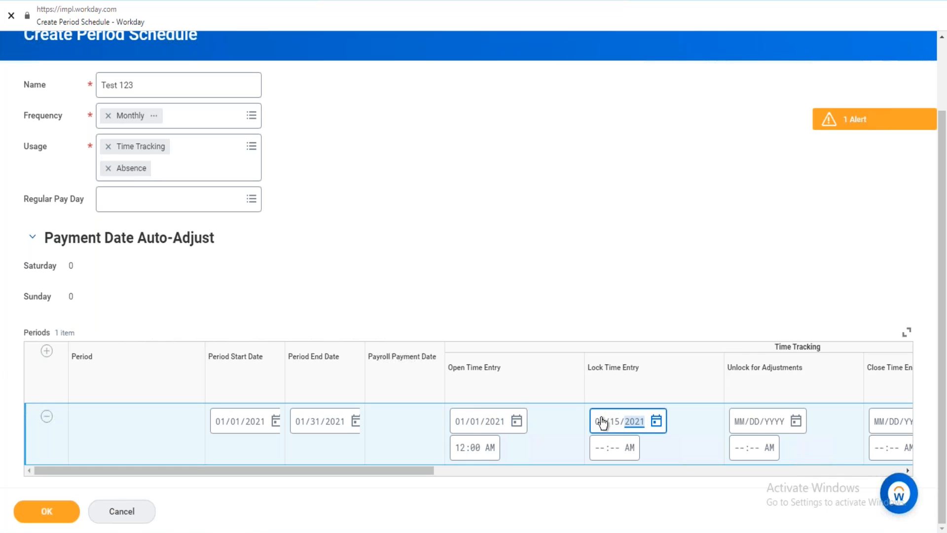
{"action": "left_click", "coordinate": [549, 230]}
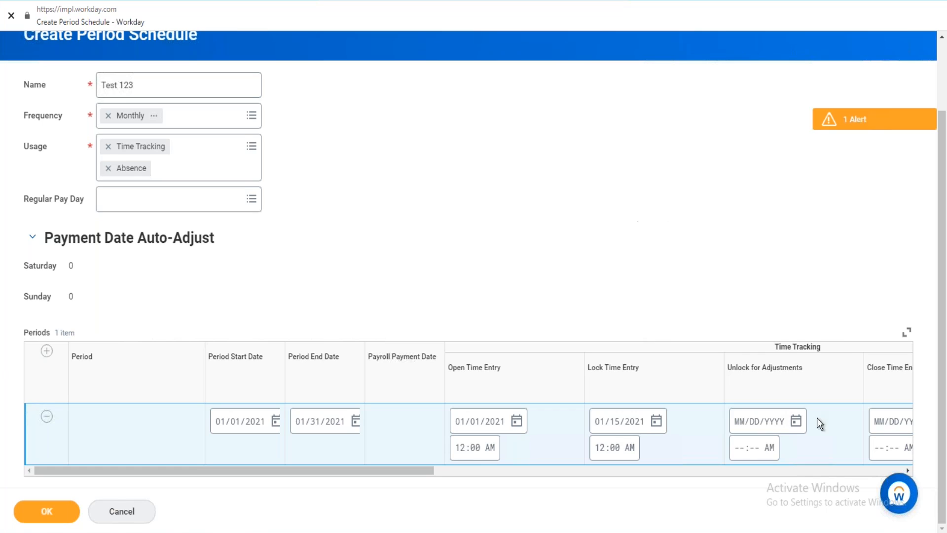
{"action": "left_click", "coordinate": [738, 422]}
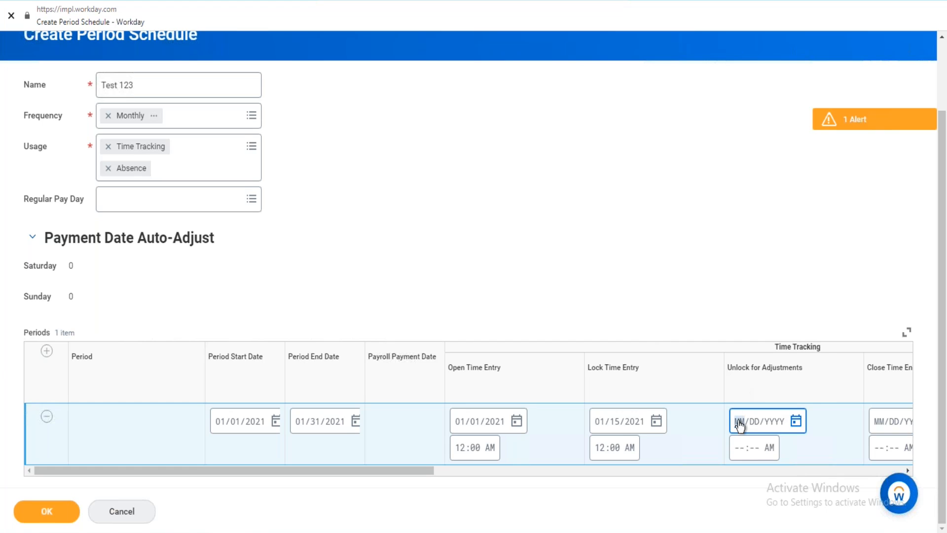
{"action": "type", "text": "01/22/2021"}
Step: Set the period's Close Time Entry to 01/24/2021 at 12:00 AM
{"action": "left_click_drag", "start_coordinate": [422, 471], "coordinate": [530, 470]}
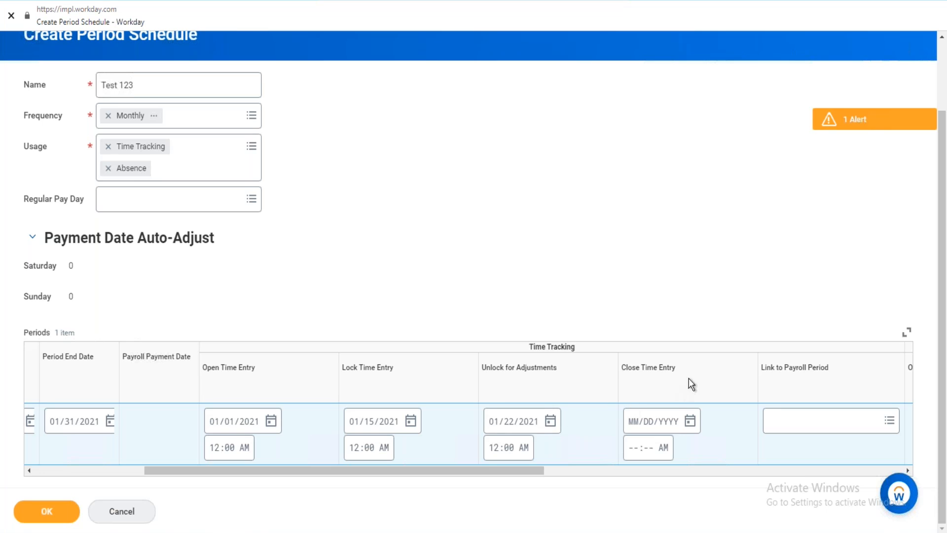
{"action": "left_click", "coordinate": [637, 424]}
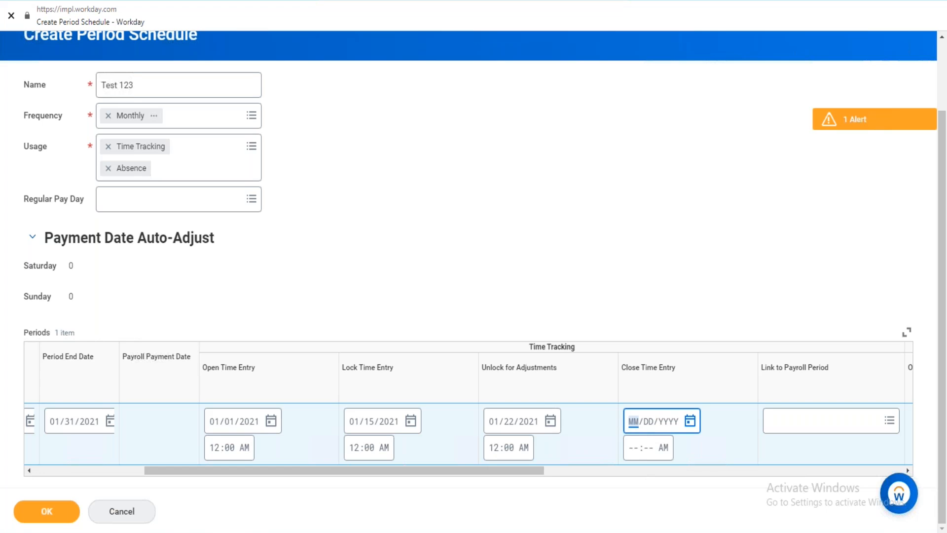
{"action": "type", "text": "0124"}
{"action": "type", "text": "2929"}
{"action": "type", "text": "2020"}
{"action": "type", "text": "24/2"}
{"action": "type", "text": "021"}
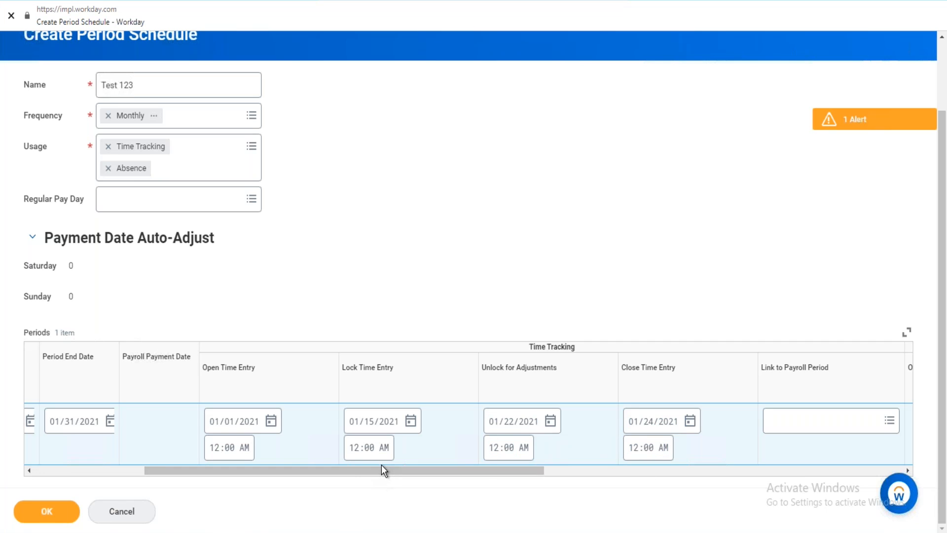
Step: Clear the Close Time Entry date and time of the January period
{"action": "left_click_drag", "start_coordinate": [348, 469], "coordinate": [253, 456]}
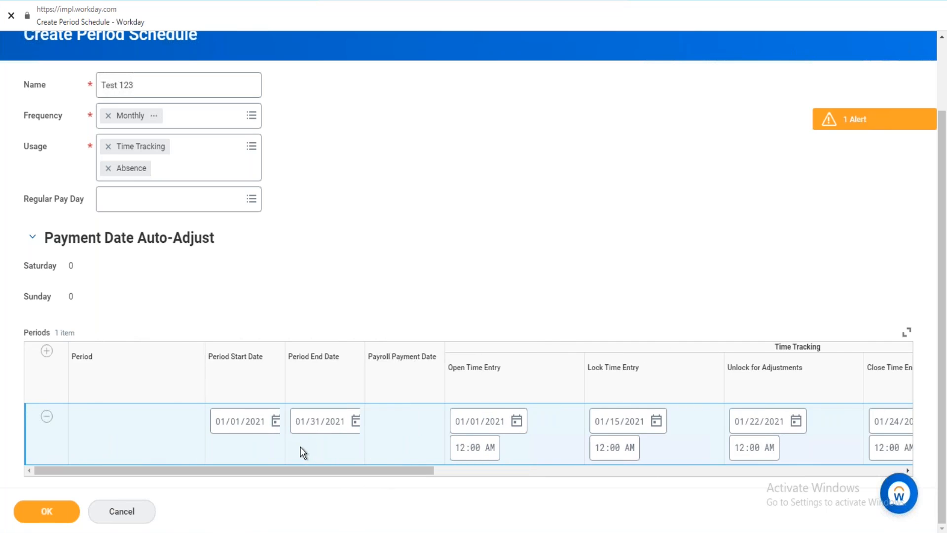
{"action": "left_click_drag", "start_coordinate": [377, 471], "coordinate": [576, 452]}
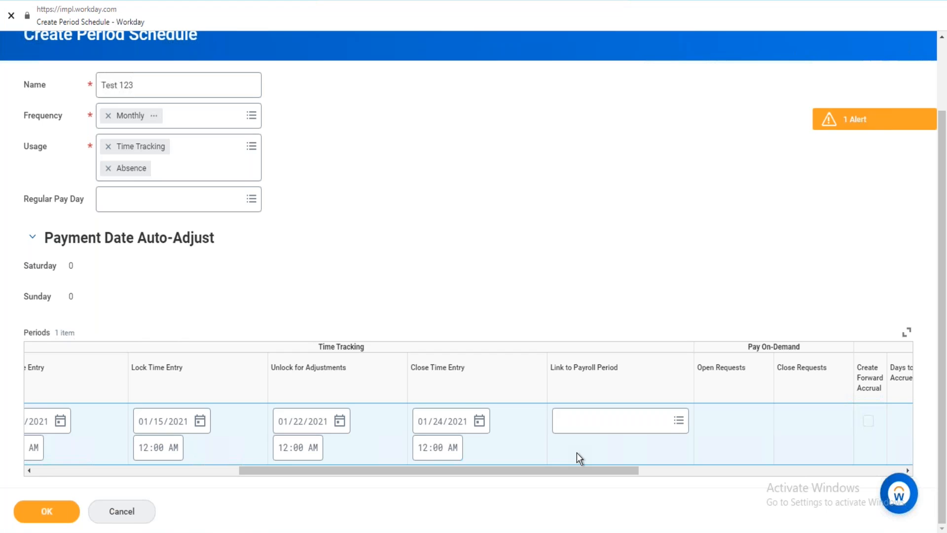
{"action": "left_click", "coordinate": [425, 430]}
{"action": "key", "text": "BackSpace"}
{"action": "left_click", "coordinate": [438, 422]}
{"action": "key", "text": "BackSpace"}
{"action": "left_click", "coordinate": [458, 422]}
{"action": "key", "text": "BackSpace"}
{"action": "left_click", "coordinate": [423, 450]}
{"action": "left_click", "coordinate": [427, 454]}
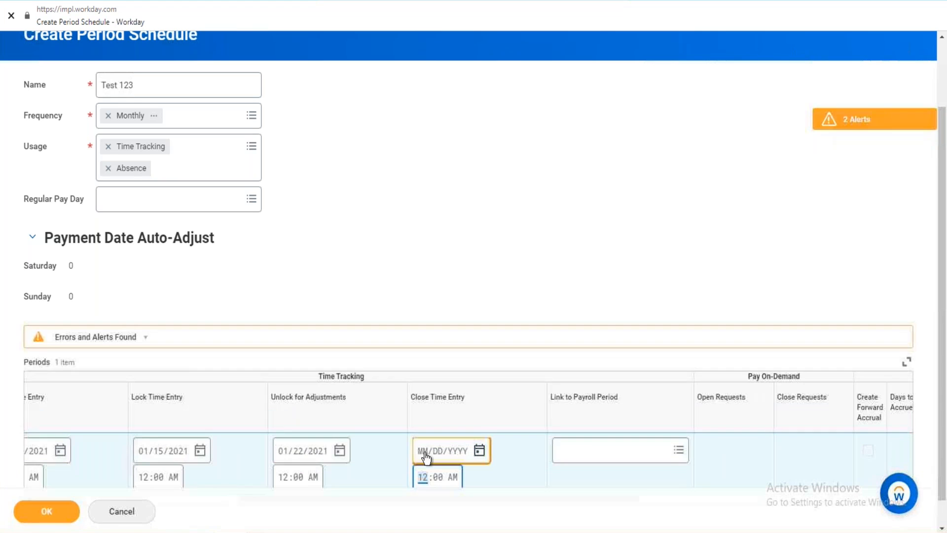
{"action": "key", "text": "BackSpace"}
{"action": "left_click", "coordinate": [437, 477]}
{"action": "key", "text": "BackSpace"}
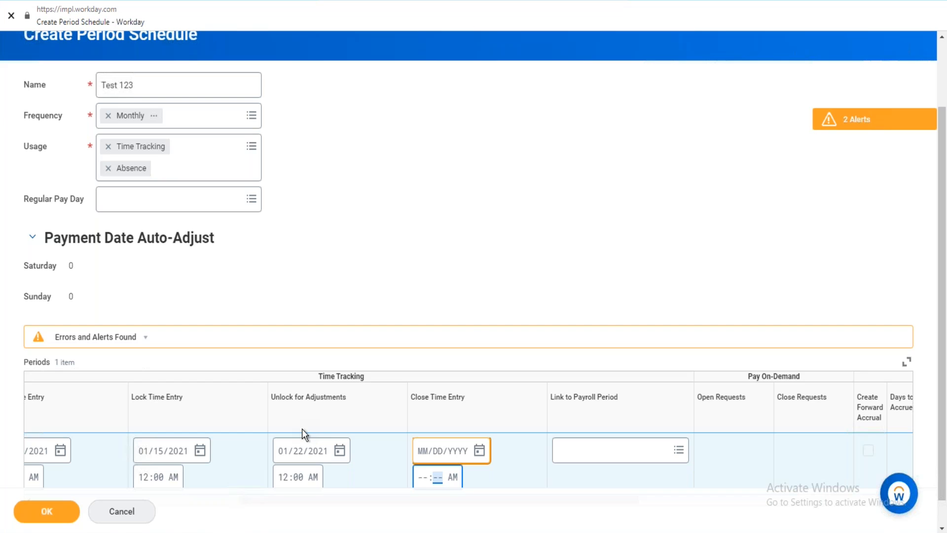
{"action": "scroll", "coordinate": [471, 310], "scroll_direction": "down", "scroll_amount": 1}
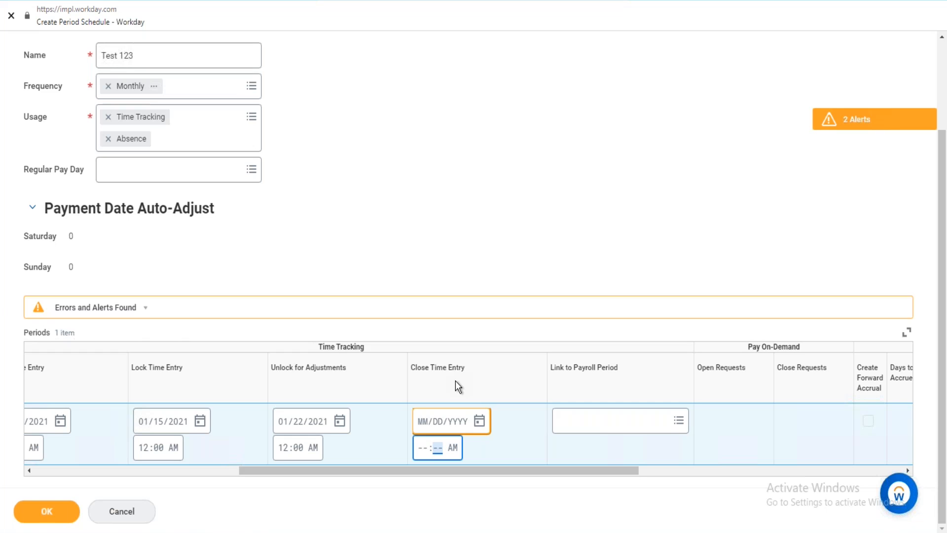
Step: Look back over the period's dates, cancel the new Test 123 period schedule and discard its changes
{"action": "left_click_drag", "start_coordinate": [493, 472], "coordinate": [363, 425]}
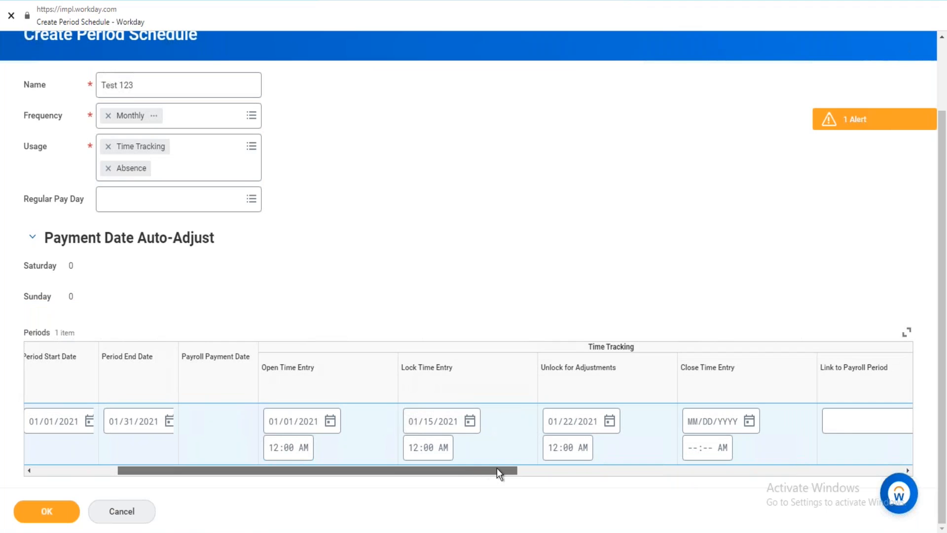
{"action": "left_click_drag", "start_coordinate": [496, 467], "coordinate": [348, 469]}
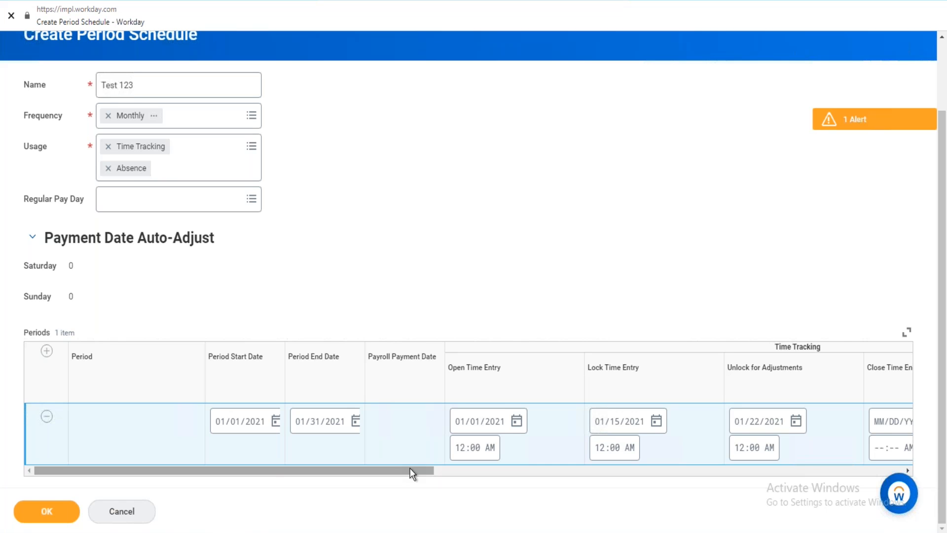
{"action": "scroll", "coordinate": [492, 315], "scroll_direction": "up", "scroll_amount": 2}
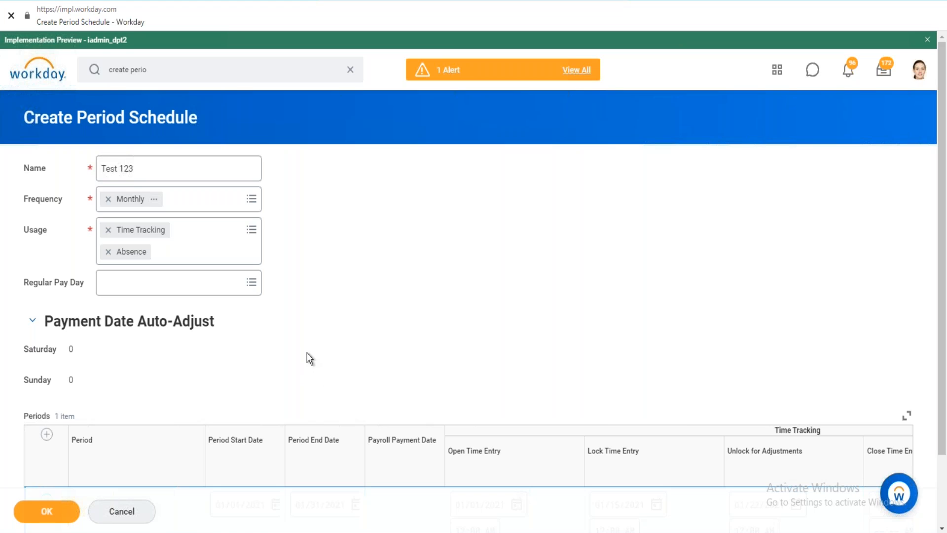
{"action": "scroll", "coordinate": [271, 347], "scroll_direction": "down", "scroll_amount": 2}
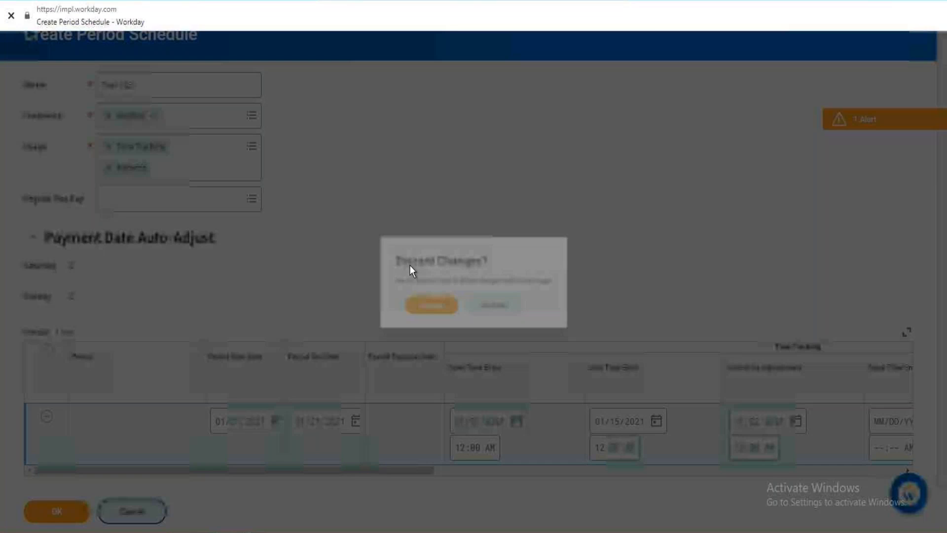
{"action": "left_click", "coordinate": [416, 310]}
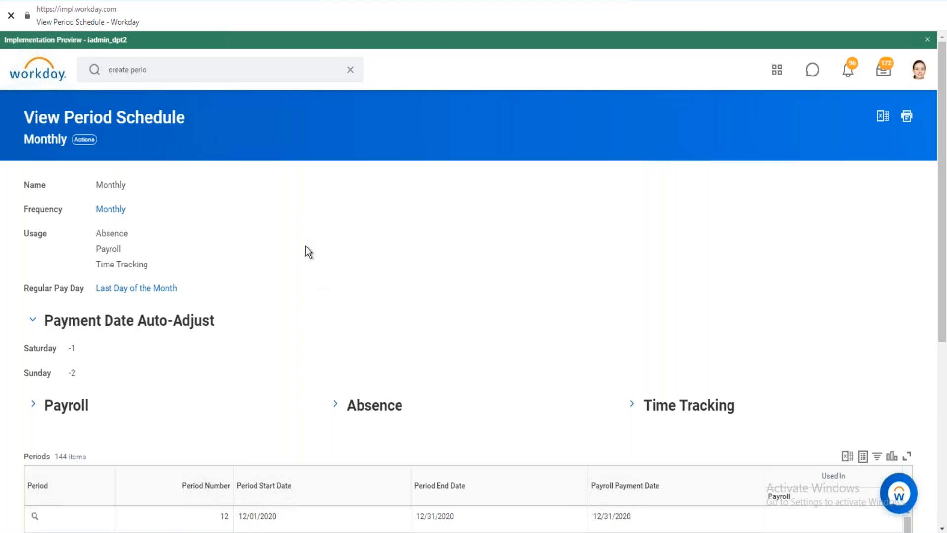
Step: Review the existing Monthly period schedule by expanding its Time Tracking, Absence and Payroll sections
{"action": "scroll", "coordinate": [306, 245], "scroll_direction": "down", "scroll_amount": 4}
{"action": "scroll", "coordinate": [306, 247], "scroll_direction": "up", "scroll_amount": 4}
{"action": "left_click", "coordinate": [630, 408]}
{"action": "scroll", "coordinate": [598, 227], "scroll_direction": "down", "scroll_amount": 3}
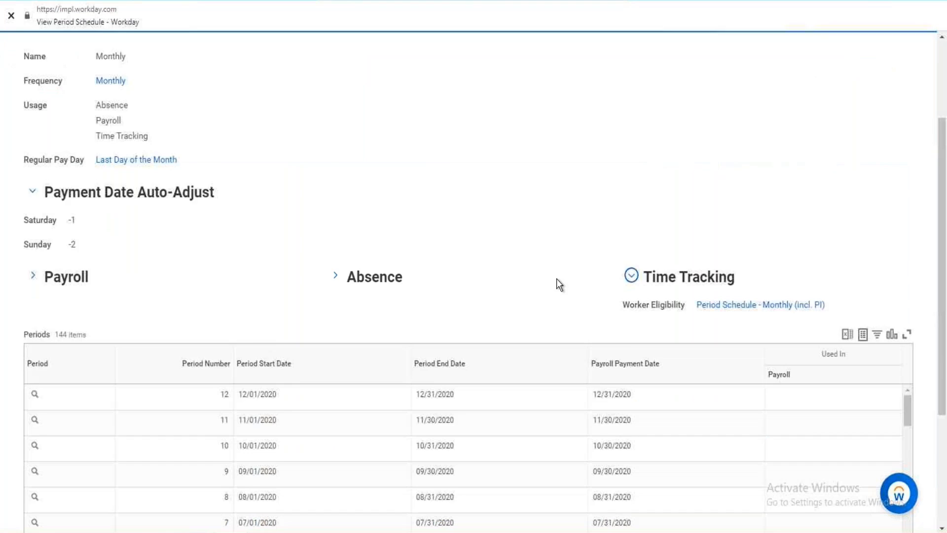
{"action": "scroll", "coordinate": [556, 278], "scroll_direction": "down", "scroll_amount": 1}
{"action": "left_click", "coordinate": [335, 212]}
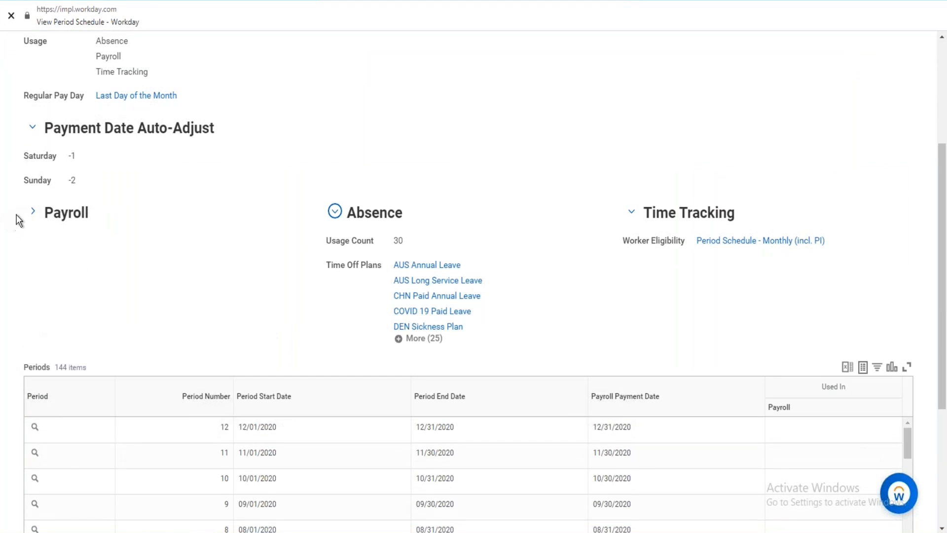
{"action": "left_click", "coordinate": [33, 213]}
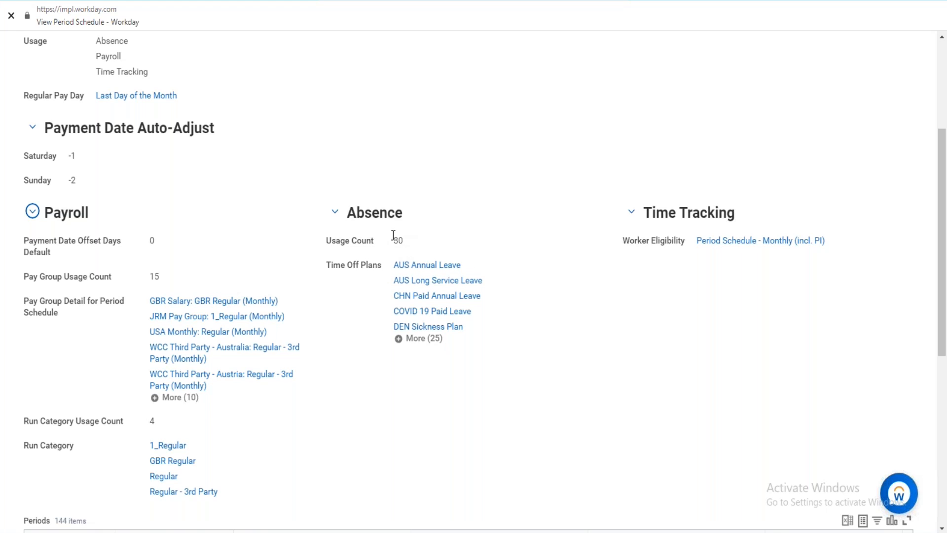
Step: Examine the conditions of the Period Schedule - Monthly (incl. PI) worker eligibility rule and return to the Monthly period schedule
{"action": "left_click", "coordinate": [768, 240]}
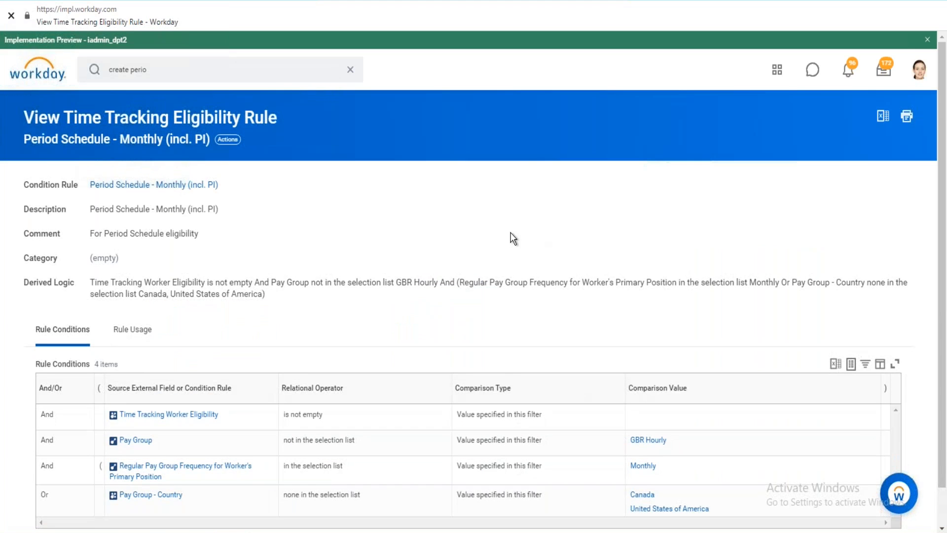
{"action": "scroll", "coordinate": [509, 238], "scroll_direction": "down", "scroll_amount": 1}
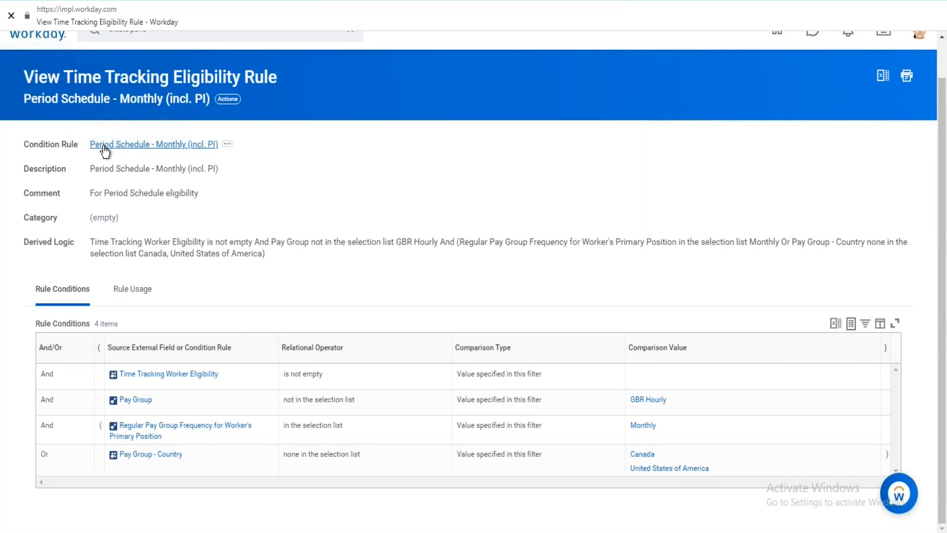
{"action": "scroll", "coordinate": [105, 150], "scroll_direction": "up", "scroll_amount": 1}
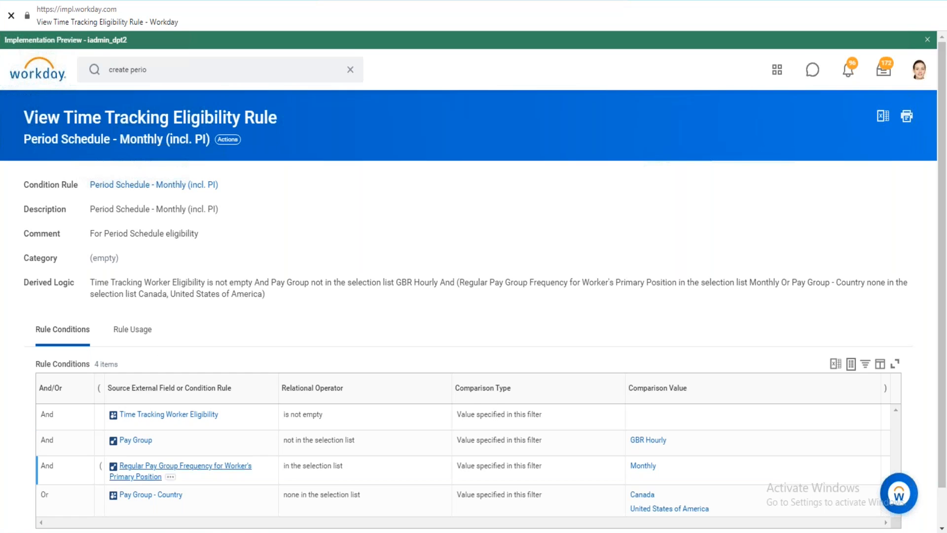
{"action": "scroll", "coordinate": [481, 298], "scroll_direction": "down", "scroll_amount": 1}
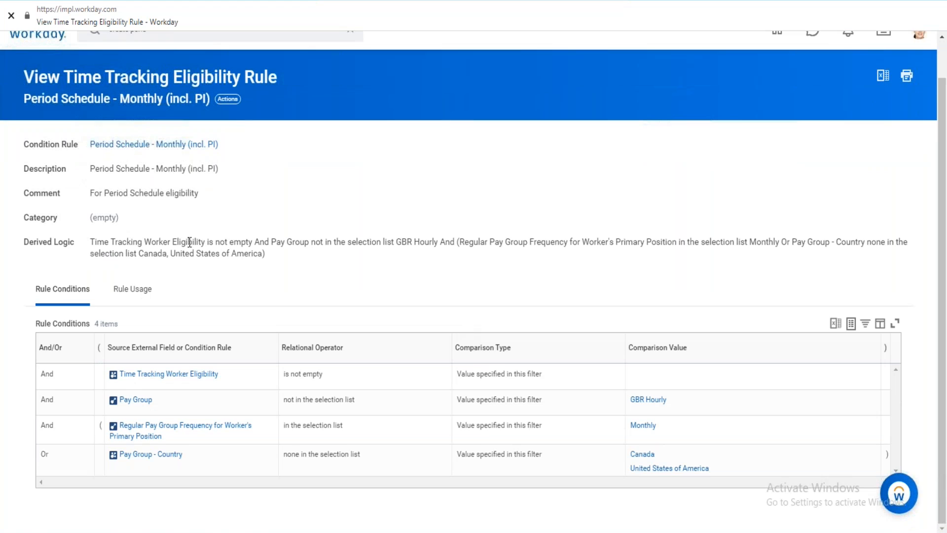
{"action": "scroll", "coordinate": [6, 126], "scroll_direction": "up", "scroll_amount": 1}
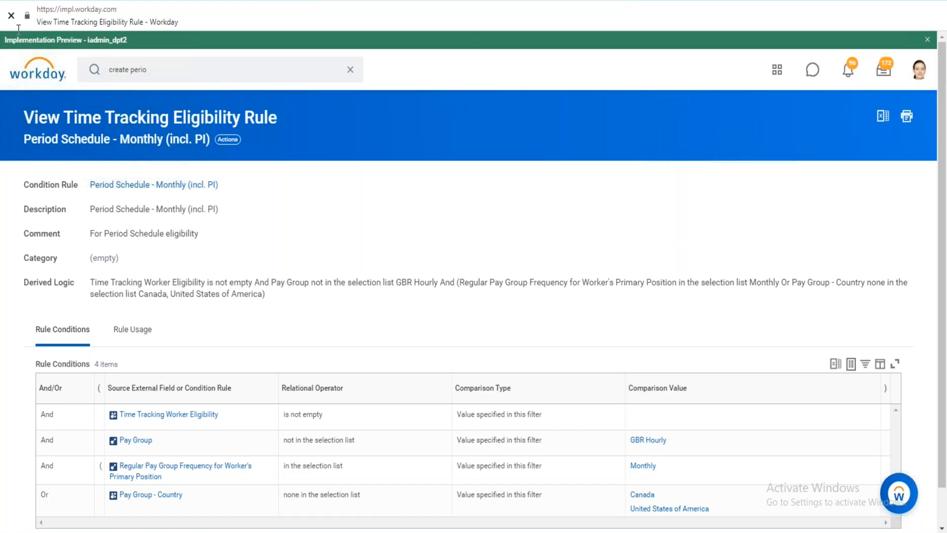
{"action": "left_click", "coordinate": [26, 2]}
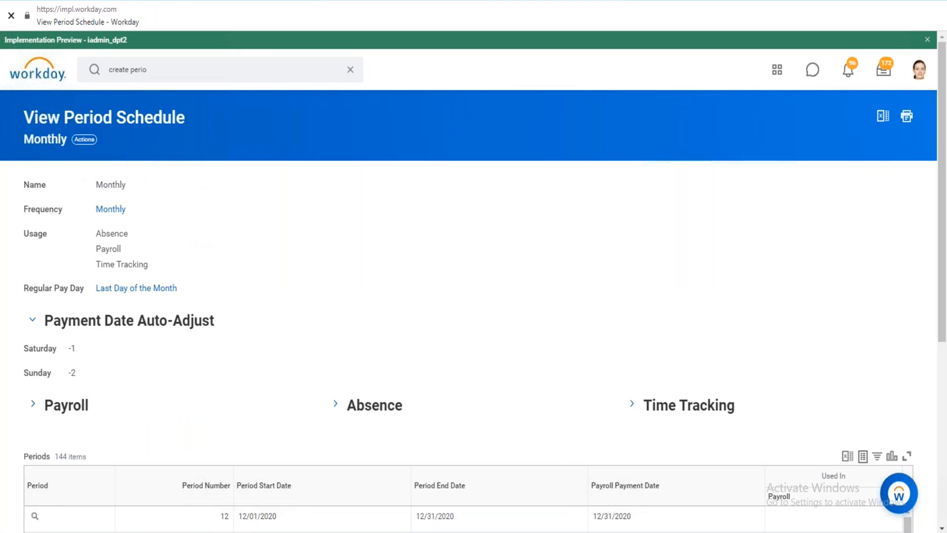
Step: Expand the Monthly schedule's Time Tracking section, then find and open the Create Time Tracking Eligibility Rule task
{"action": "left_click", "coordinate": [632, 405]}
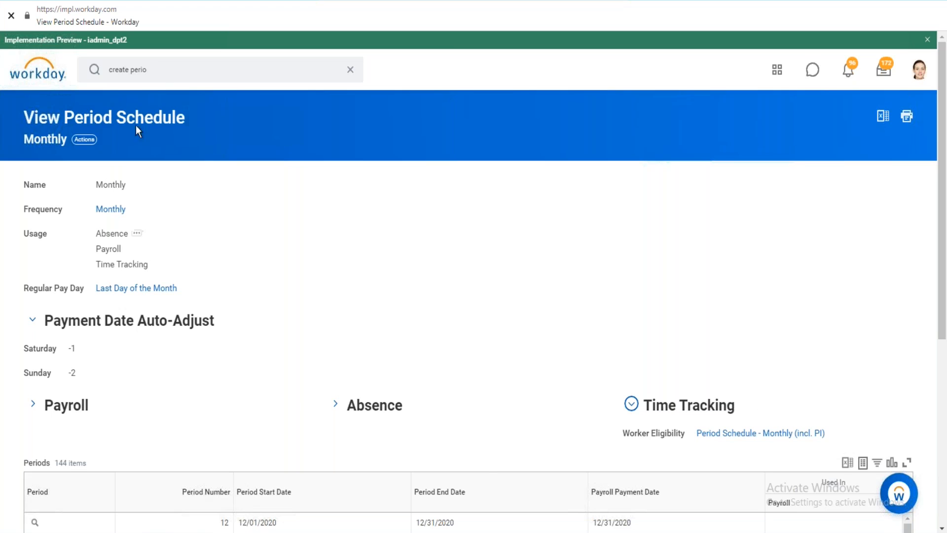
{"action": "left_click", "coordinate": [157, 77]}
{"action": "key", "text": "BackSpace"}
{"action": "key", "text": "BackSpace"}
{"action": "key", "text": "BackSpace"}
{"action": "key", "text": "BackSpace"}
{"action": "key", "text": "BackSpace"}
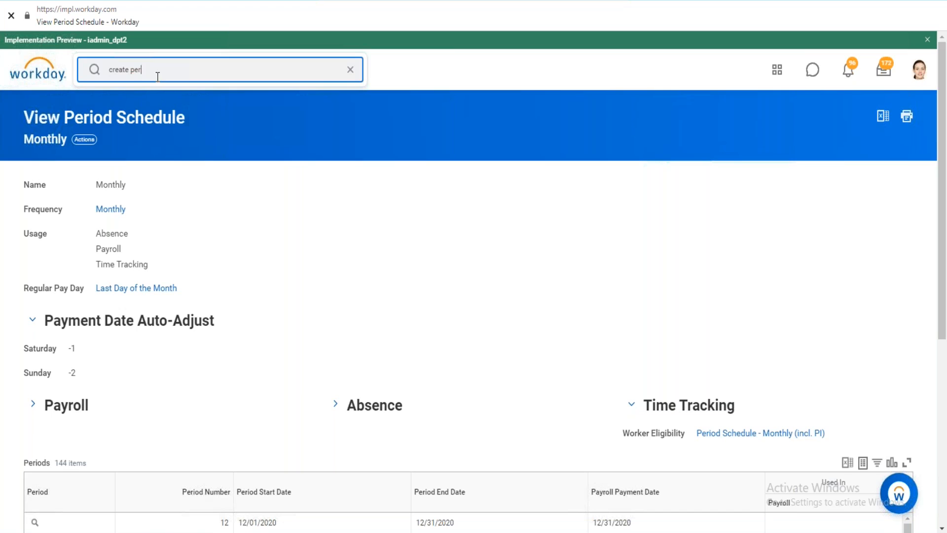
{"action": "type", "text": "time tra"}
{"action": "type", "text": "cking "}
{"action": "type", "text": "ele"}
{"action": "key", "text": "BackSpace"}
{"action": "key", "text": "BackSpace"}
{"action": "type", "text": "li"}
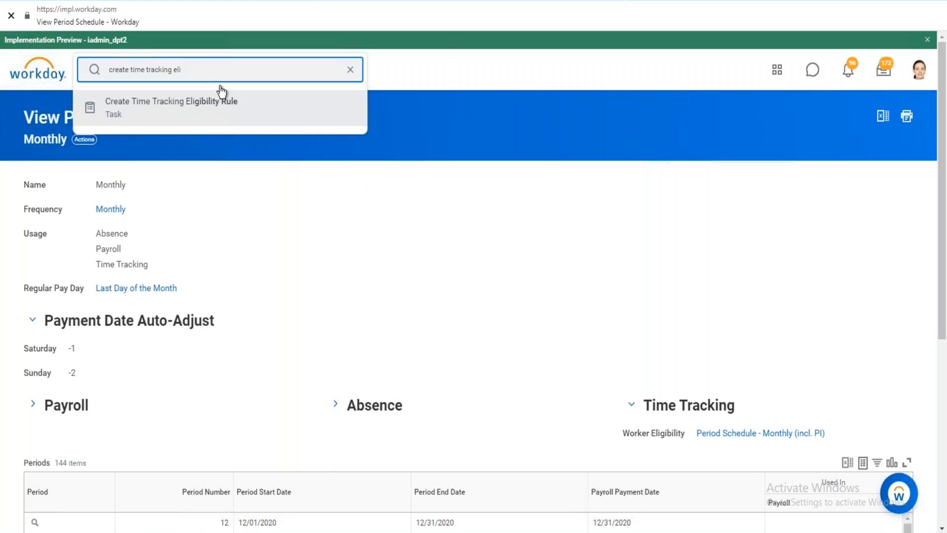
{"action": "left_click", "coordinate": [207, 102]}
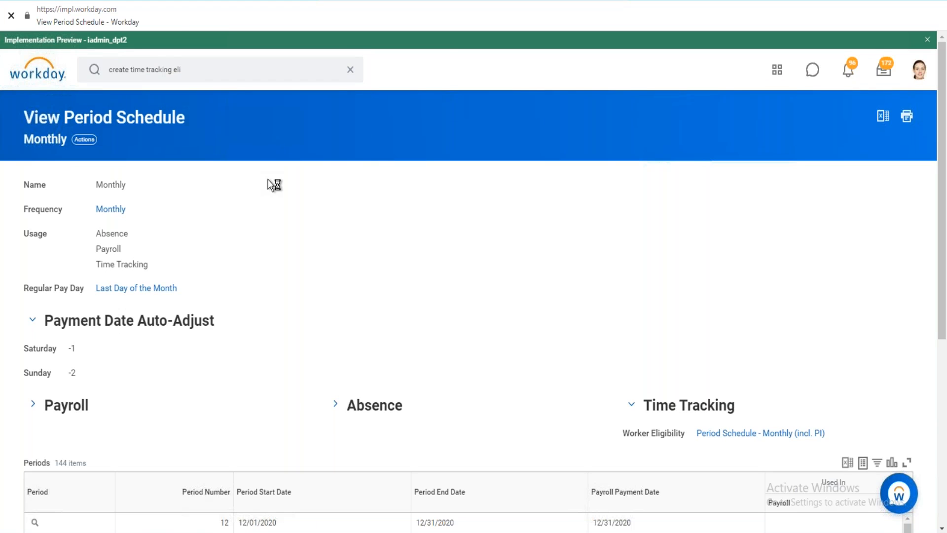
Step: Enter "Canda Non exempt" as the description of the new time tracking eligibility rule
{"action": "left_click", "coordinate": [197, 166]}
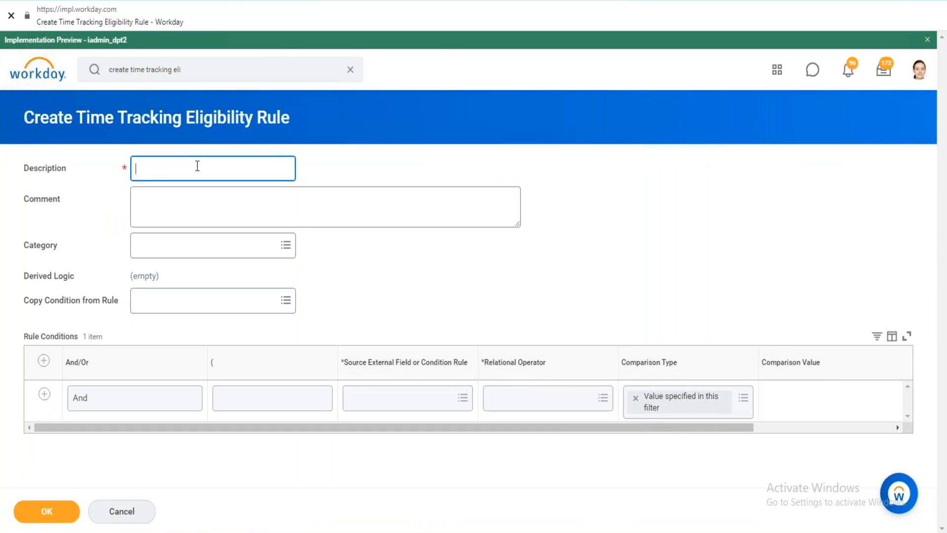
{"action": "type", "text": "Canda Non exempt"}
{"action": "key", "text": "Tab"}
Step: Set the first rule condition to the Exempt source field with the equal to operator
{"action": "left_click", "coordinate": [409, 394]}
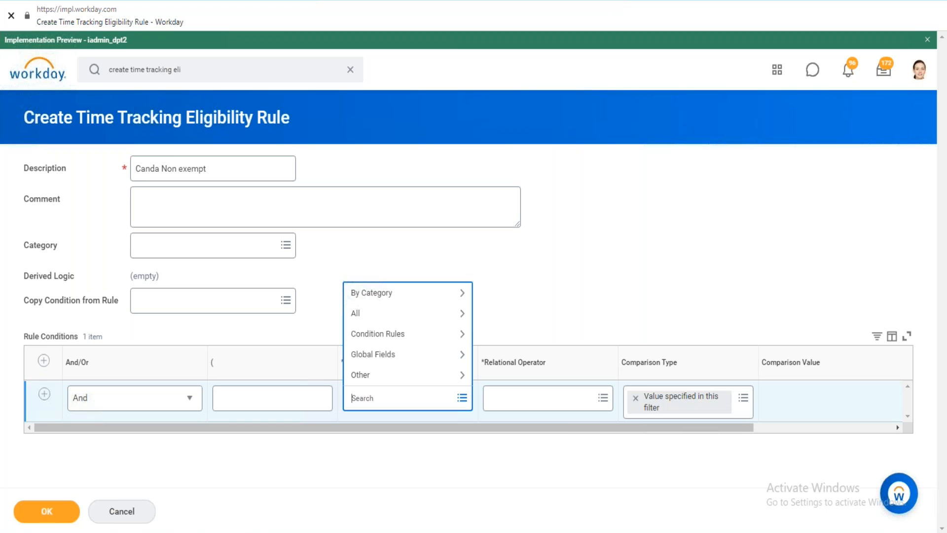
{"action": "type", "text": "exempt"}
{"action": "key", "text": "Return"}
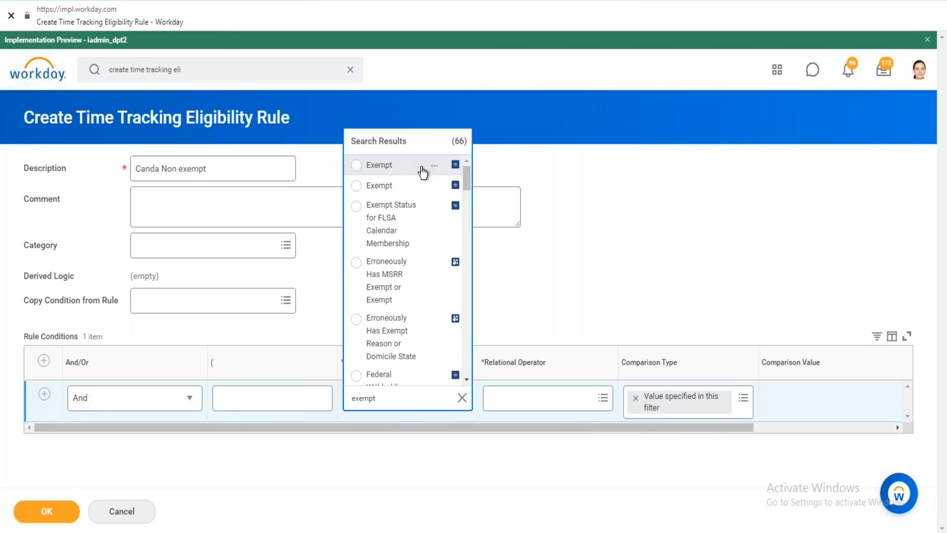
{"action": "left_click", "coordinate": [584, 405]}
{"action": "left_click", "coordinate": [540, 359]}
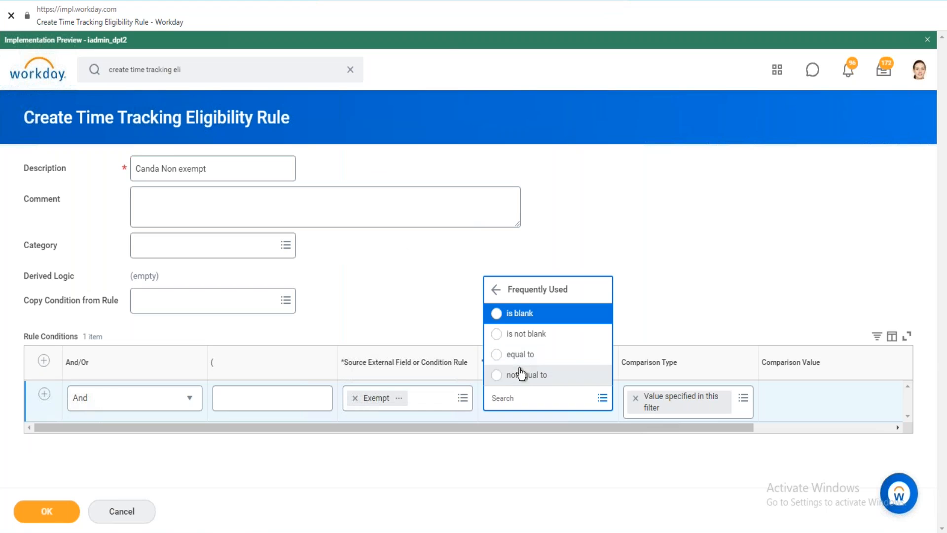
{"action": "left_click", "coordinate": [527, 360]}
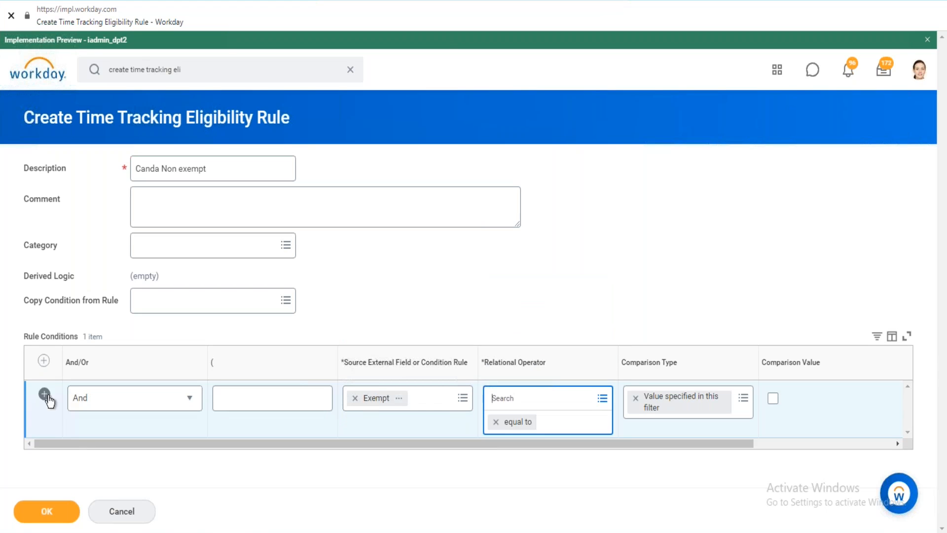
Step: Add a second rule condition and search its source fields for "worker"
{"action": "left_click", "coordinate": [457, 441]}
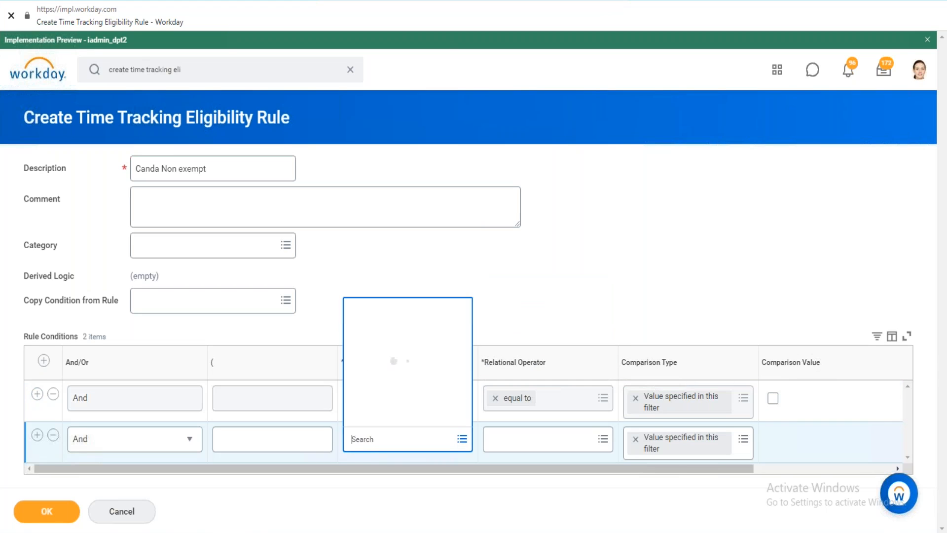
{"action": "type", "text": "worker"}
{"action": "key", "text": "Return"}
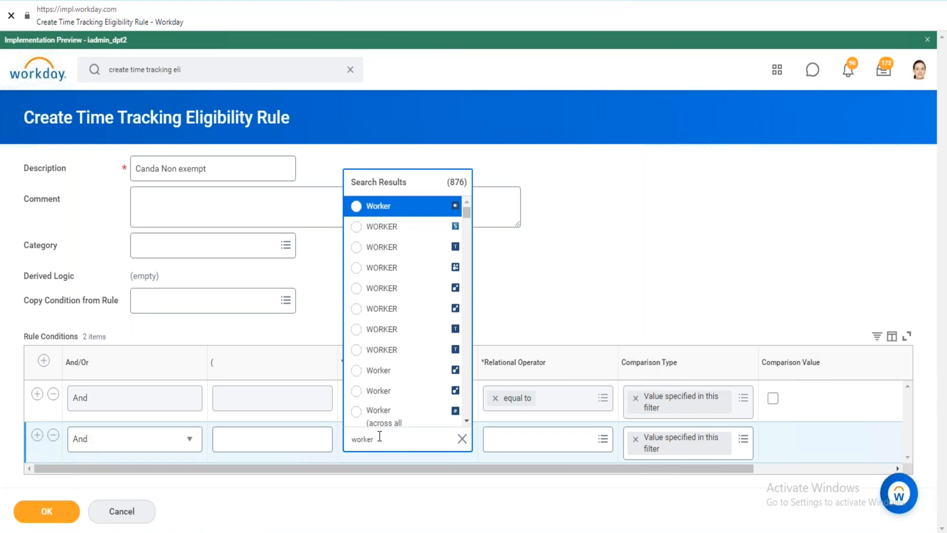
Step: Search for "location address country" instead and choose Location - Address Country as the second condition's source field
{"action": "key", "text": "BackSpace"}
{"action": "key", "text": "BackSpace"}
{"action": "key", "text": "BackSpace"}
{"action": "key", "text": "BackSpace"}
{"action": "key", "text": "BackSpace"}
{"action": "type", "text": "locatio"}
{"action": "type", "text": "n address c"}
{"action": "type", "text": "oiu"}
{"action": "key", "text": "BackSpace"}
{"action": "type", "text": "untry"}
{"action": "key", "text": "Return"}
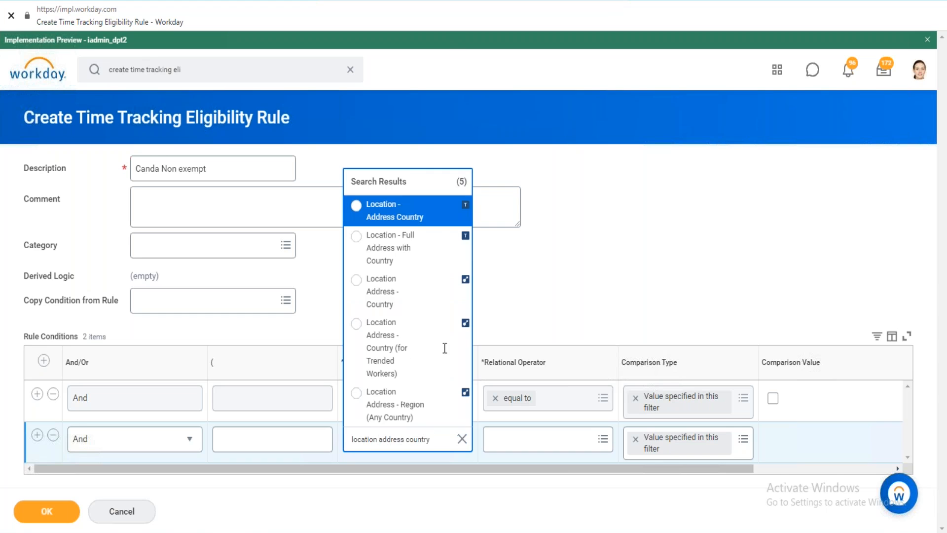
{"action": "left_click", "coordinate": [428, 219]}
Step: Give the second condition the equal to operator and enter "can" as its comparison value
{"action": "left_click", "coordinate": [581, 437]}
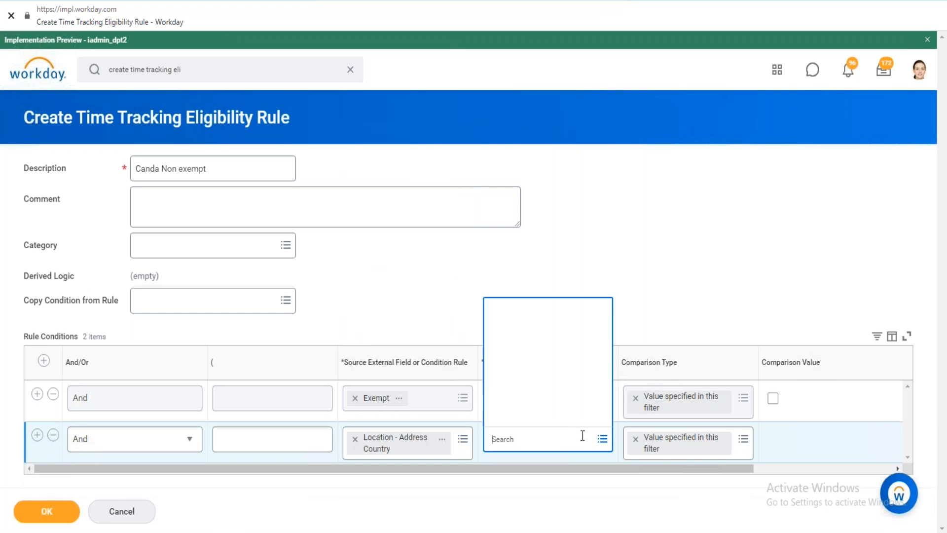
{"action": "left_click", "coordinate": [564, 395]}
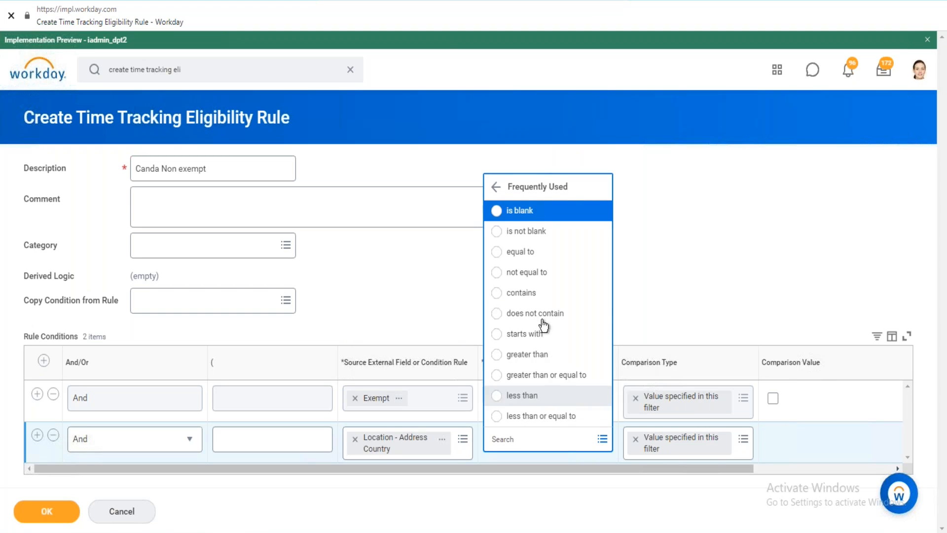
{"action": "left_click", "coordinate": [528, 253]}
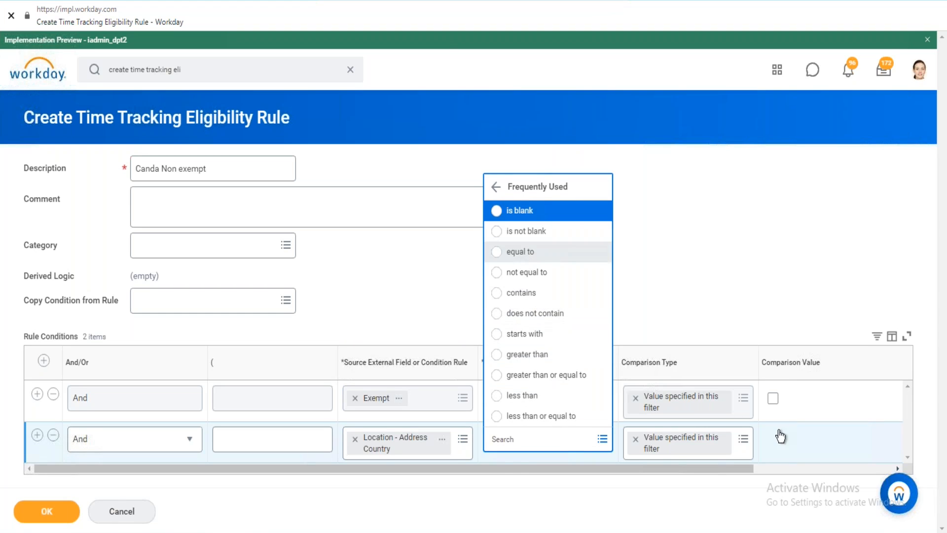
{"action": "left_click", "coordinate": [812, 445]}
{"action": "type", "text": "can"}
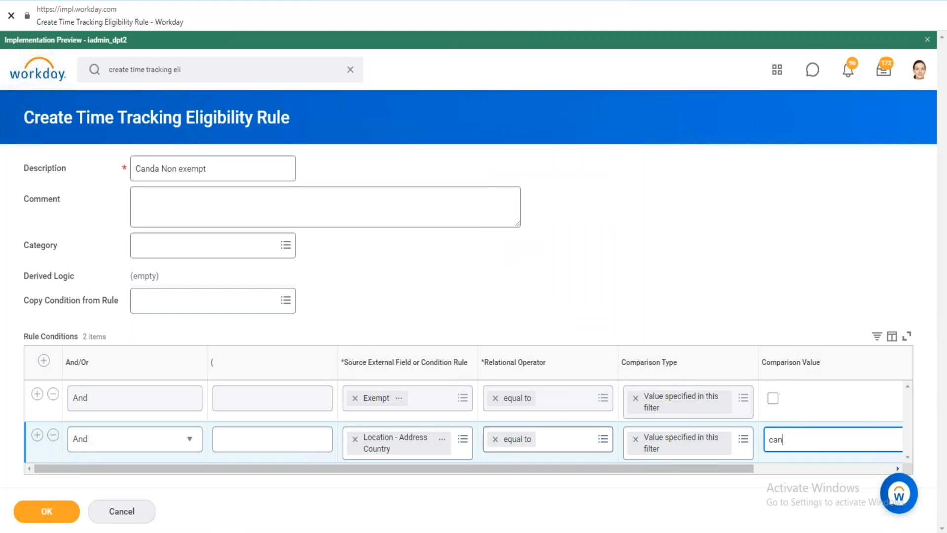
Step: Look over the second condition's available operators and replace its source field with Country - Canada
{"action": "left_click", "coordinate": [567, 439]}
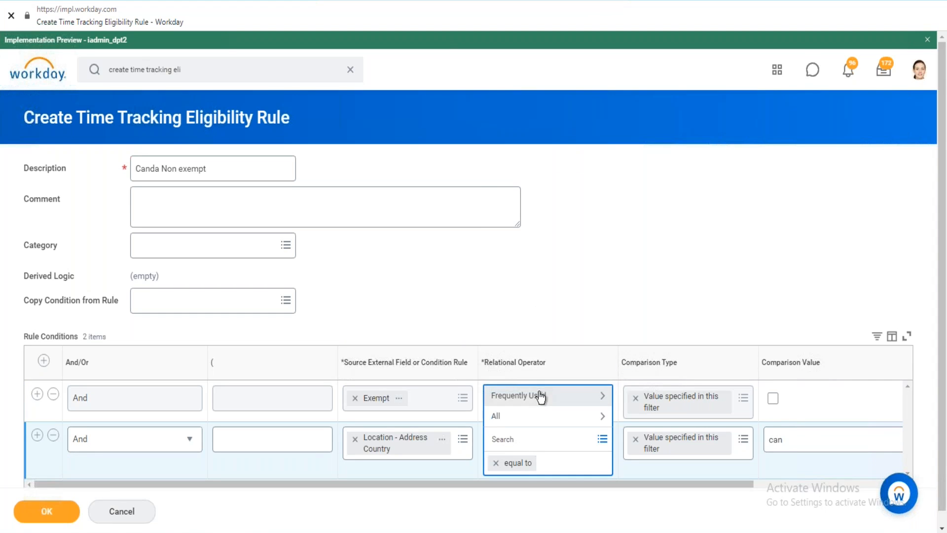
{"action": "left_click", "coordinate": [540, 395]}
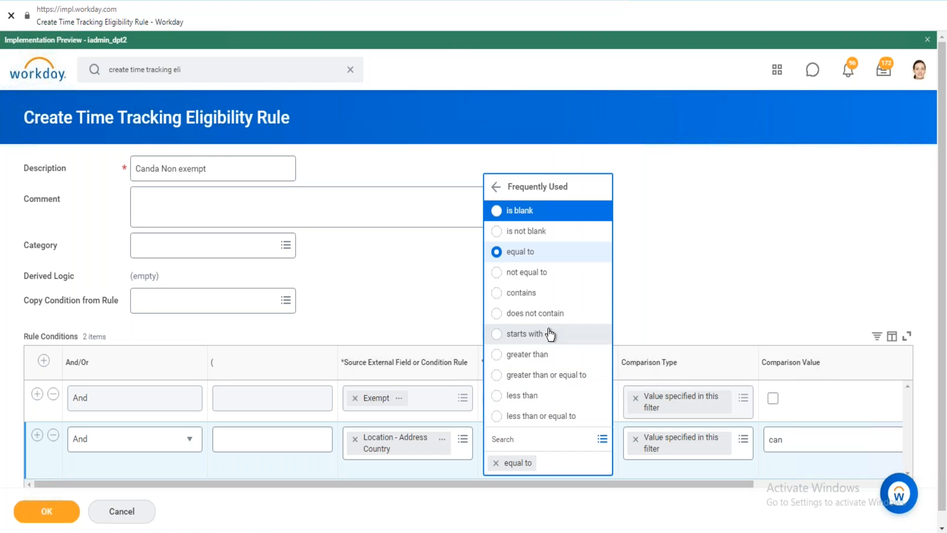
{"action": "scroll", "coordinate": [550, 334], "scroll_direction": "down", "scroll_amount": 1}
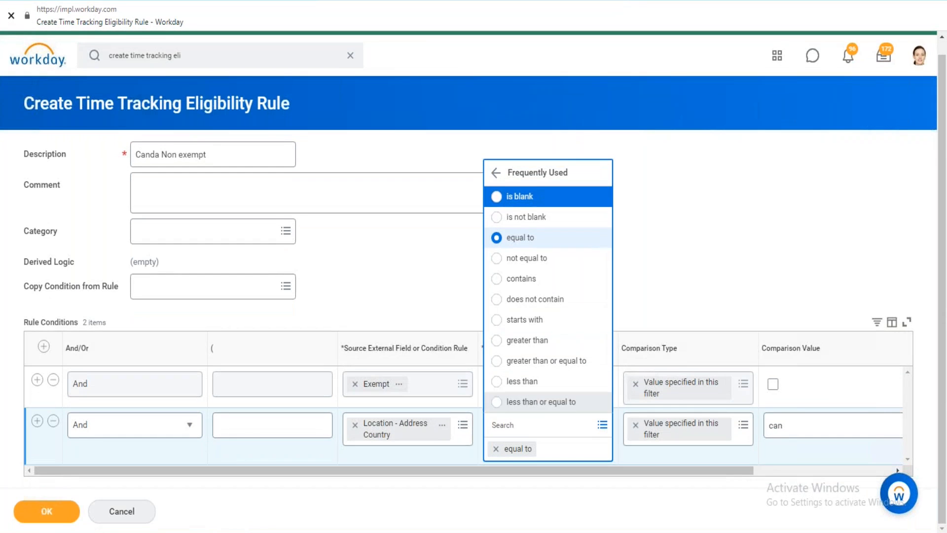
{"action": "left_click", "coordinate": [442, 425]}
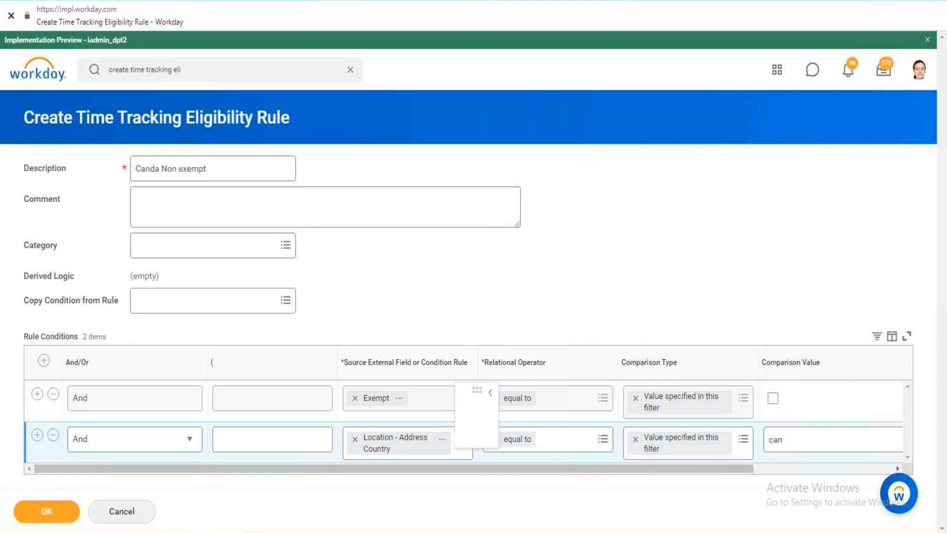
{"action": "left_click", "coordinate": [461, 456]}
{"action": "type", "text": "country"}
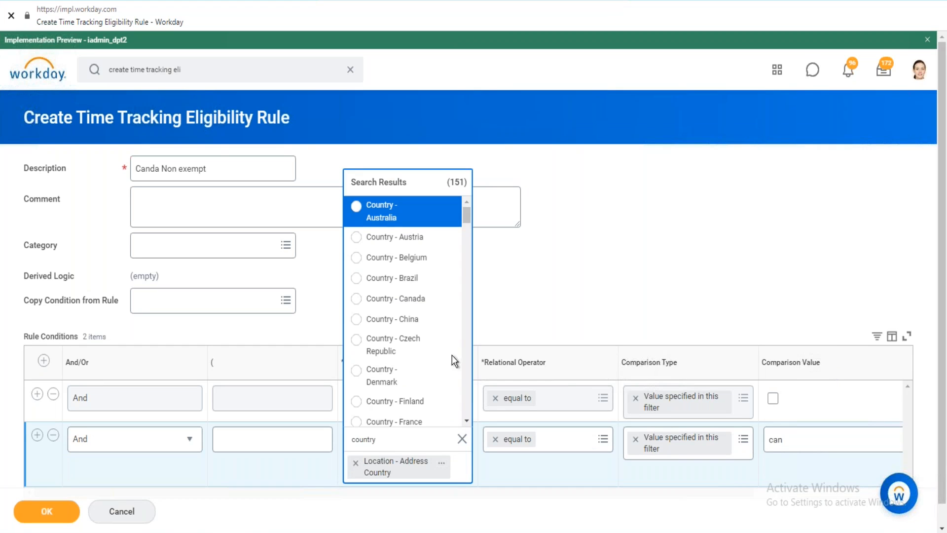
{"action": "left_click", "coordinate": [424, 298]}
Step: Toggle the Country - Canada condition's comparison value, then cancel the new eligibility rule and discard its changes
{"action": "left_click", "coordinate": [773, 439]}
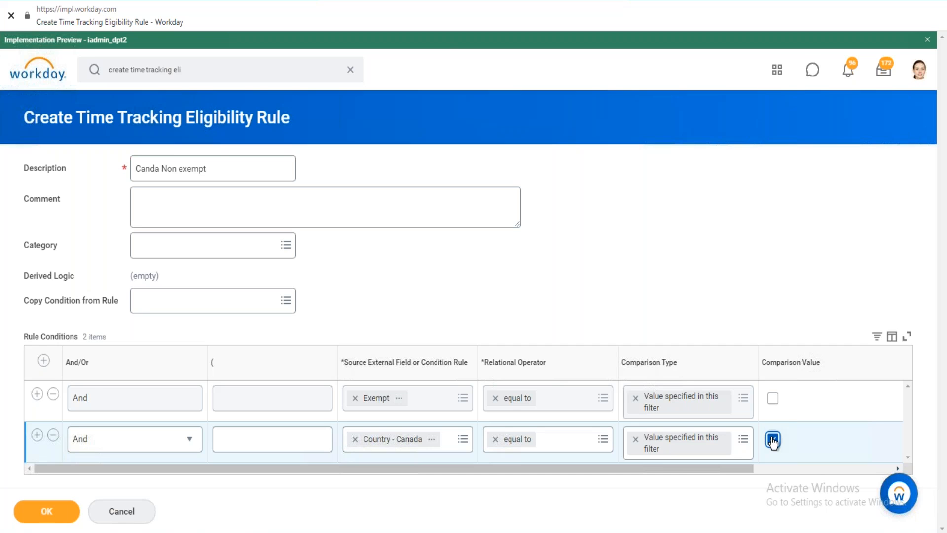
{"action": "left_click", "coordinate": [773, 439]}
{"action": "left_click", "coordinate": [136, 512]}
{"action": "left_click", "coordinate": [430, 313]}
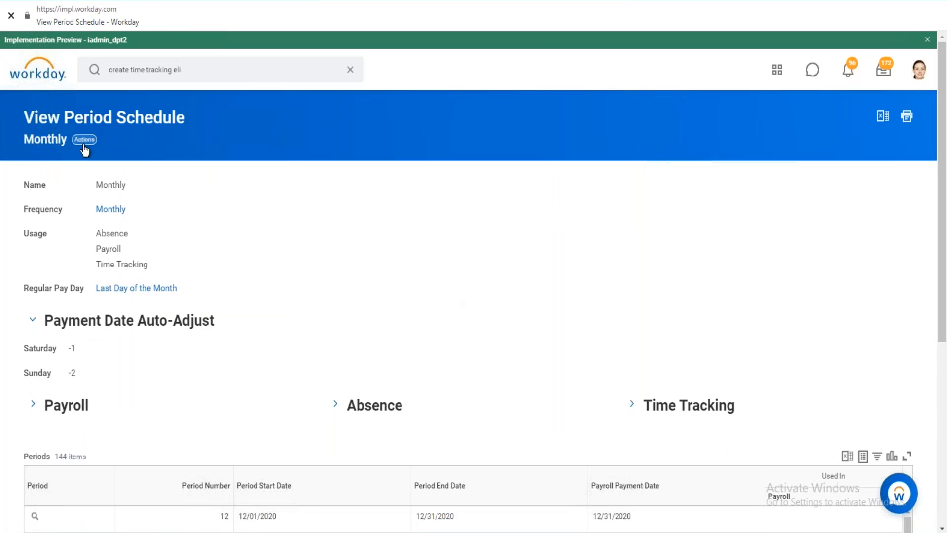
Step: Open the Monthly period schedule for editing and expand its Time Tracking section
{"action": "left_click", "coordinate": [88, 153]}
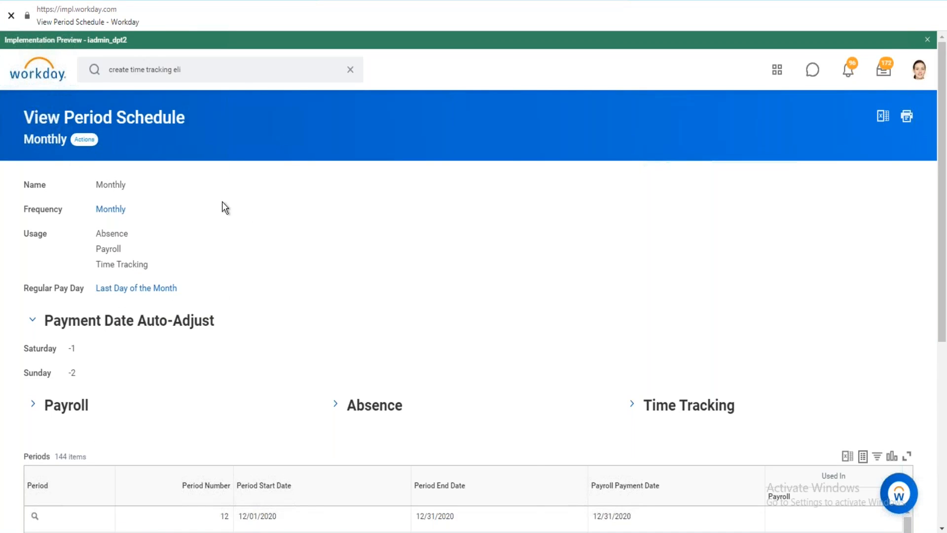
{"action": "left_click", "coordinate": [639, 401]}
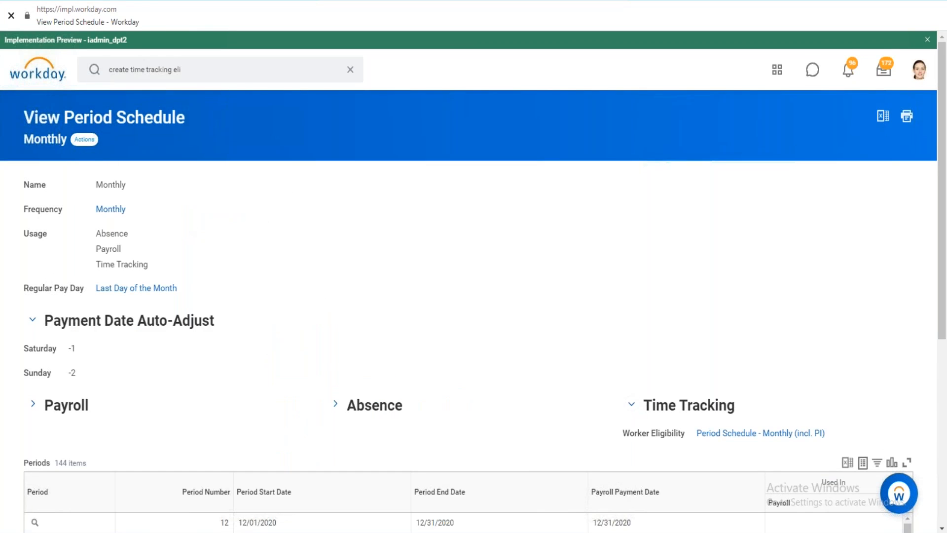
{"action": "left_click", "coordinate": [85, 139]}
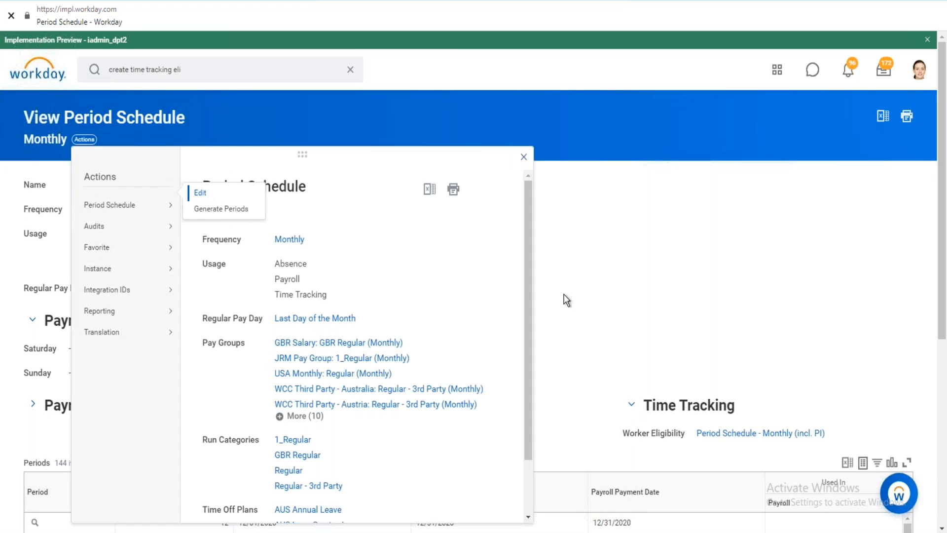
{"action": "left_click", "coordinate": [630, 310]}
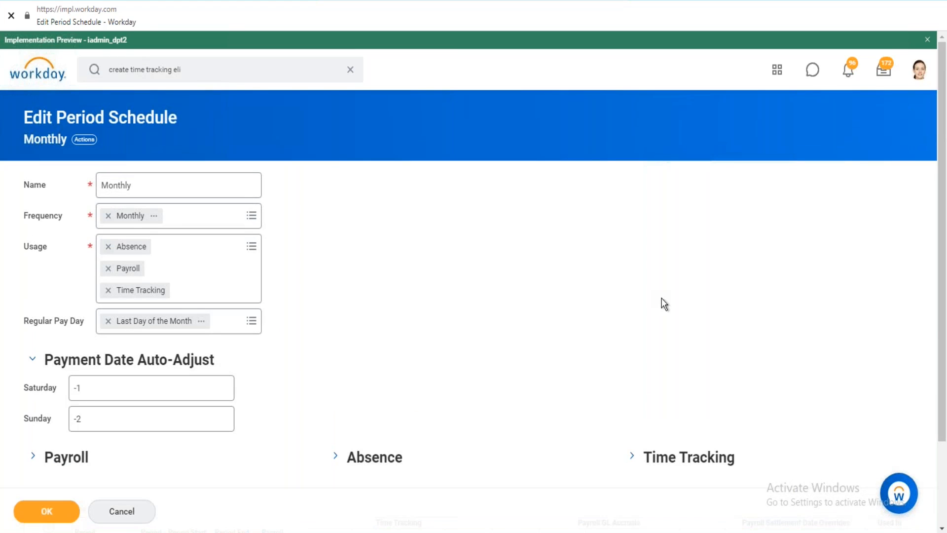
{"action": "left_click", "coordinate": [636, 456]}
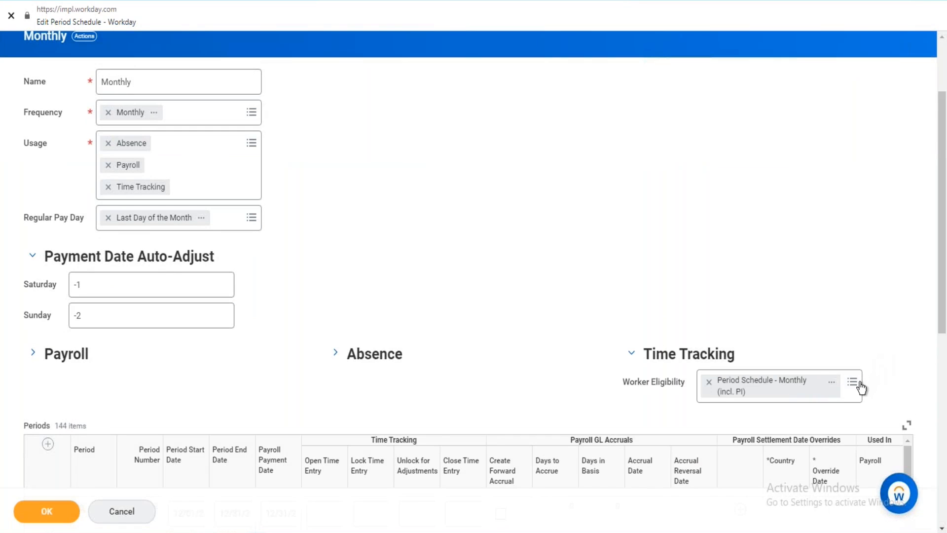
Step: Add the Hourly Worker rule to the Monthly schedule's Worker Eligibility
{"action": "left_click", "coordinate": [859, 385]}
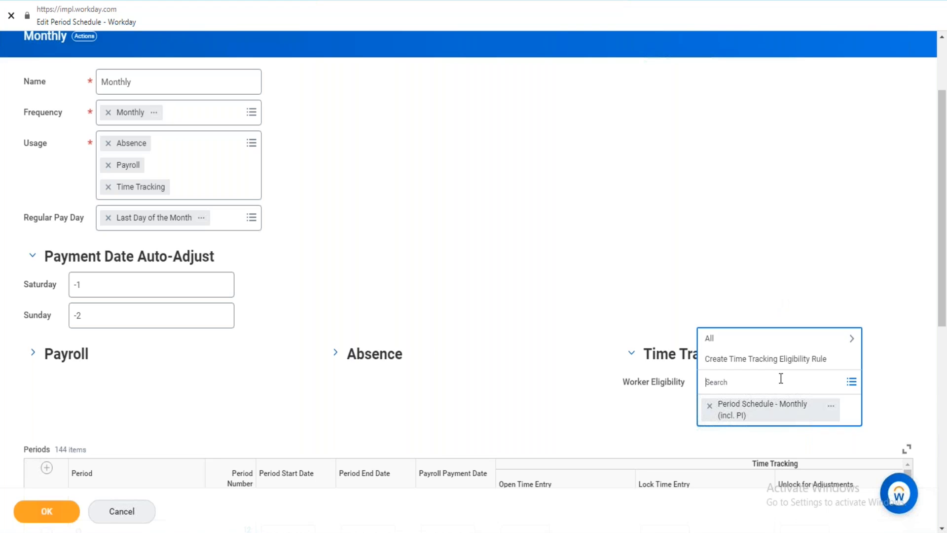
{"action": "left_click", "coordinate": [737, 338]}
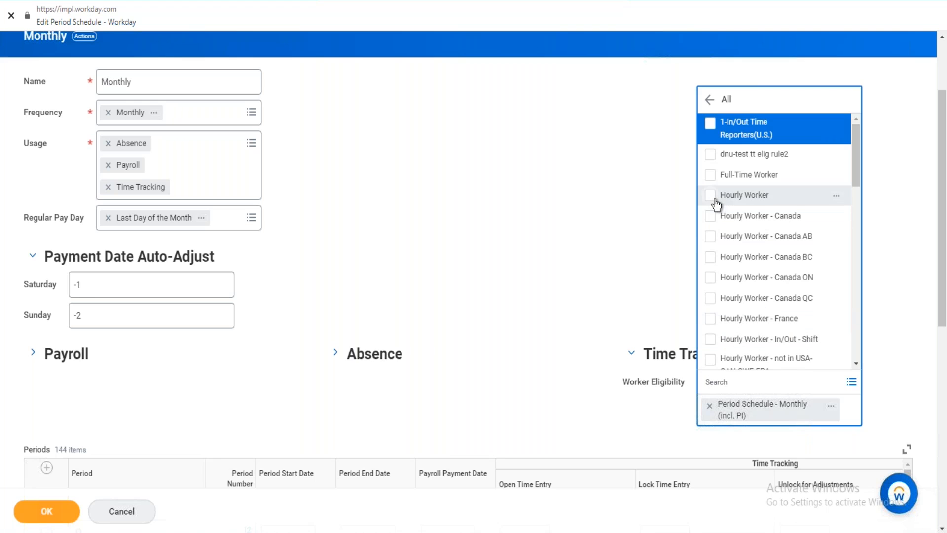
{"action": "left_click", "coordinate": [710, 195]}
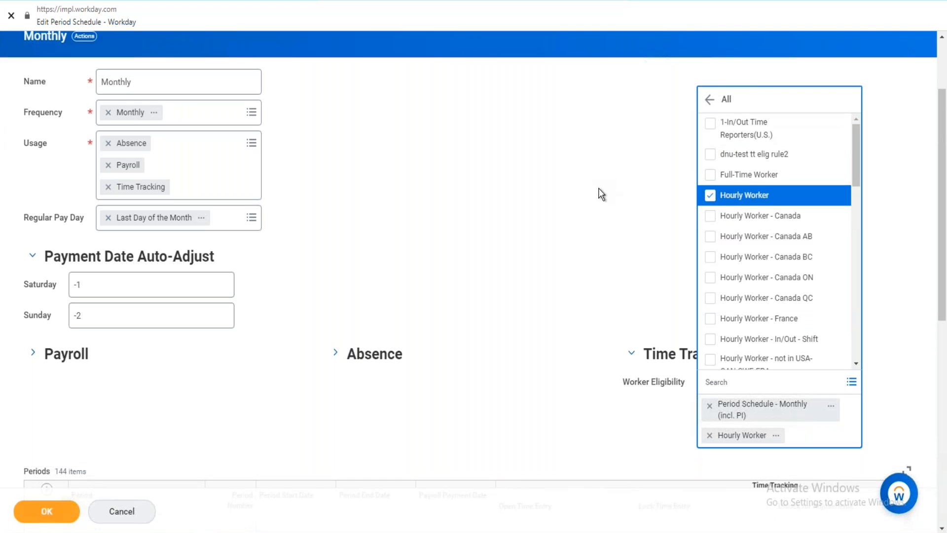
{"action": "left_click", "coordinate": [582, 205]}
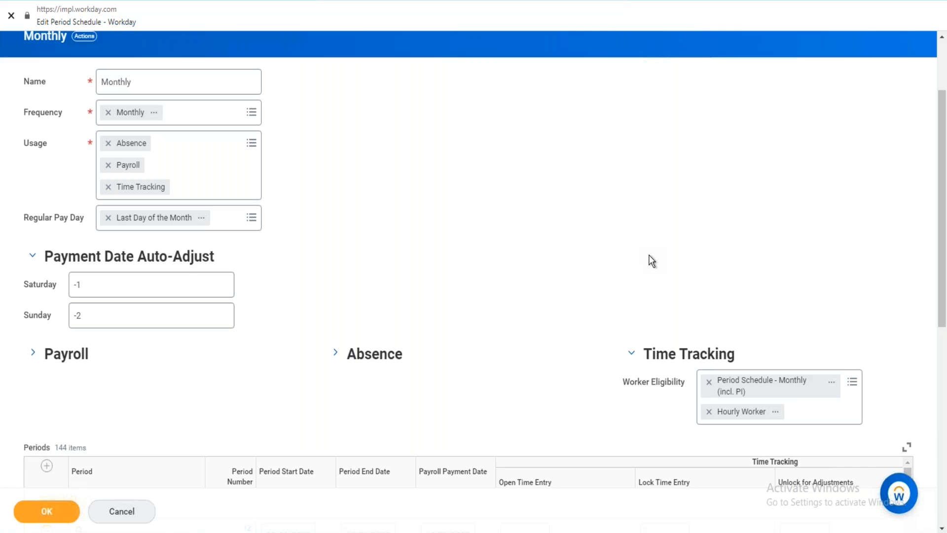
Step: Remove the Hourly Worker rule from Worker Eligibility and save the Monthly period schedule
{"action": "left_click", "coordinate": [708, 411]}
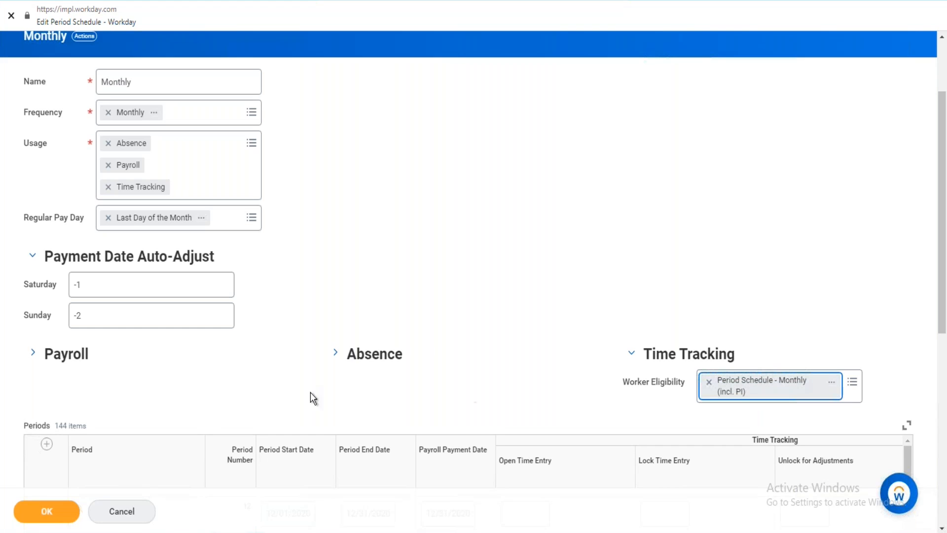
{"action": "left_click", "coordinate": [52, 511]}
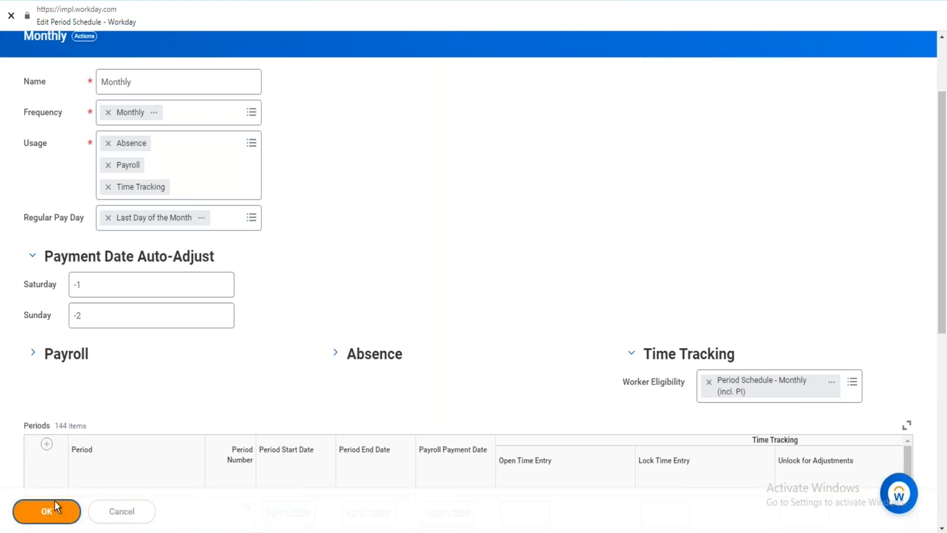
{"action": "left_click", "coordinate": [335, 353]}
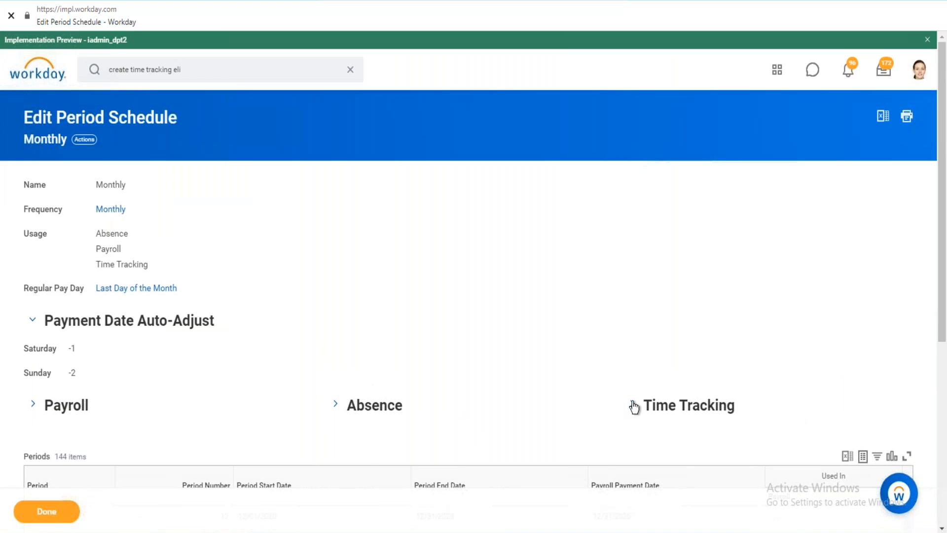
Step: Expand the Monthly schedule's Time Tracking section, and find and open the View Worker's Time Eligibility report
{"action": "left_click", "coordinate": [633, 406]}
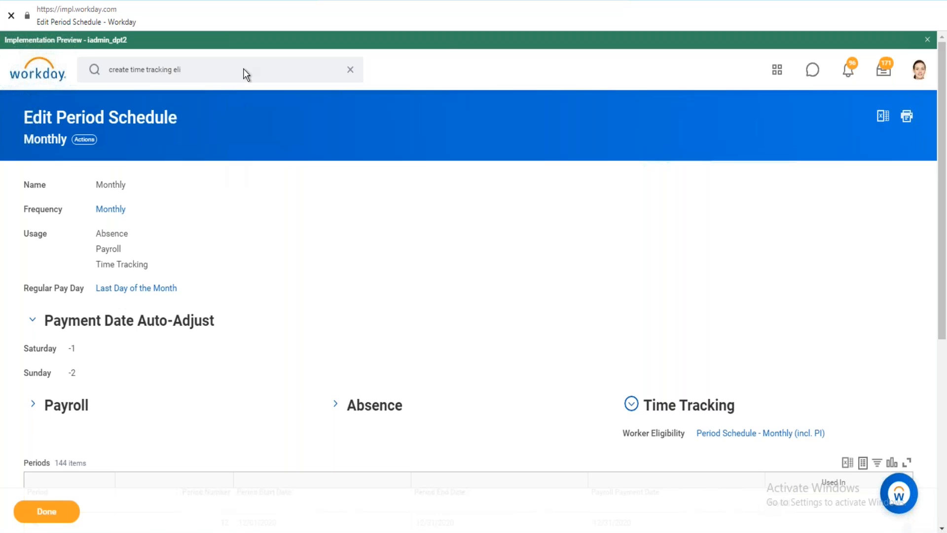
{"action": "left_click", "coordinate": [195, 74]}
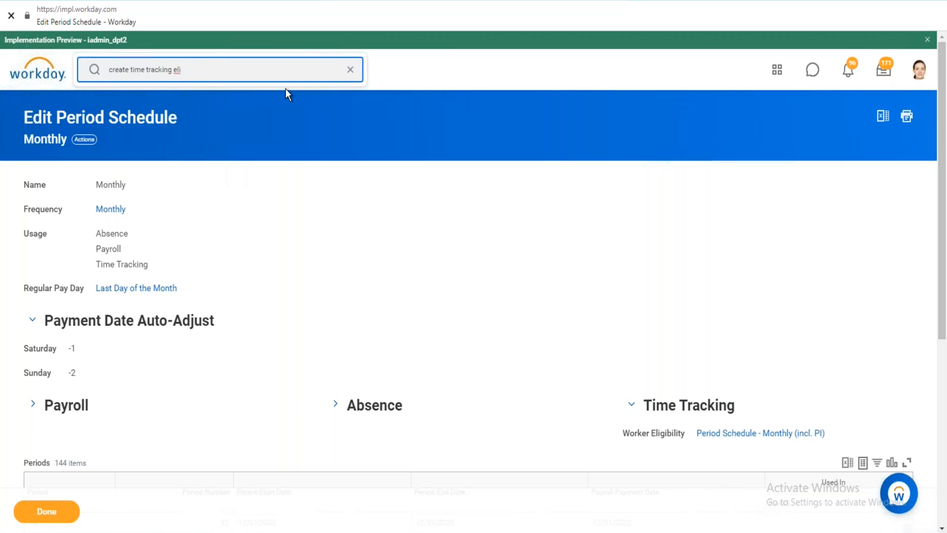
{"action": "key", "text": "ctrl+a"}
{"action": "key", "text": "BackSpace"}
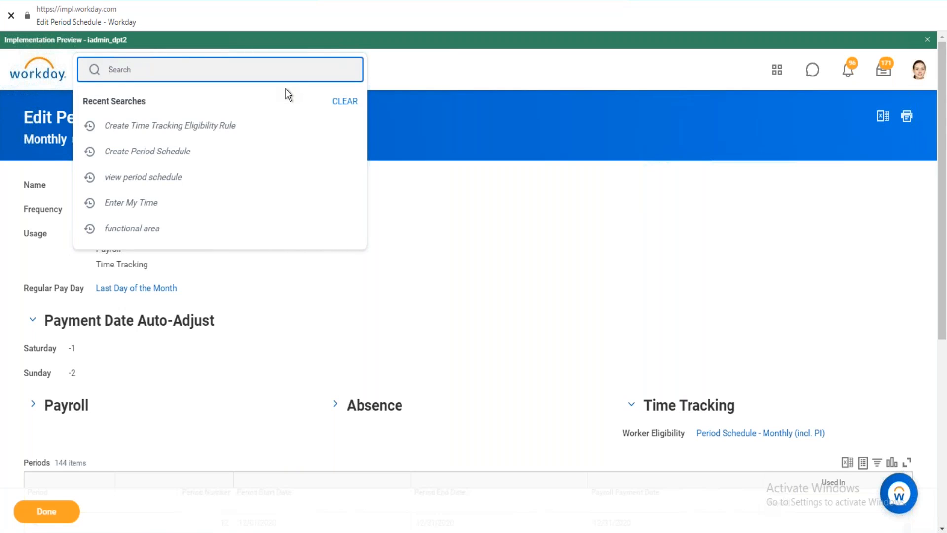
{"action": "type", "text": "view worker time eligi"}
{"action": "key", "text": "Return"}
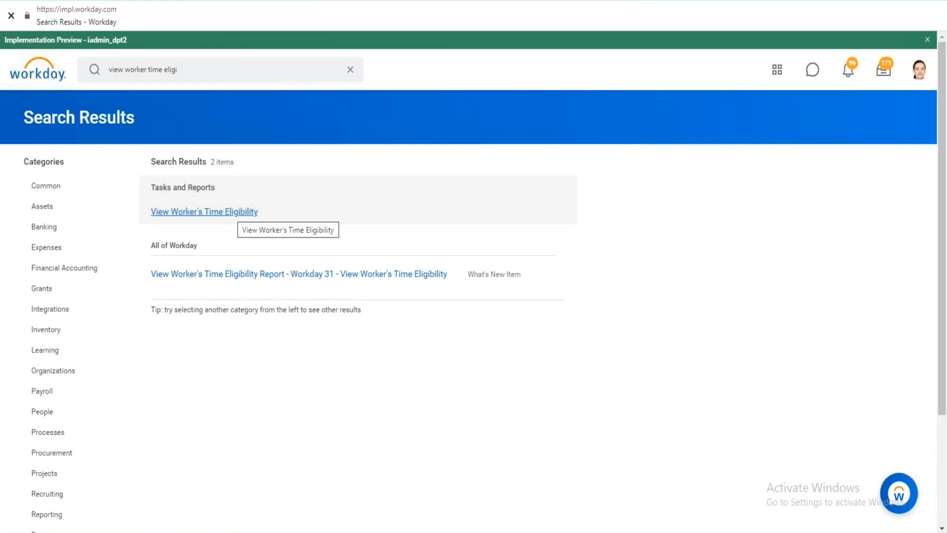
{"action": "left_click", "coordinate": [180, 211]}
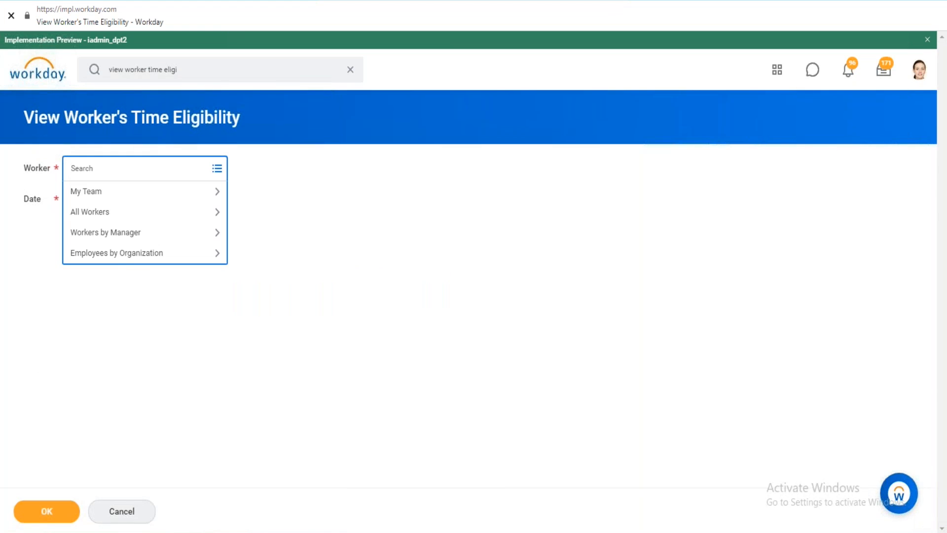
Step: Run the time eligibility report for the Shipping & Receiving Associate worker as of 01/06/2021
{"action": "type", "text": "kevin"}
{"action": "key", "text": "Return"}
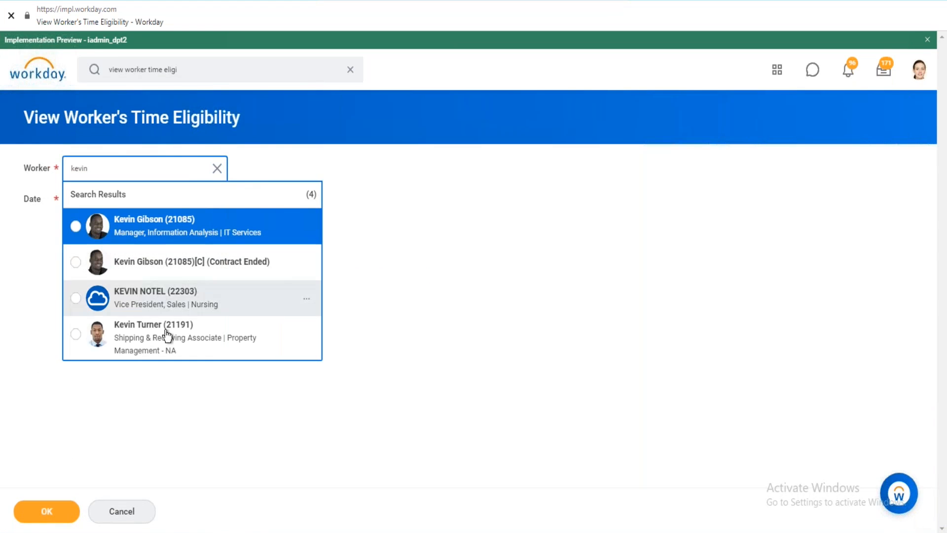
{"action": "left_click", "coordinate": [103, 346]}
{"action": "left_click", "coordinate": [43, 510]}
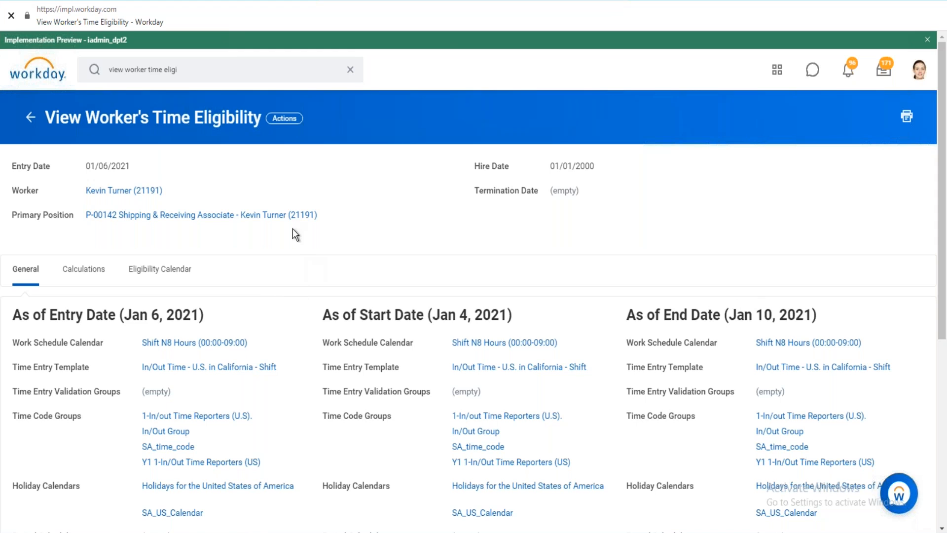
Step: Examine the worker's general time eligibility, including the time entry template, time code groups, holiday calendars and period schedule
{"action": "scroll", "coordinate": [273, 277], "scroll_direction": "down", "scroll_amount": 4}
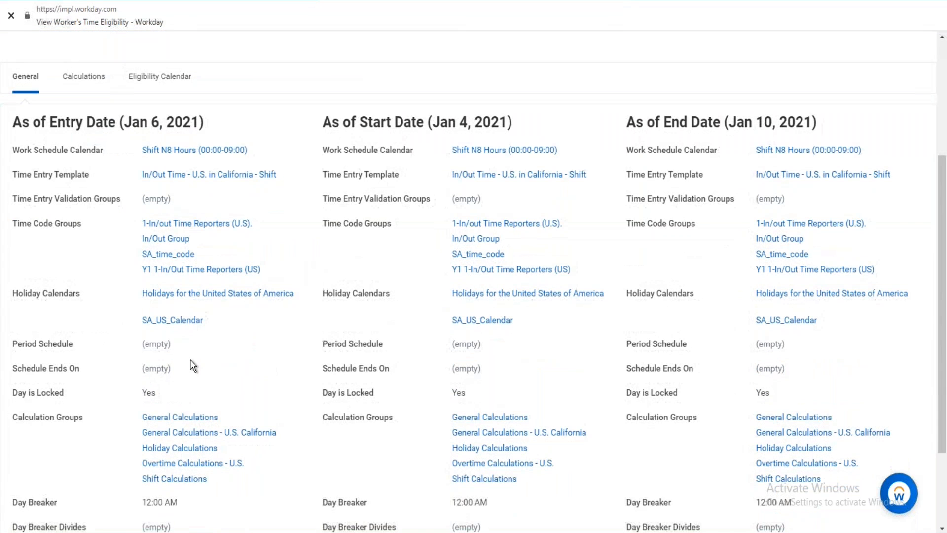
{"action": "scroll", "coordinate": [190, 360], "scroll_direction": "up", "scroll_amount": 4}
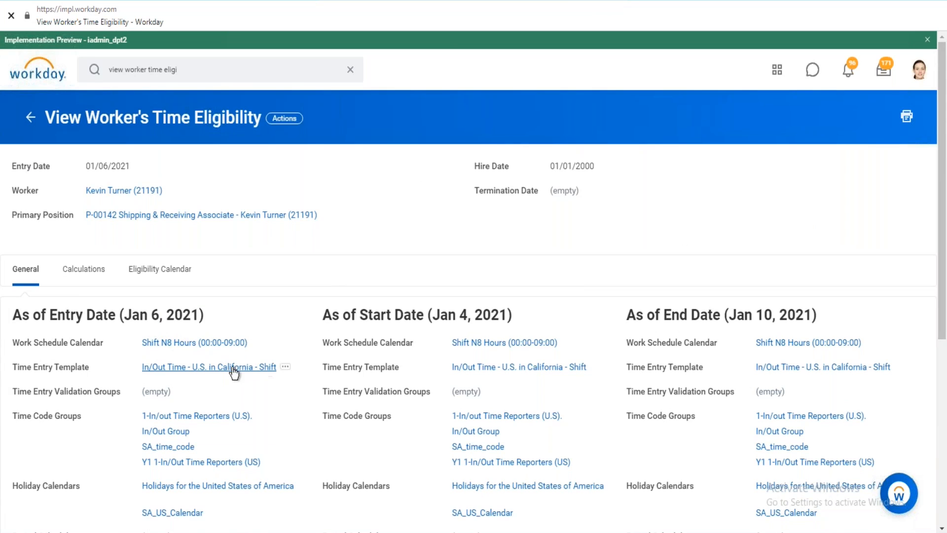
{"action": "scroll", "coordinate": [217, 363], "scroll_direction": "down", "scroll_amount": 5}
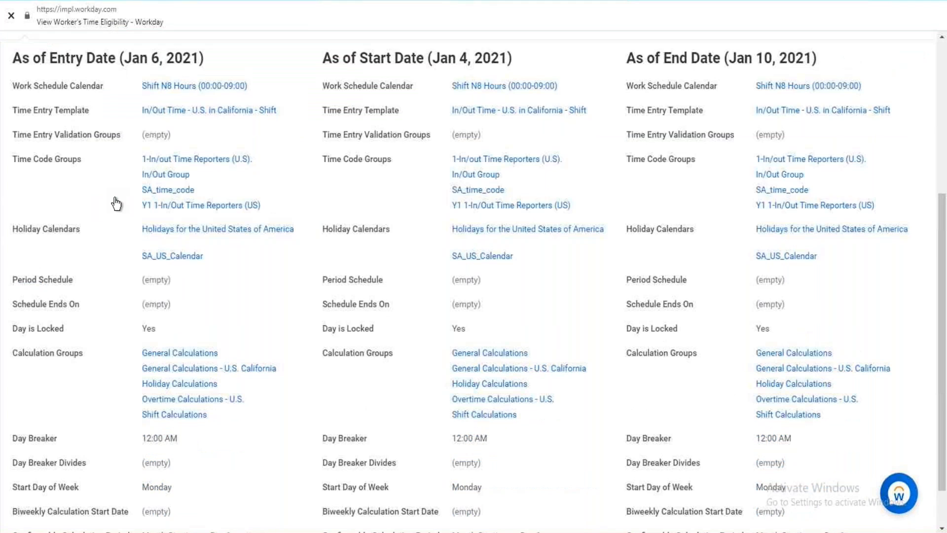
{"action": "scroll", "coordinate": [113, 200], "scroll_direction": "up", "scroll_amount": 5}
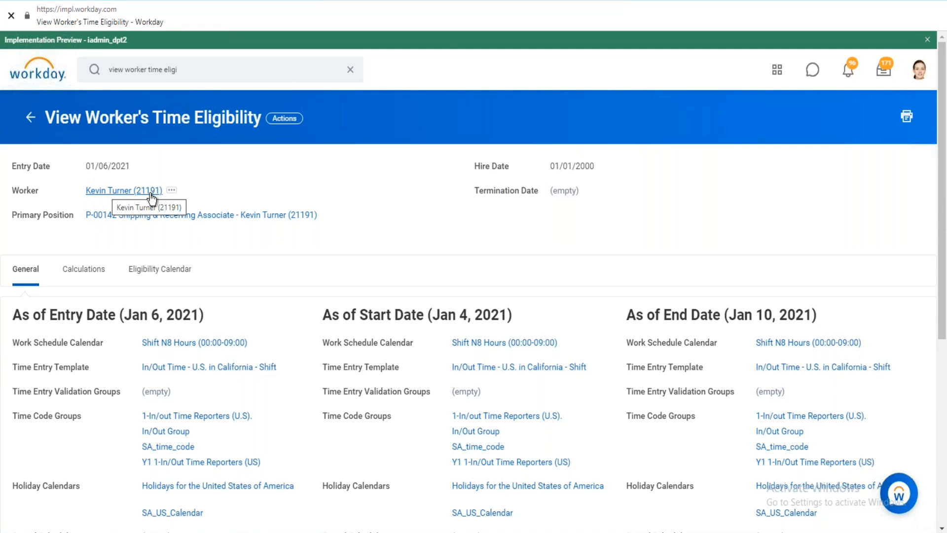
{"action": "scroll", "coordinate": [152, 202], "scroll_direction": "down", "scroll_amount": 4}
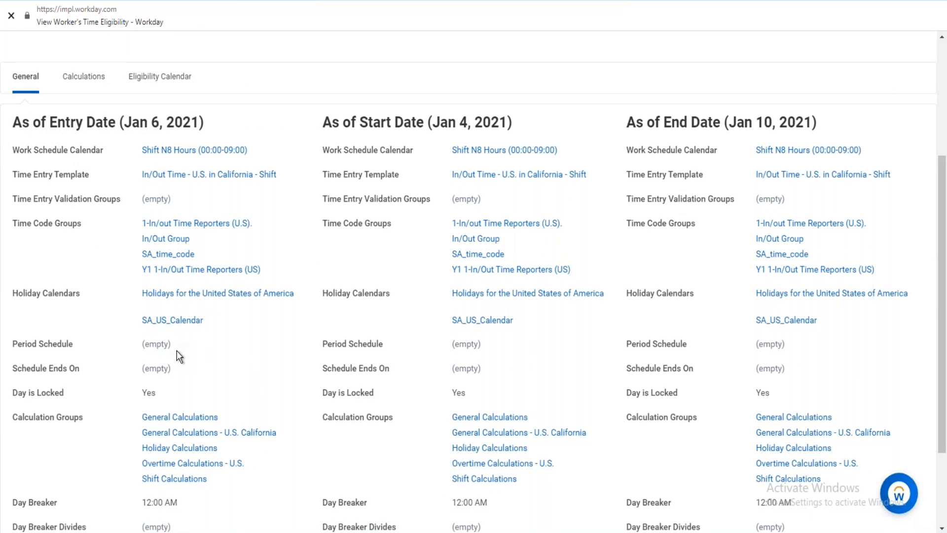
{"action": "scroll", "coordinate": [191, 256], "scroll_direction": "up", "scroll_amount": 4}
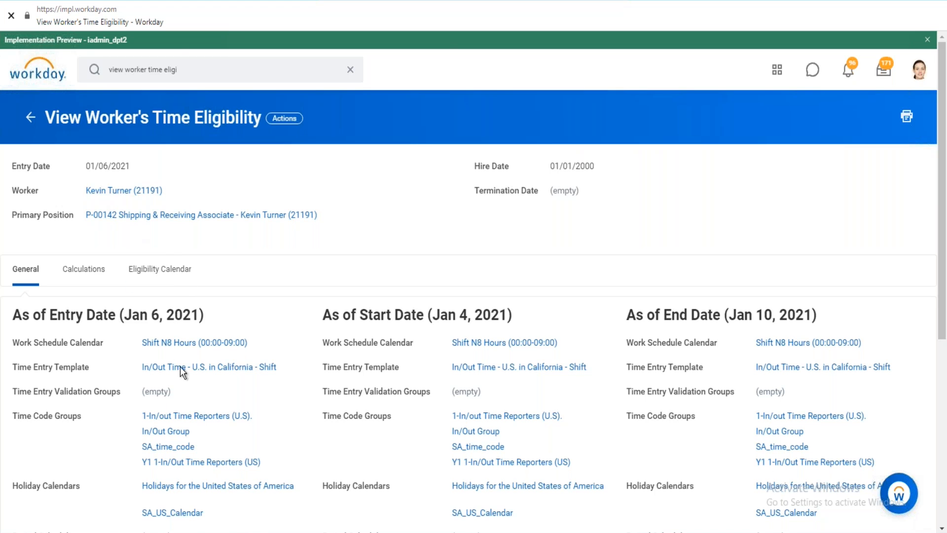
{"action": "scroll", "coordinate": [175, 360], "scroll_direction": "down", "scroll_amount": 1}
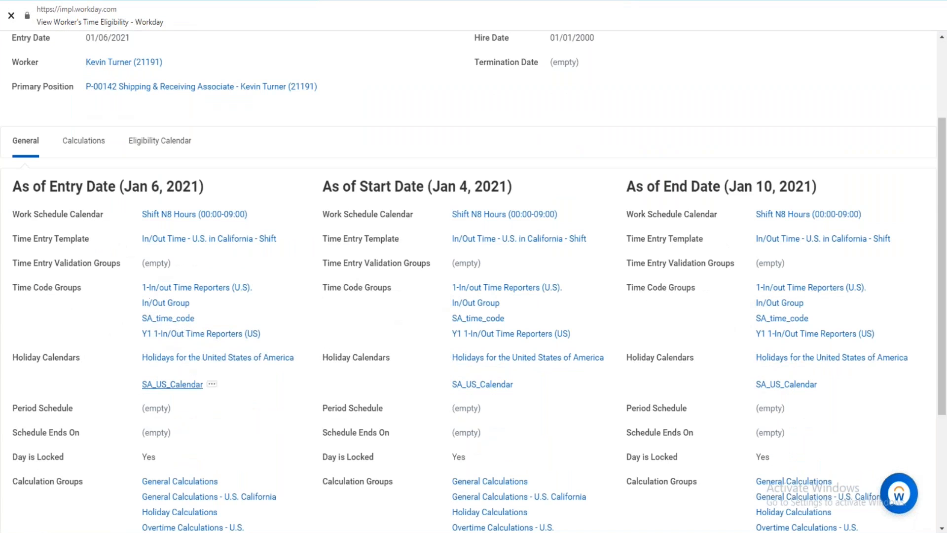
{"action": "scroll", "coordinate": [194, 101], "scroll_direction": "up", "scroll_amount": 1}
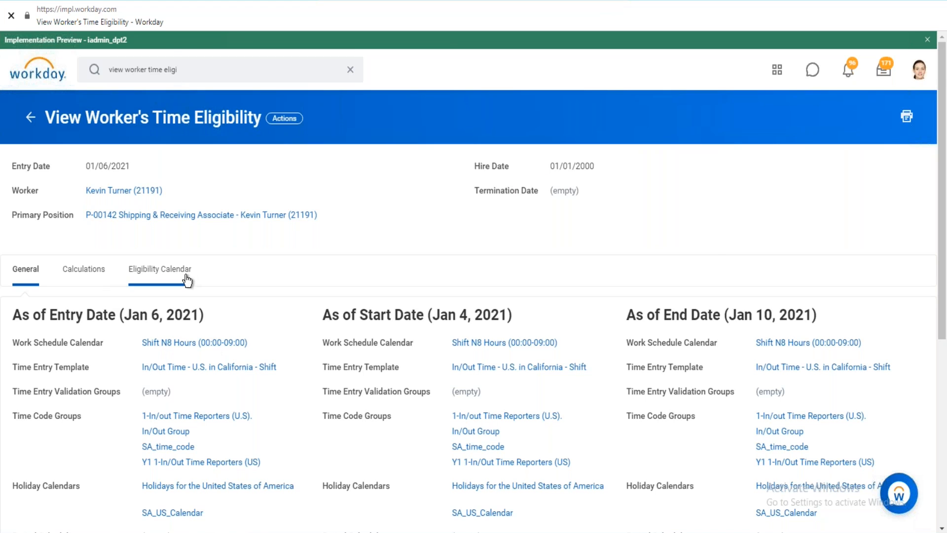
{"action": "scroll", "coordinate": [186, 280], "scroll_direction": "down", "scroll_amount": 1}
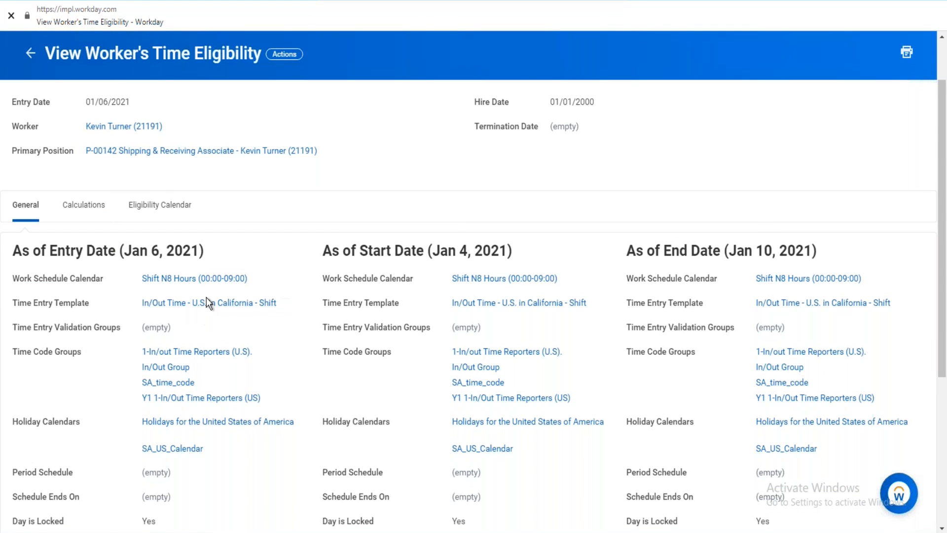
{"action": "scroll", "coordinate": [132, 307], "scroll_direction": "down", "scroll_amount": 3}
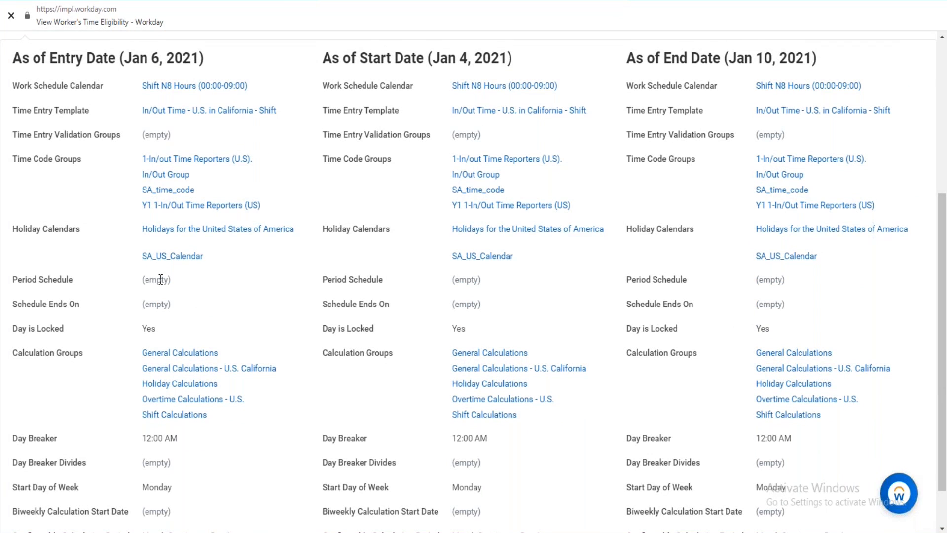
{"action": "scroll", "coordinate": [124, 178], "scroll_direction": "up", "scroll_amount": 5}
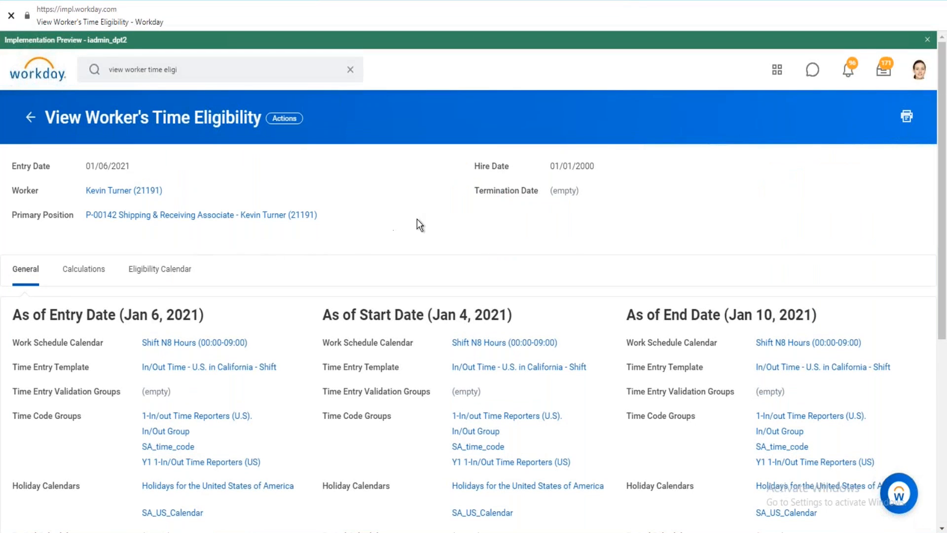
Step: Review the time calculations that apply to the worker, with their calculation groups and time tags
{"action": "left_click", "coordinate": [77, 269]}
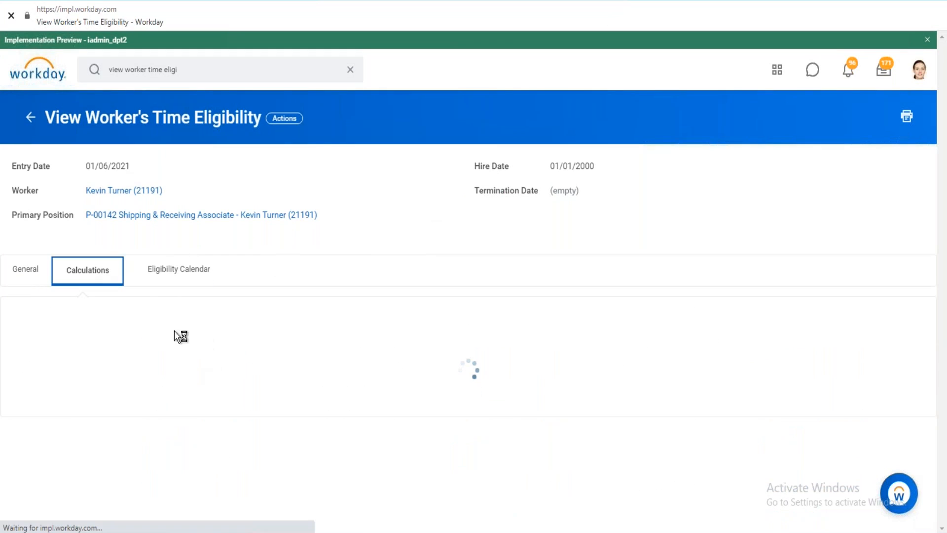
{"action": "scroll", "coordinate": [108, 318], "scroll_direction": "down", "scroll_amount": 3}
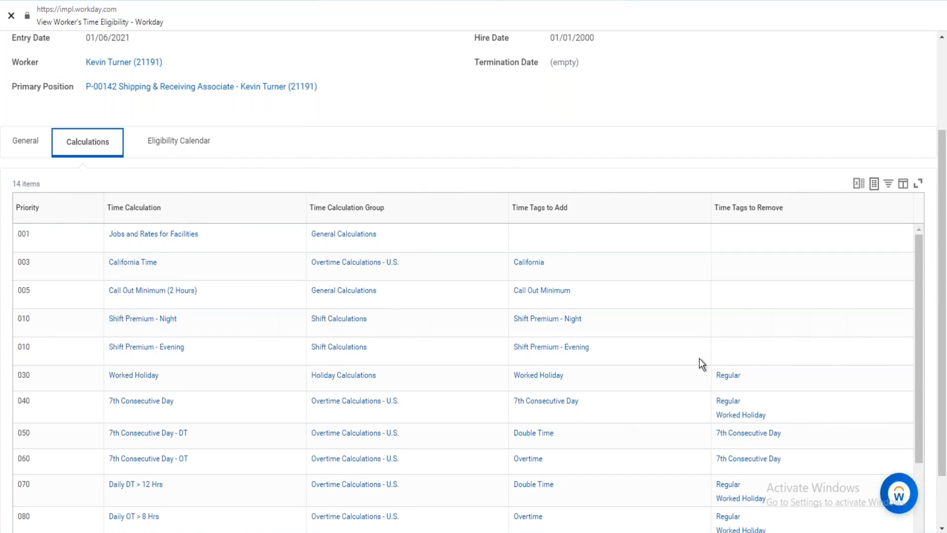
{"action": "left_click", "coordinate": [178, 143]}
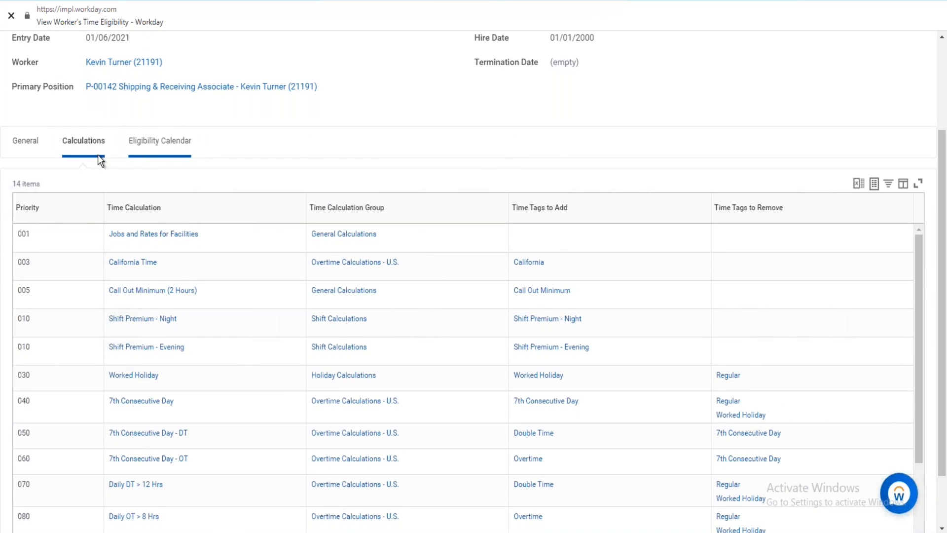
Step: Return to the worker's general eligibility details and recheck the Period Schedule and Schedule Ends On values
{"action": "left_click", "coordinate": [19, 265]}
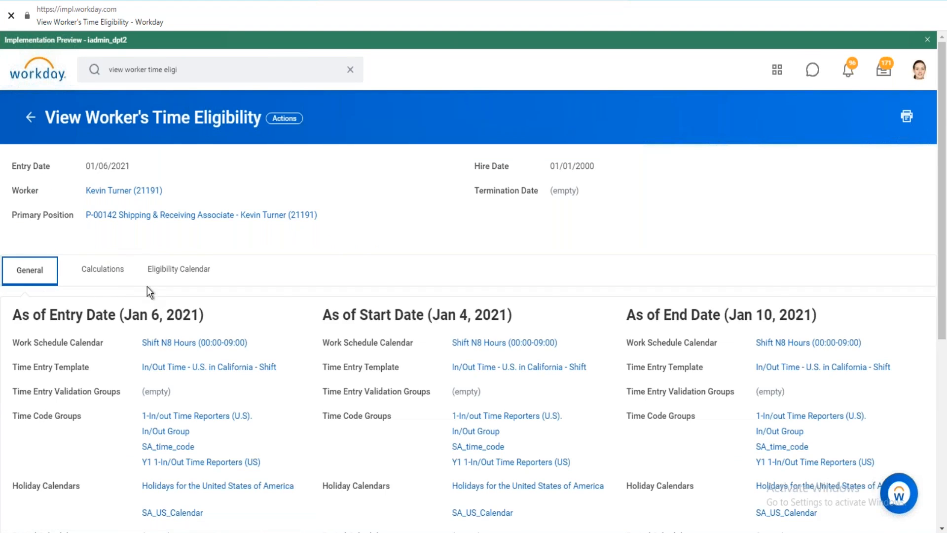
{"action": "scroll", "coordinate": [147, 286], "scroll_direction": "down", "scroll_amount": 3}
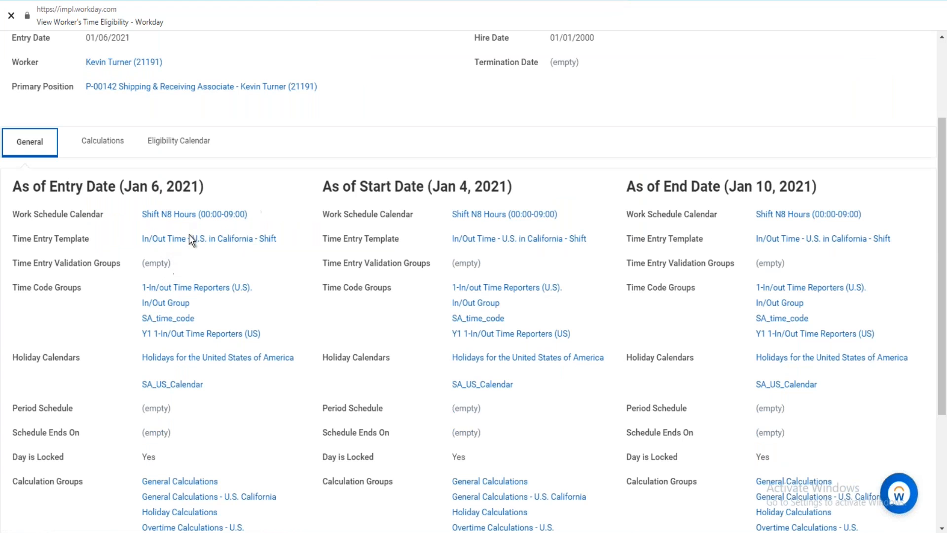
{"action": "scroll", "coordinate": [197, 175], "scroll_direction": "up", "scroll_amount": 3}
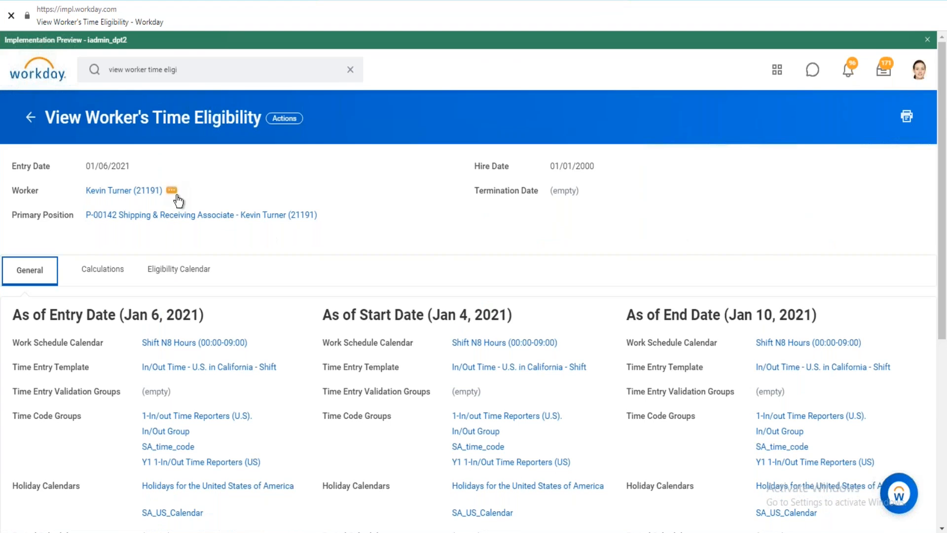
{"action": "scroll", "coordinate": [175, 199], "scroll_direction": "down", "scroll_amount": 2}
{"action": "scroll", "coordinate": [174, 199], "scroll_direction": "down", "scroll_amount": 3}
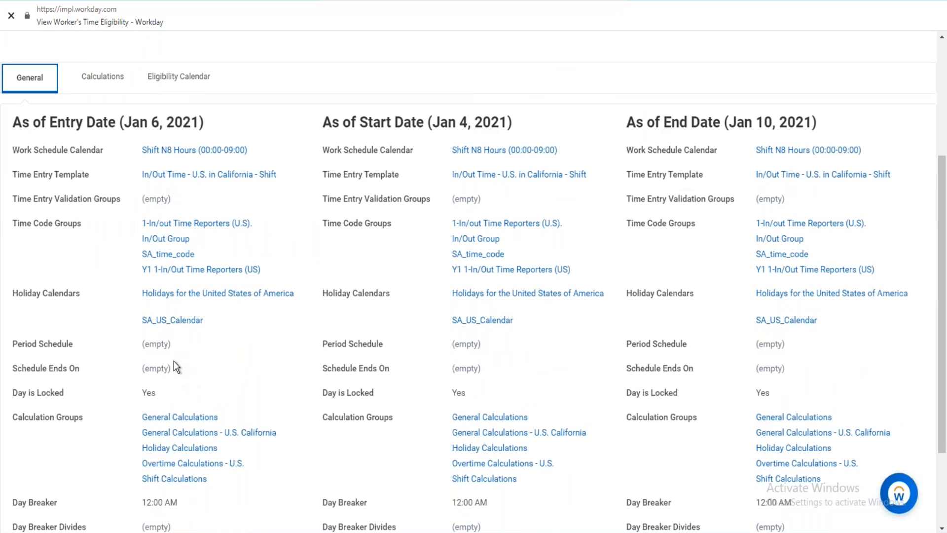
{"action": "scroll", "coordinate": [112, 190], "scroll_direction": "up", "scroll_amount": 5}
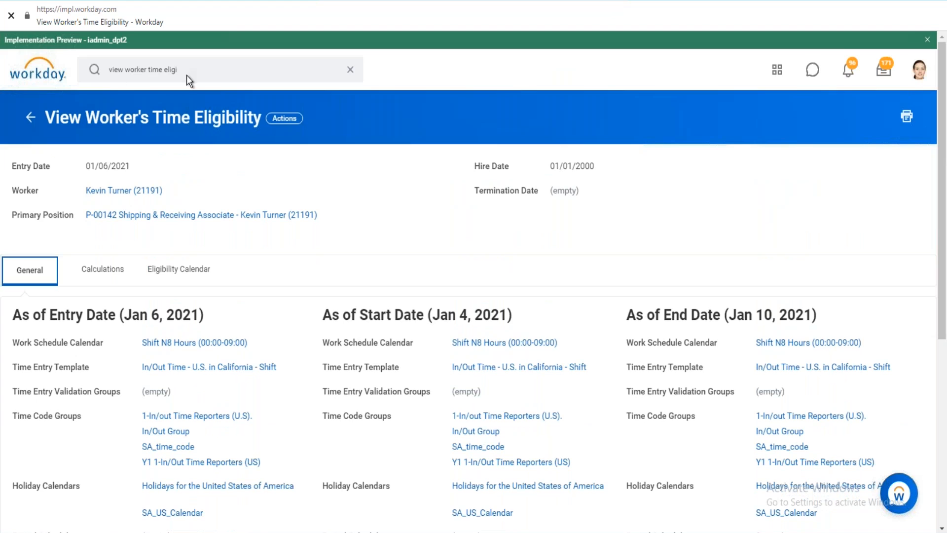
Step: Open the In/Out Time - U.S. in California - Shift template from the entry date details and view its eligibility rule's conditions
{"action": "left_click_drag", "start_coordinate": [186, 75], "coordinate": [113, 68]}
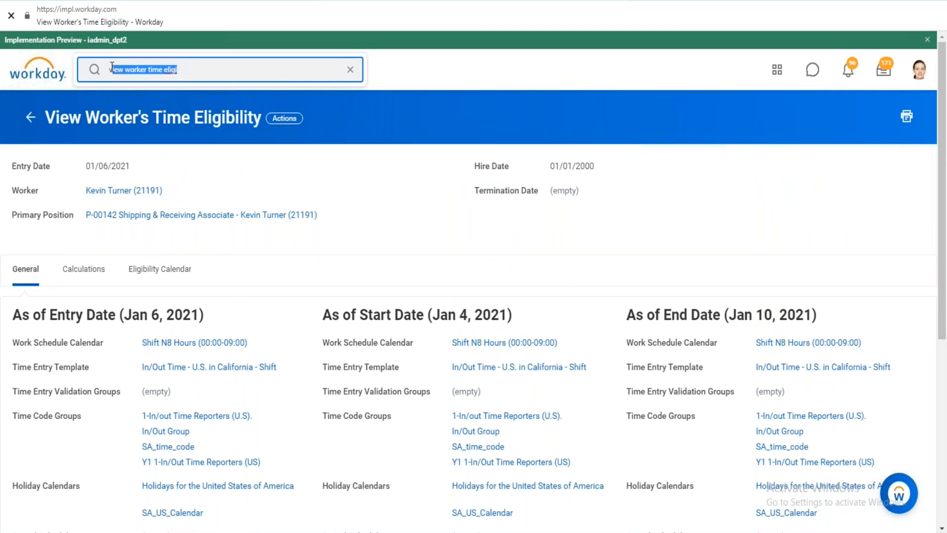
{"action": "left_click", "coordinate": [232, 367]}
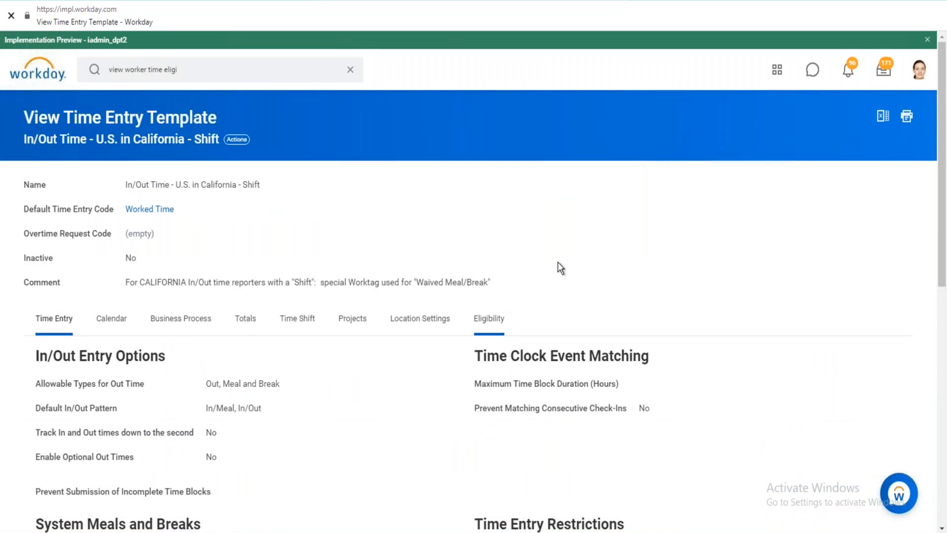
{"action": "left_click", "coordinate": [247, 358]}
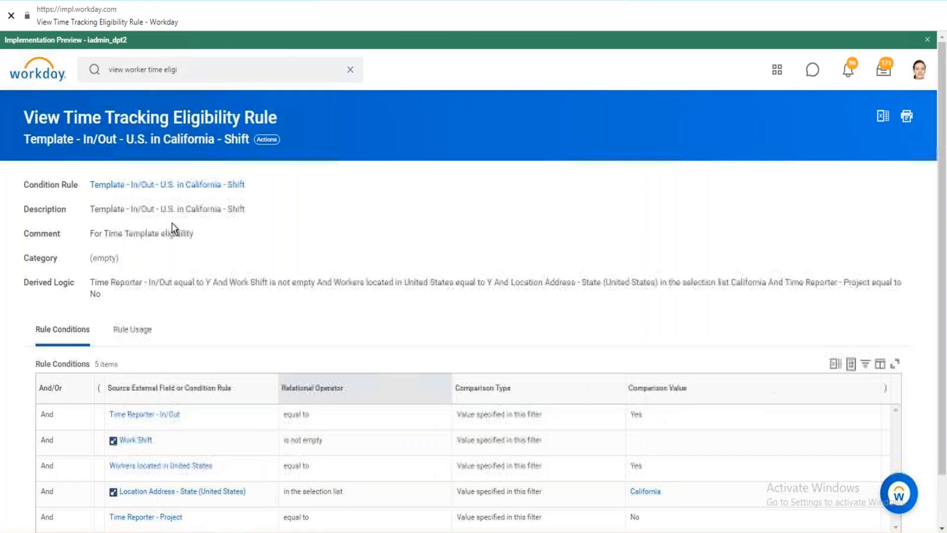
{"action": "right_click", "coordinate": [168, 144]}
{"action": "left_click", "coordinate": [196, 192]}
{"action": "left_click", "coordinate": [179, 85]}
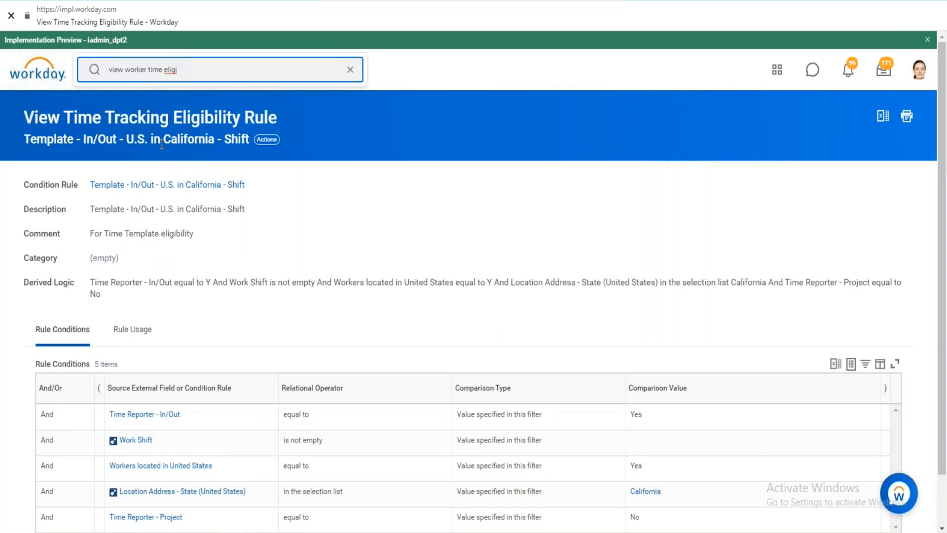
{"action": "scroll", "coordinate": [222, 298], "scroll_direction": "down", "scroll_amount": 1}
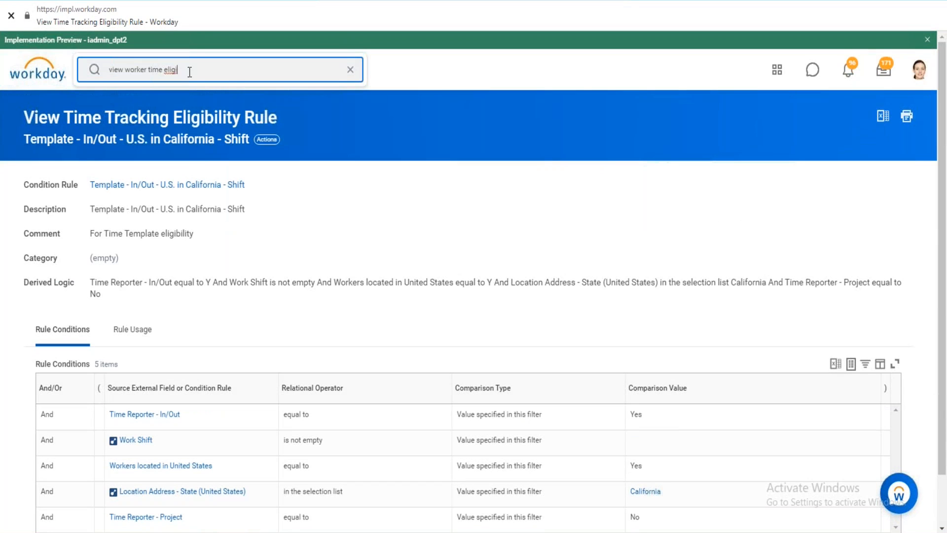
Step: Search for "view period schedule" and open the View Period Schedule report
{"action": "left_click_drag", "start_coordinate": [189, 72], "coordinate": [101, 85]}
{"action": "key", "text": "BackSpace"}
{"action": "type", "text": "Voi"}
{"action": "key", "text": "BackSpace"}
{"action": "key", "text": "BackSpace"}
{"action": "type", "text": "view period schedule"}
{"action": "key", "text": "Return"}
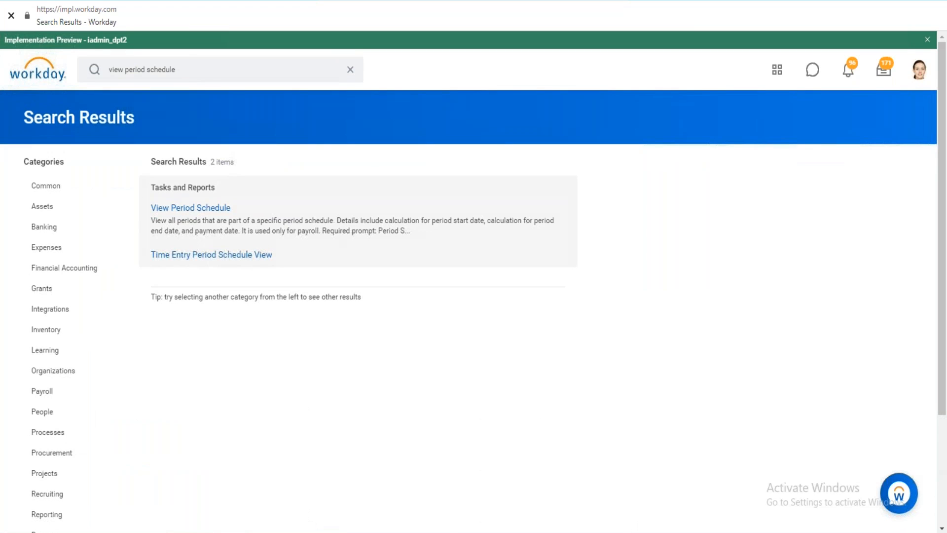
{"action": "left_click", "coordinate": [196, 204]}
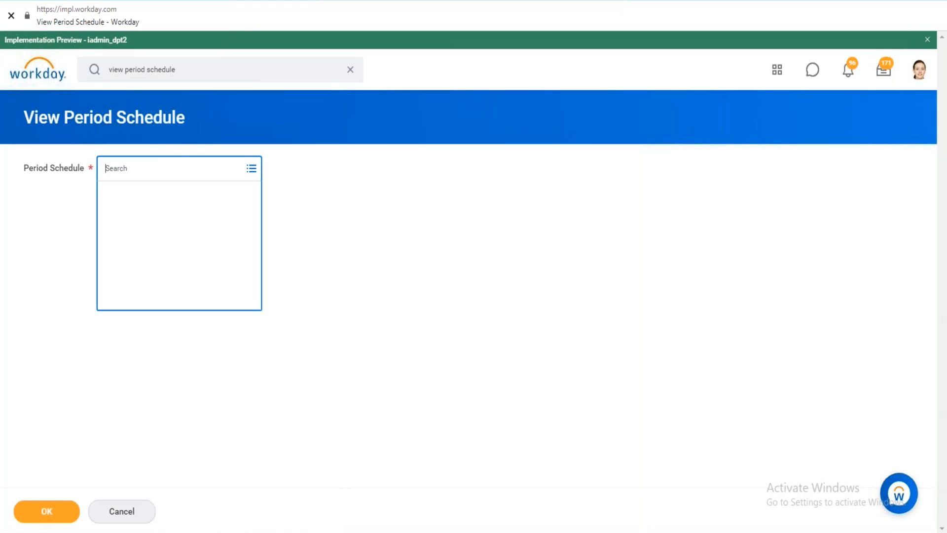
Step: Choose the 9 1_Monthly period schedule from the full list and display its details
{"action": "left_click", "coordinate": [200, 197]}
{"action": "left_click_drag", "start_coordinate": [256, 251], "coordinate": [255, 262]}
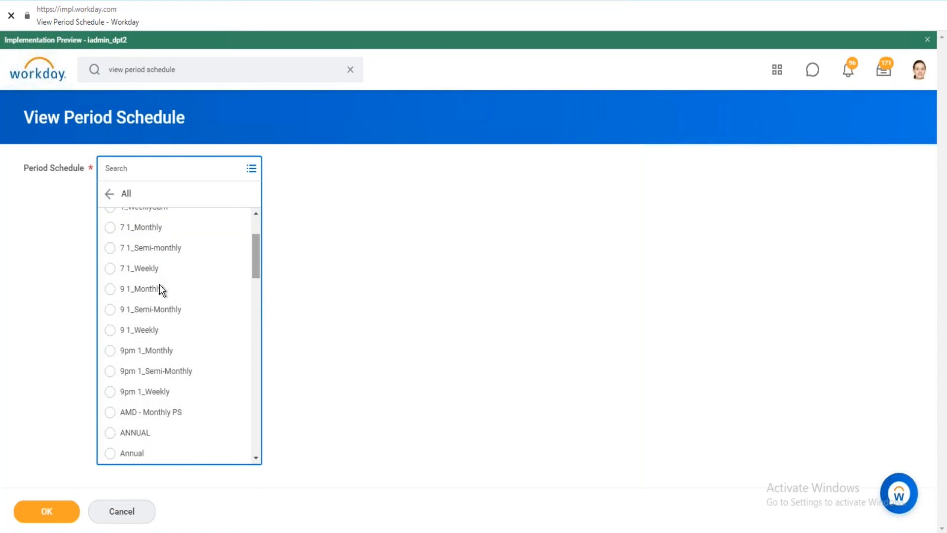
{"action": "left_click", "coordinate": [143, 288]}
{"action": "key", "text": "Return"}
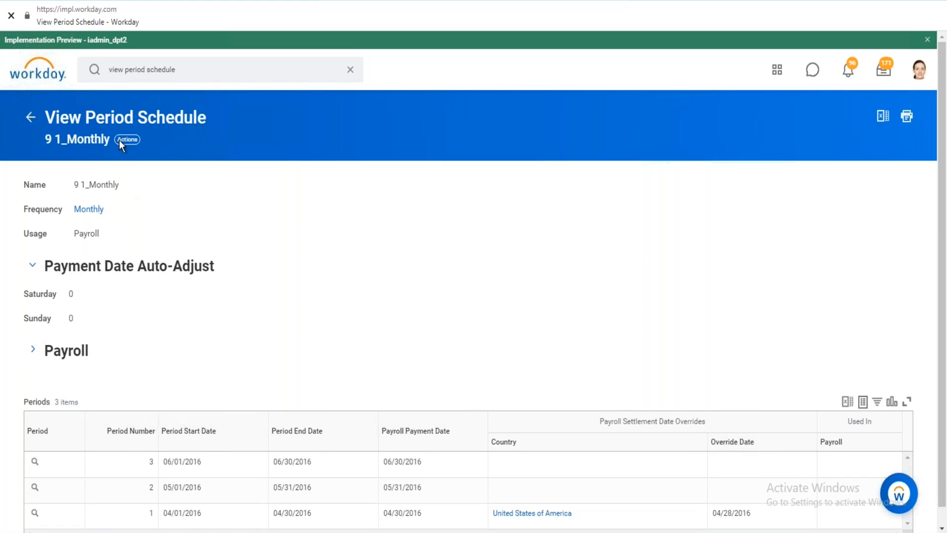
Step: Search the period schedules for "month", choose Monthly PS - 2020 - 2022 and display its details
{"action": "left_click", "coordinate": [30, 117]}
{"action": "left_click", "coordinate": [210, 178]}
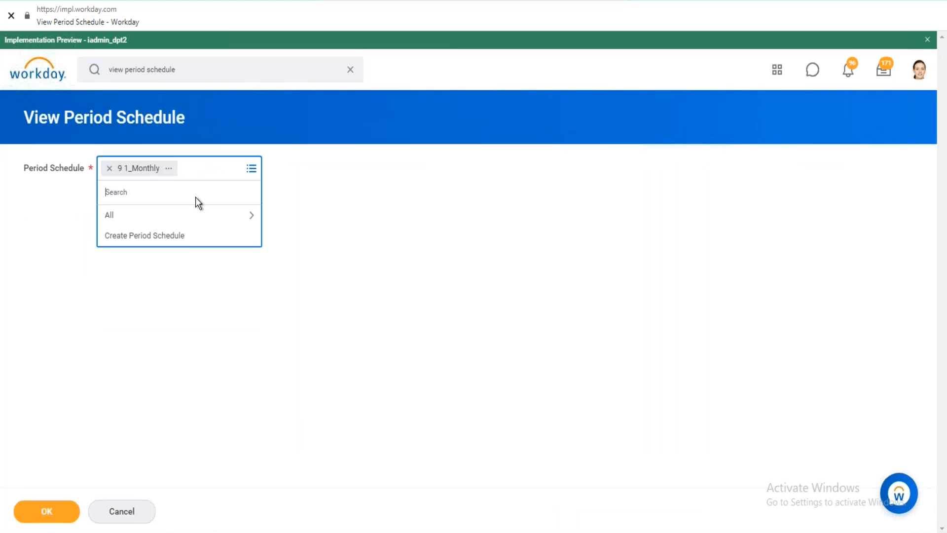
{"action": "type", "text": "month"}
{"action": "key", "text": "Return"}
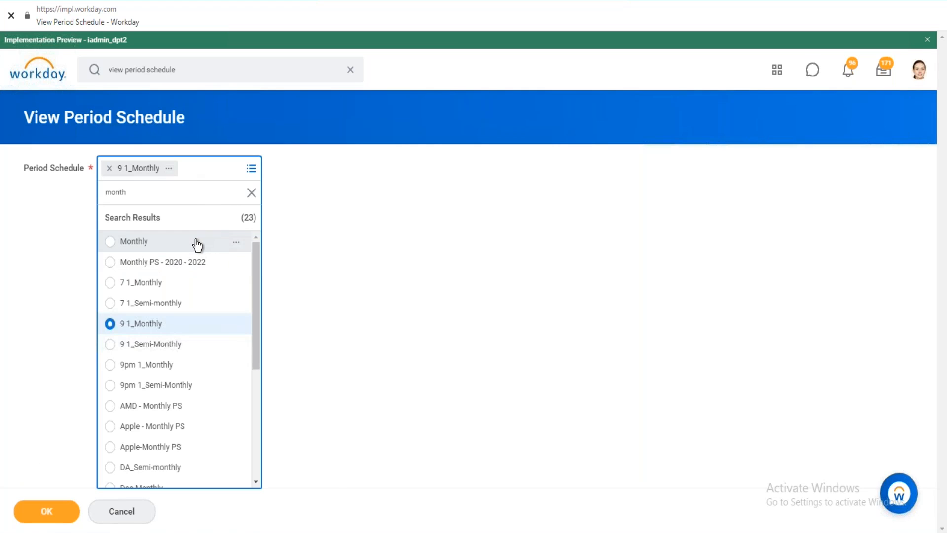
{"action": "left_click", "coordinate": [174, 264]}
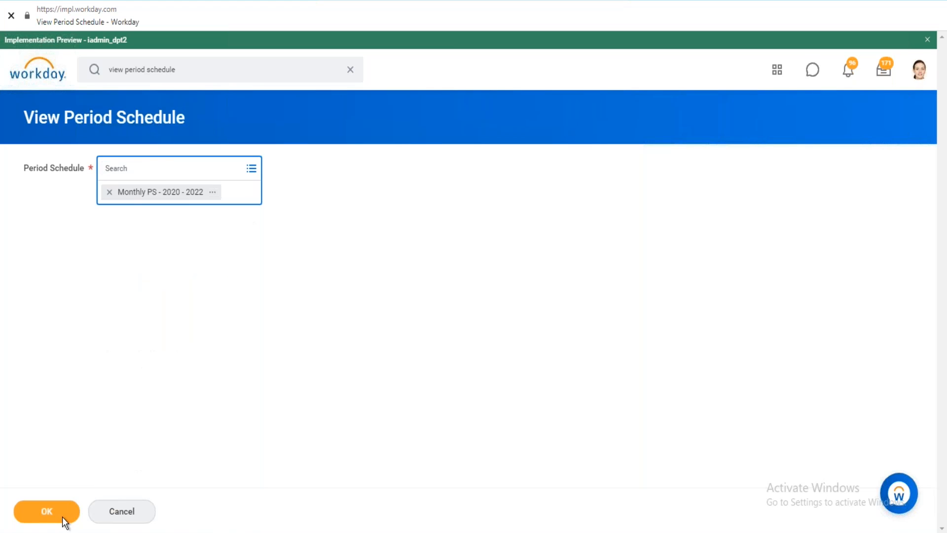
{"action": "left_click", "coordinate": [62, 516]}
{"action": "right_click", "coordinate": [214, 170]}
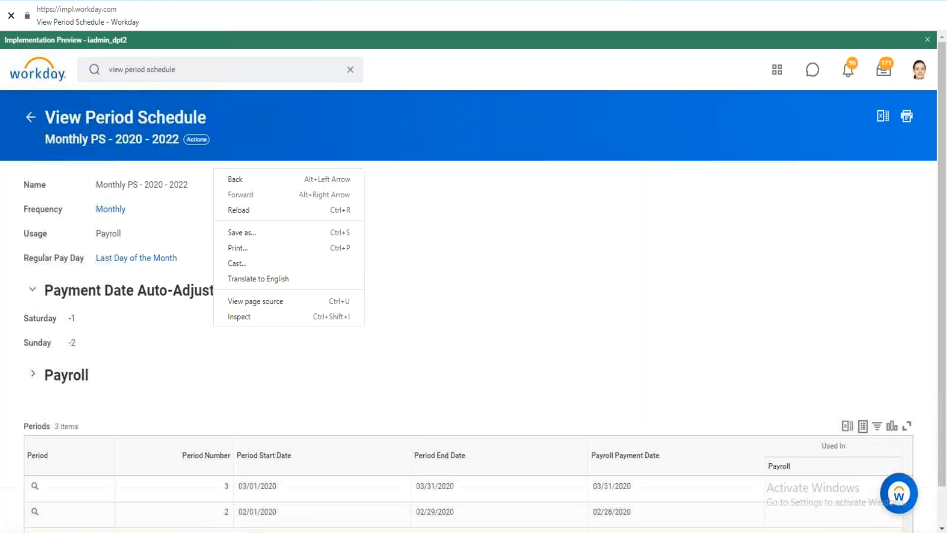
{"action": "left_click", "coordinate": [195, 145]}
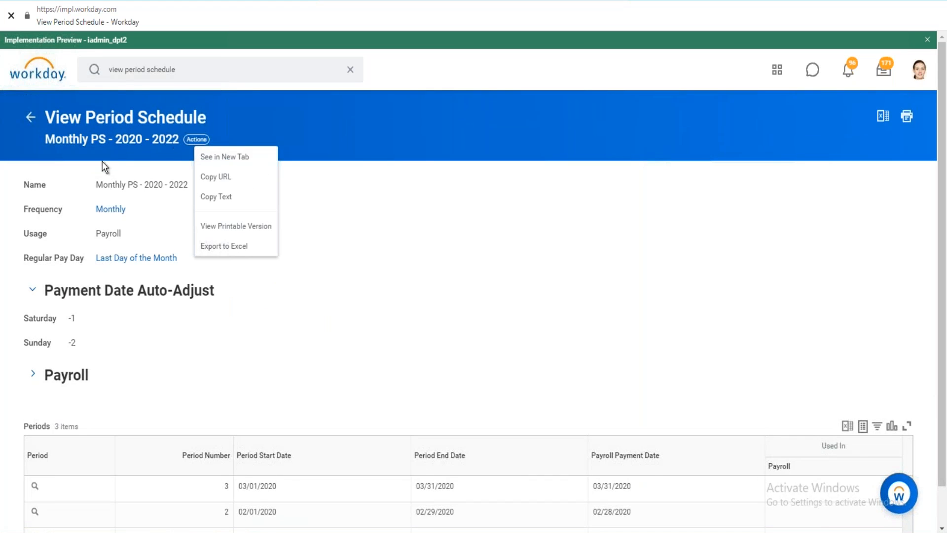
Step: Return to the schedule selection, search for "month", and display the details of the Monthly period schedule
{"action": "left_click", "coordinate": [30, 119]}
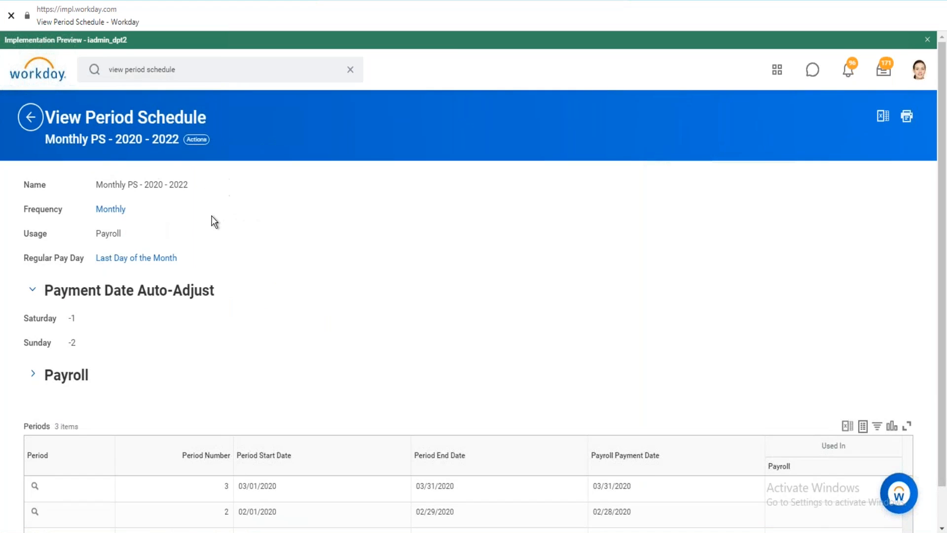
{"action": "left_click", "coordinate": [236, 178]}
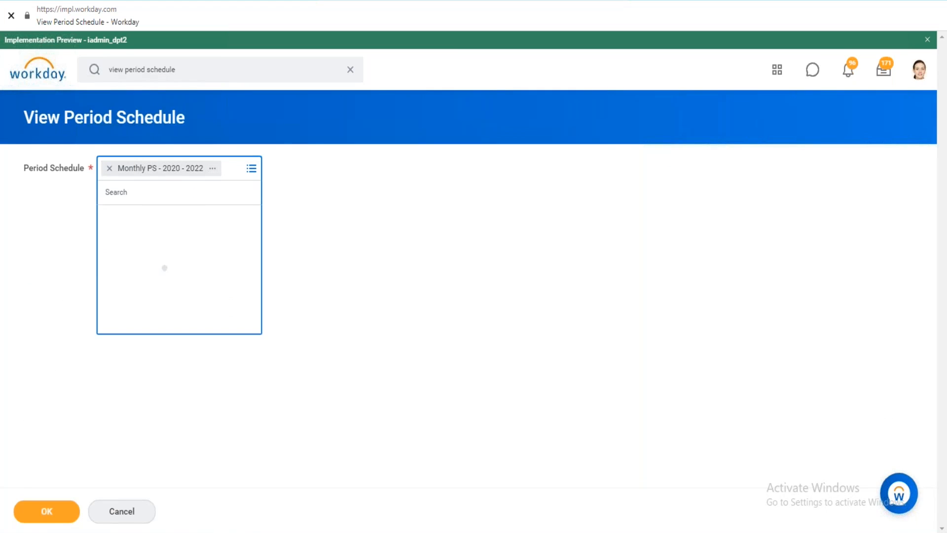
{"action": "type", "text": "month"}
{"action": "key", "text": "Return"}
{"action": "left_click", "coordinate": [193, 239]}
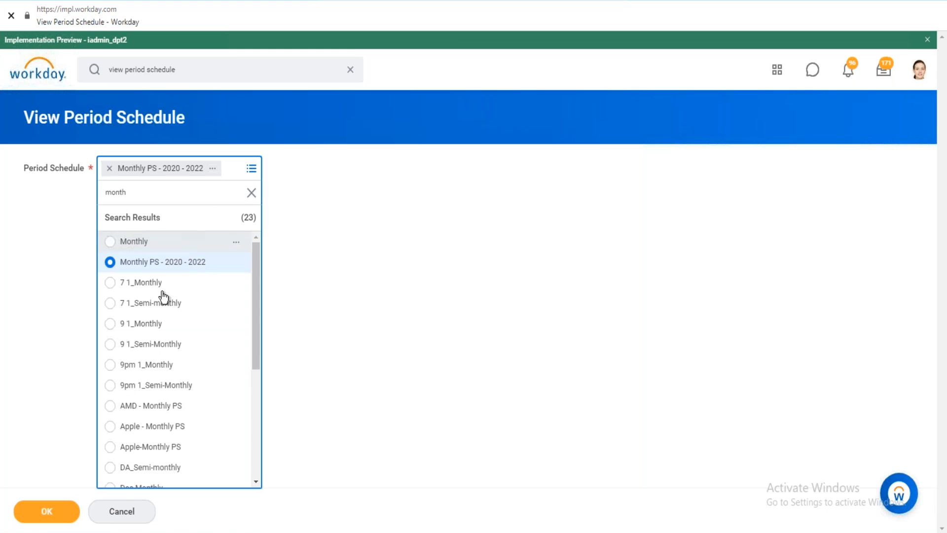
{"action": "left_click", "coordinate": [46, 511]}
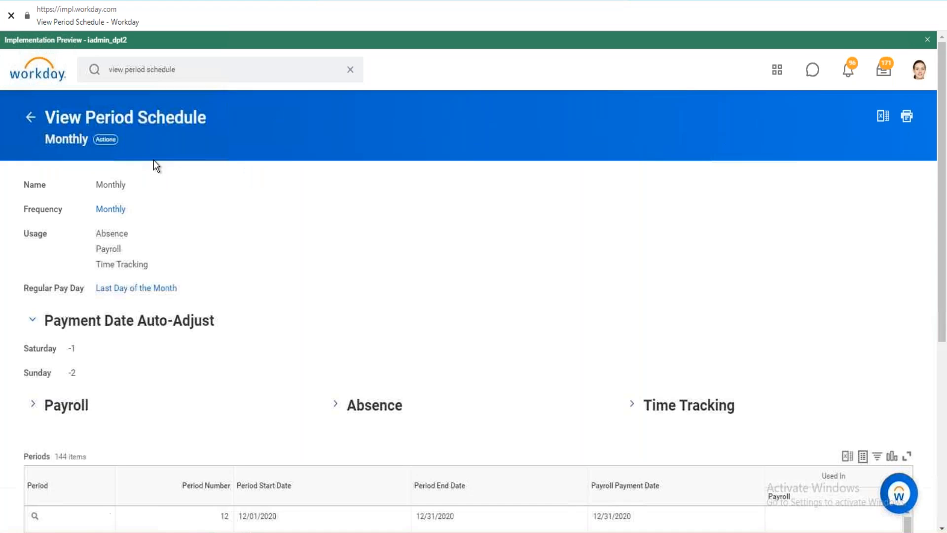
Step: Open the Monthly period schedule for editing and expand its Time Tracking section to view the worker eligibility rule
{"action": "left_click", "coordinate": [112, 139]}
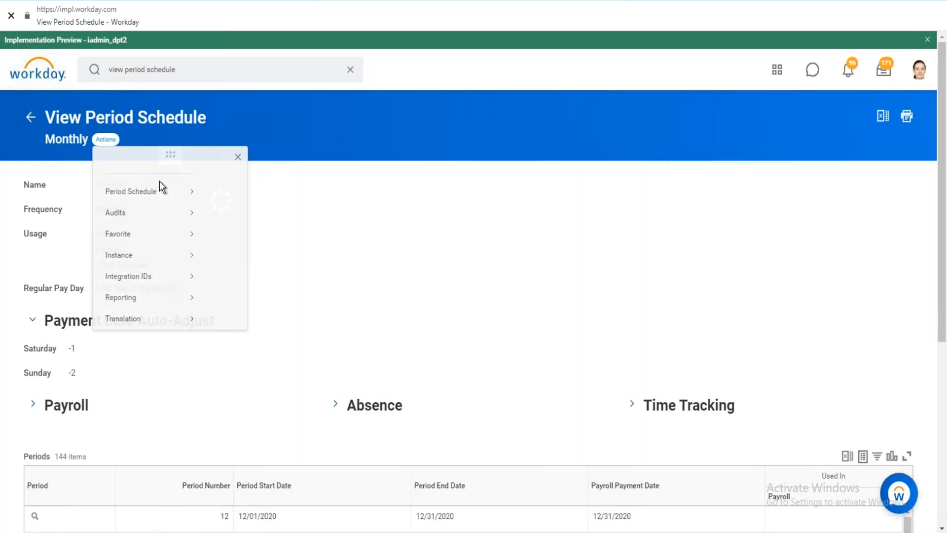
{"action": "mouse_move", "coordinate": [162, 199]}
{"action": "left_click", "coordinate": [221, 209]}
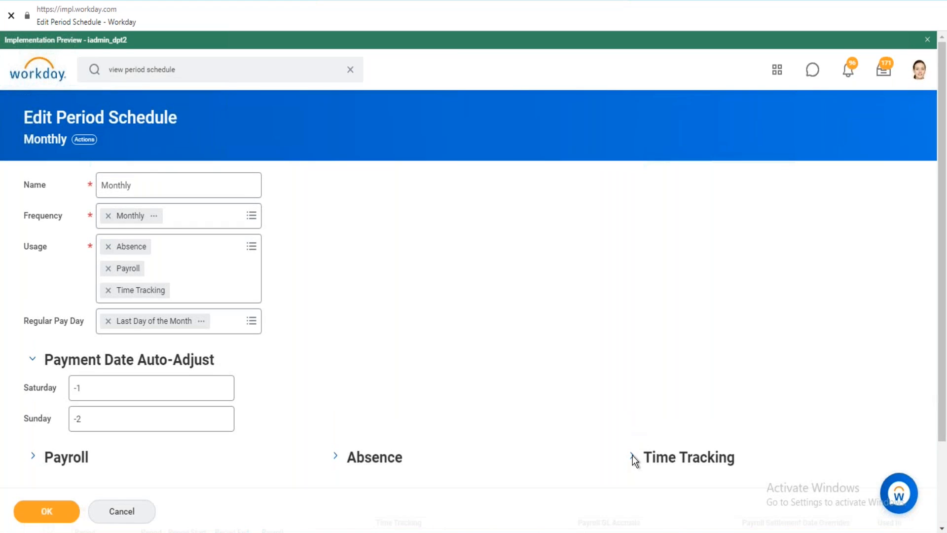
{"action": "left_click", "coordinate": [632, 455]}
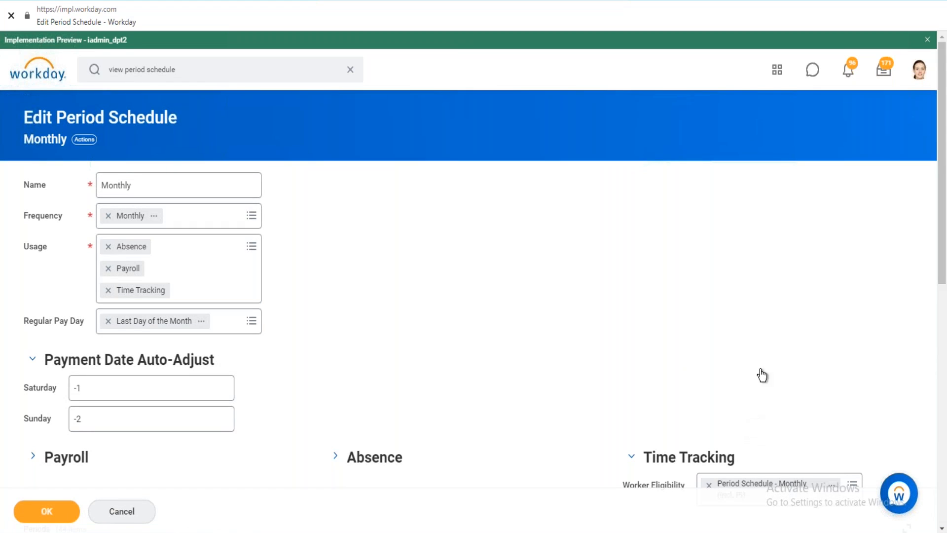
{"action": "scroll", "coordinate": [931, 283], "scroll_direction": "down", "scroll_amount": 5}
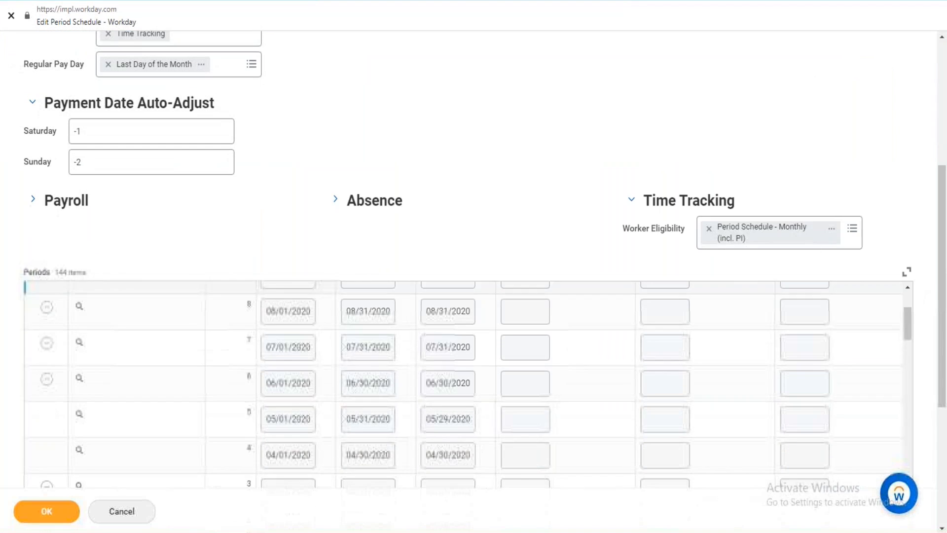
Step: Open the Period Schedule - Monthly (incl. PI) eligibility rule in a new tab and start editing it
{"action": "right_click", "coordinate": [839, 252]}
{"action": "left_click", "coordinate": [838, 250]}
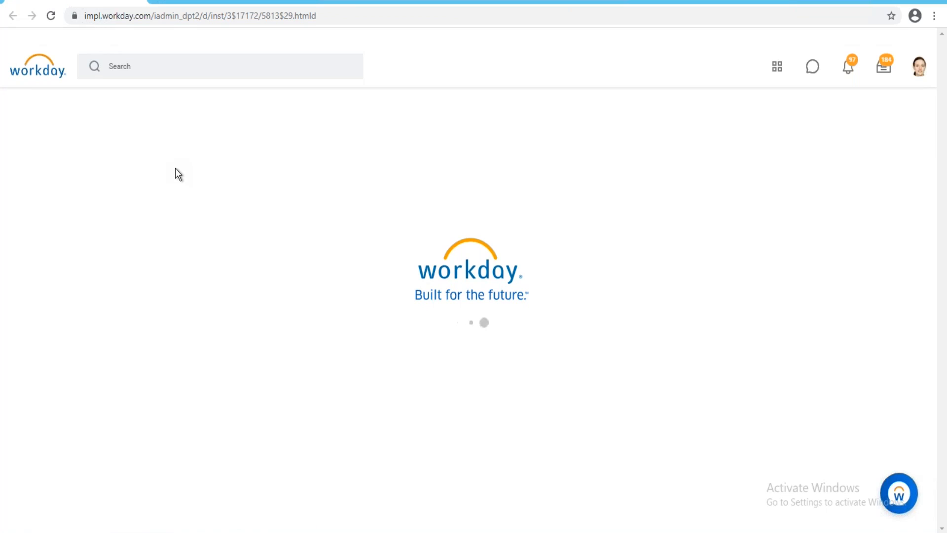
{"action": "left_click", "coordinate": [237, 135]}
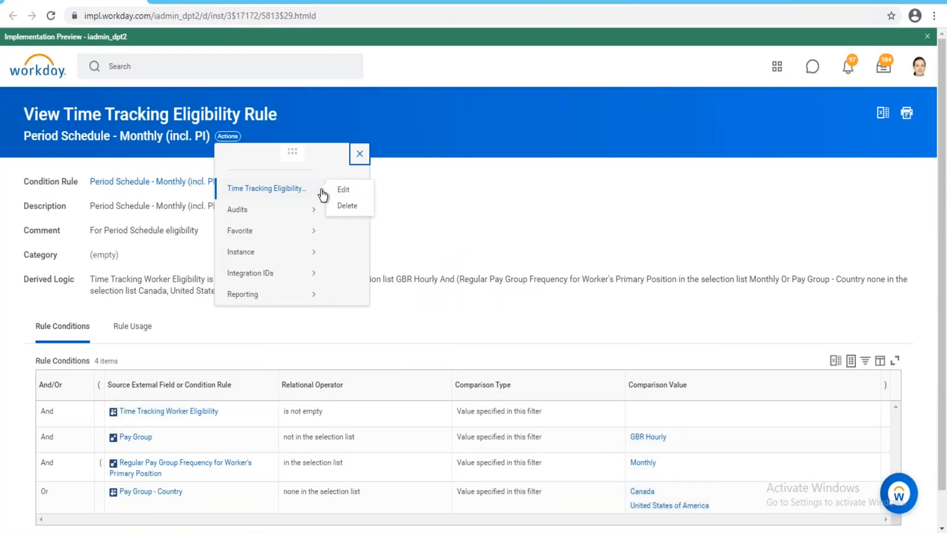
{"action": "left_click", "coordinate": [343, 189]}
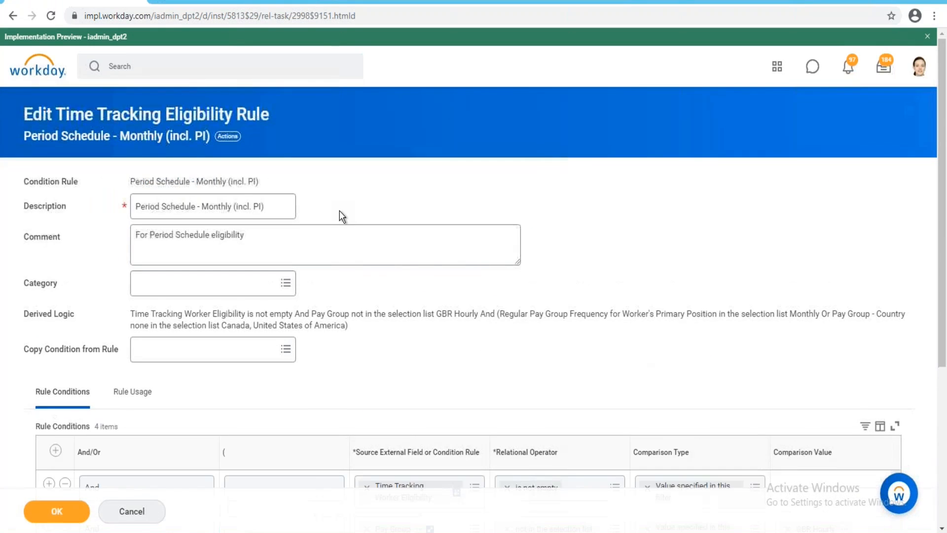
Step: Copy the conditions from the rule Template - In/Out - U.S. in California - Shift into the Monthly eligibility rule
{"action": "scroll", "coordinate": [339, 211], "scroll_direction": "down", "scroll_amount": 5}
{"action": "left_click", "coordinate": [292, 251]}
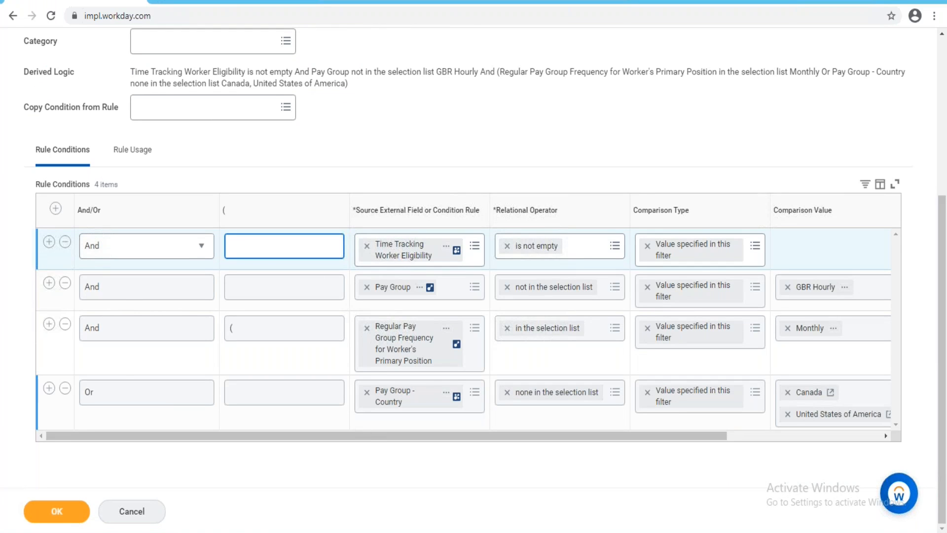
{"action": "left_click_drag", "start_coordinate": [390, 438], "coordinate": [254, 425]}
{"action": "left_click", "coordinate": [241, 115]}
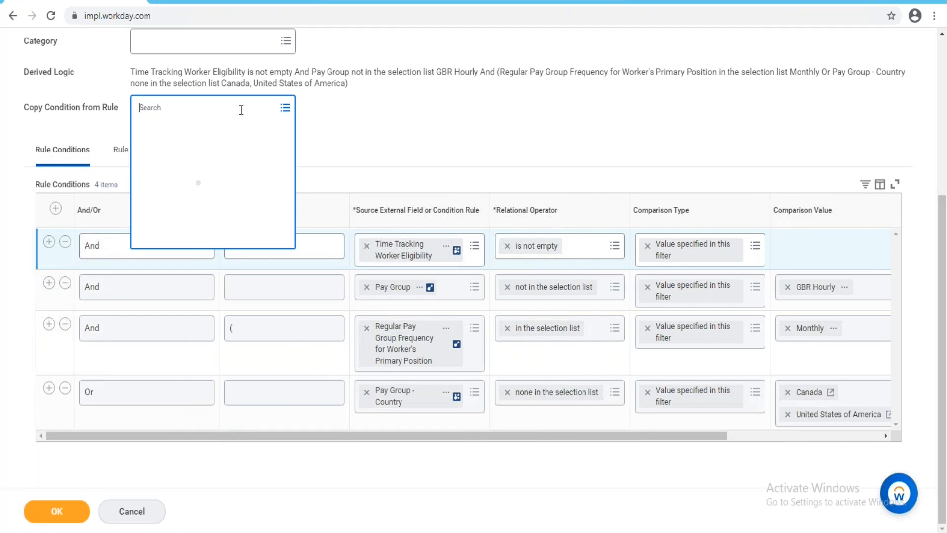
{"action": "type", "text": "Template - In/Out - U.S. in California - Shift"}
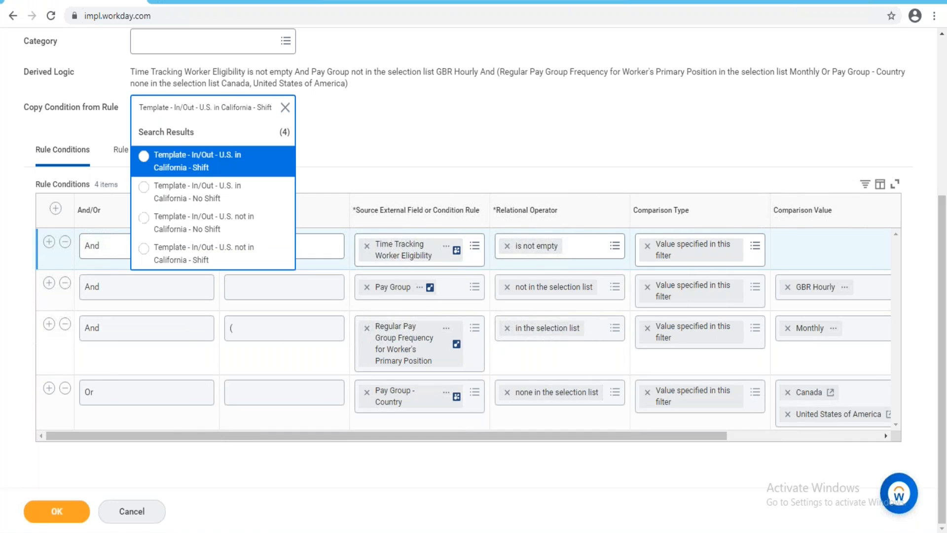
{"action": "key", "text": "Return"}
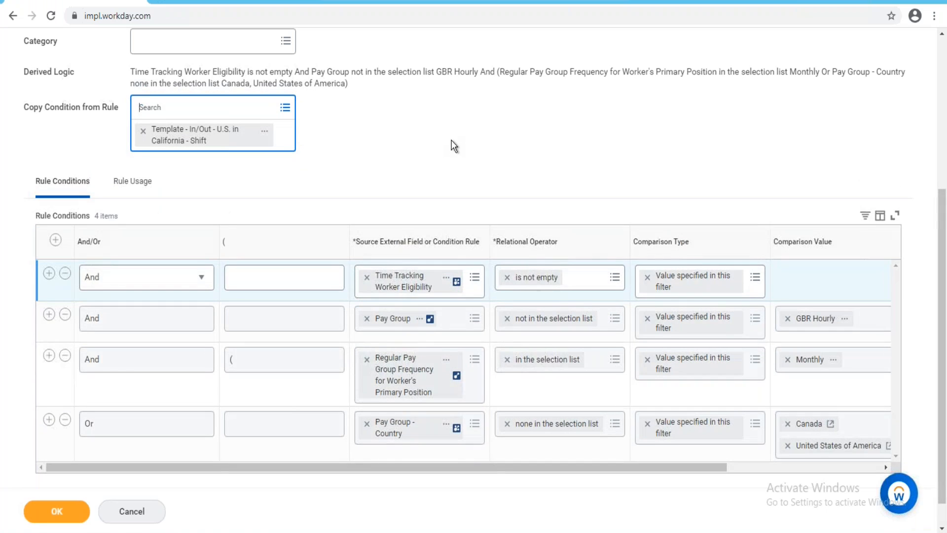
{"action": "left_click", "coordinate": [433, 383]}
{"action": "scroll", "coordinate": [421, 338], "scroll_direction": "up", "scroll_amount": 6}
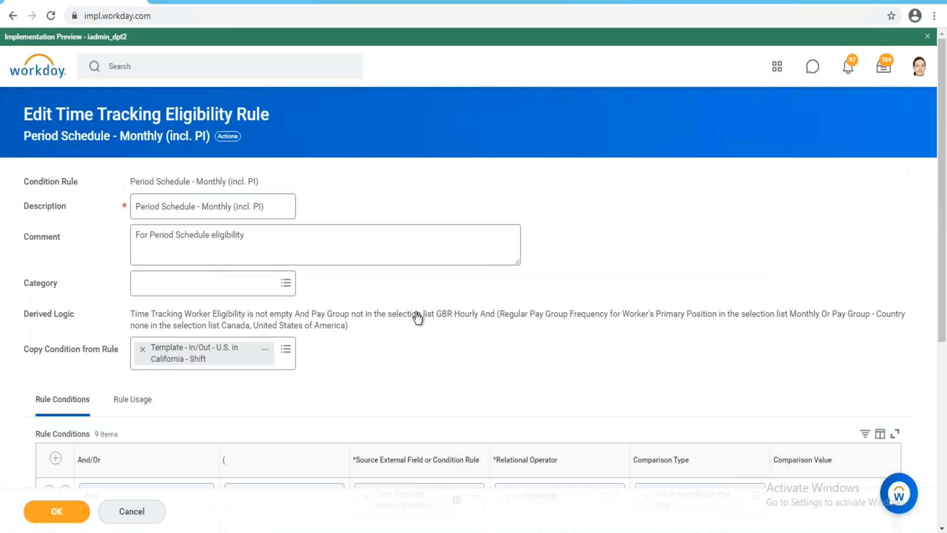
Step: Try joining the Time Reporter - Project condition with Or and an opening parenthesis
{"action": "scroll", "coordinate": [419, 313], "scroll_direction": "down", "scroll_amount": 6}
{"action": "scroll", "coordinate": [410, 372], "scroll_direction": "up", "scroll_amount": 2}
{"action": "scroll", "coordinate": [442, 408], "scroll_direction": "down", "scroll_amount": 2}
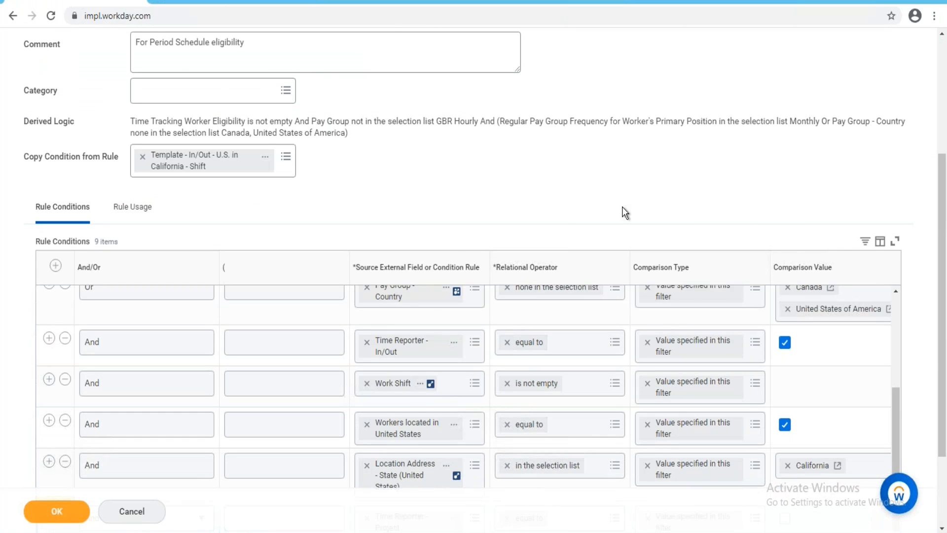
{"action": "scroll", "coordinate": [623, 212], "scroll_direction": "down", "scroll_amount": 3}
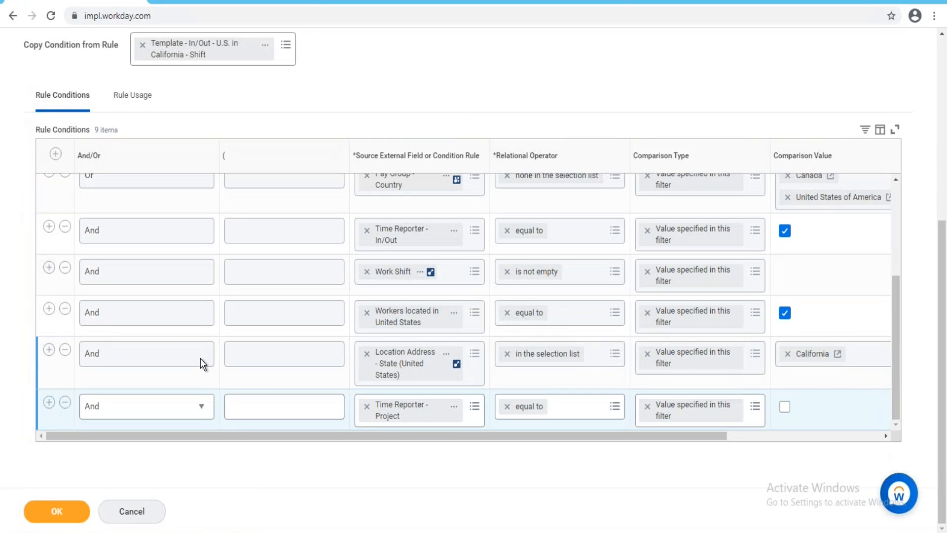
{"action": "left_click", "coordinate": [148, 406]}
{"action": "left_click", "coordinate": [134, 470]}
{"action": "left_click", "coordinate": [253, 414]}
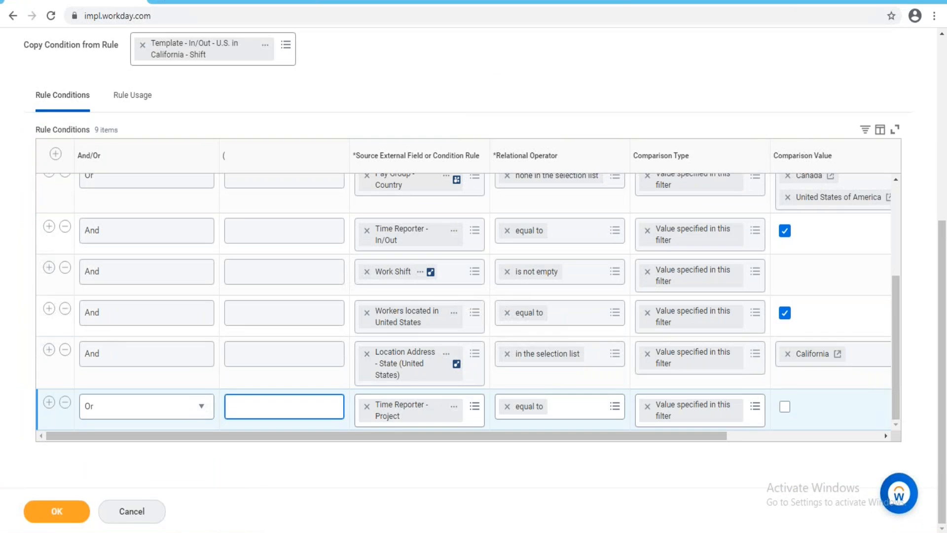
{"action": "type", "text": "("}
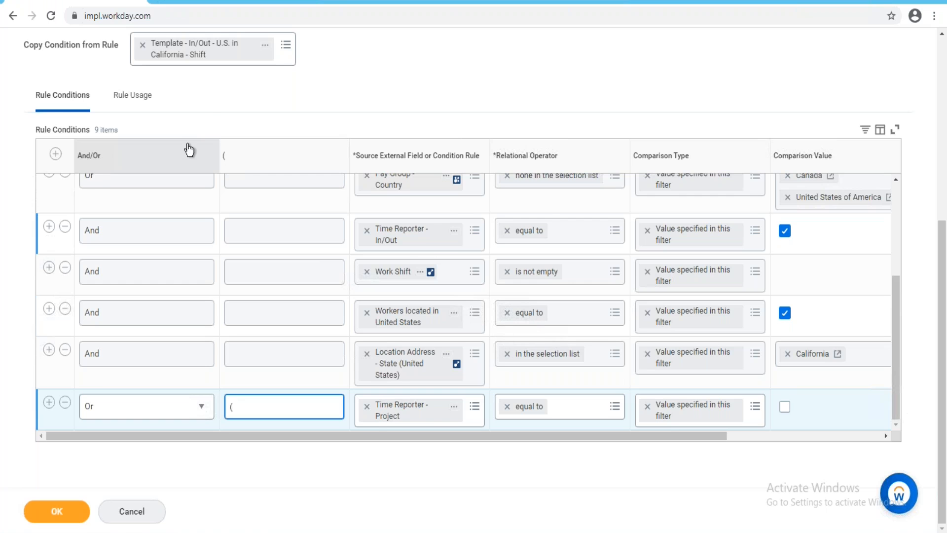
Step: Examine the derived logic and the full list of rule conditions, comparing the original rows with the copied ones
{"action": "scroll", "coordinate": [189, 150], "scroll_direction": "up", "scroll_amount": 3}
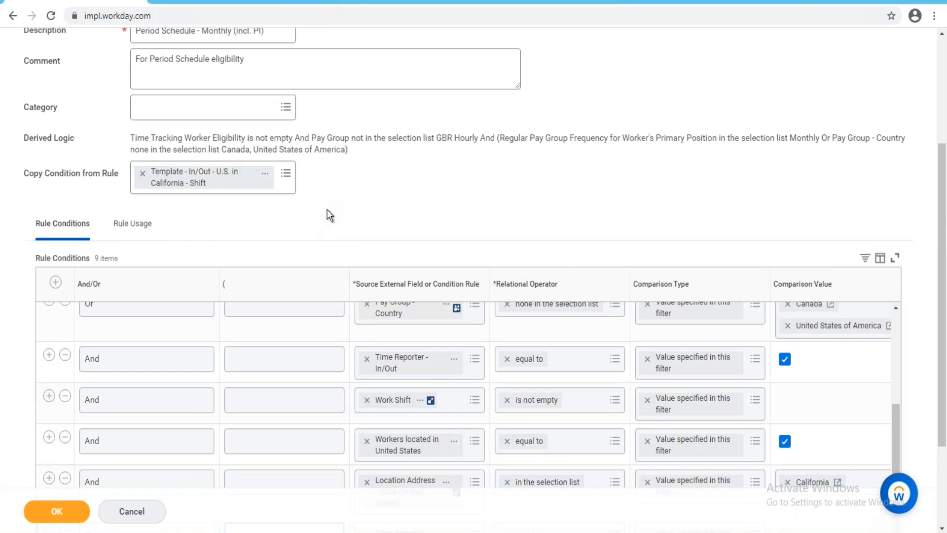
{"action": "scroll", "coordinate": [327, 210], "scroll_direction": "down", "scroll_amount": 3}
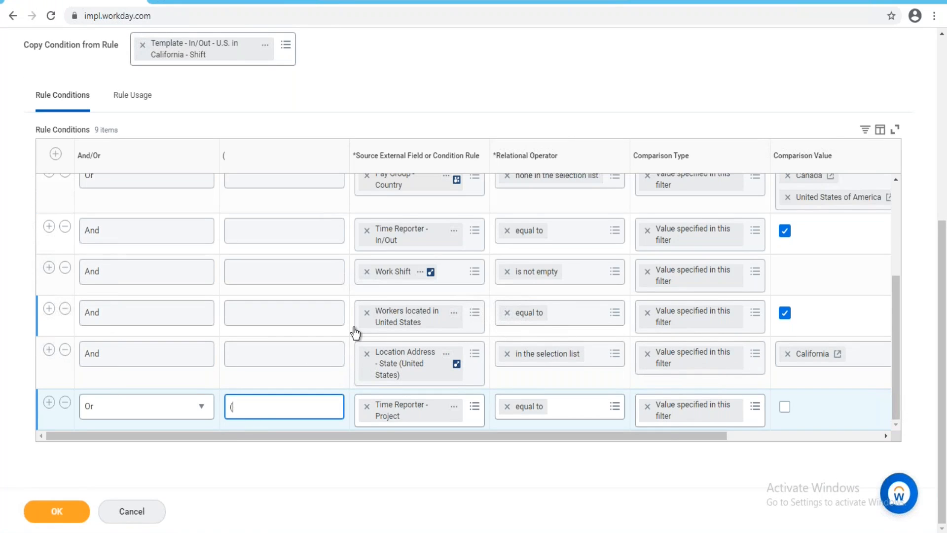
{"action": "scroll", "coordinate": [355, 333], "scroll_direction": "up", "scroll_amount": 3}
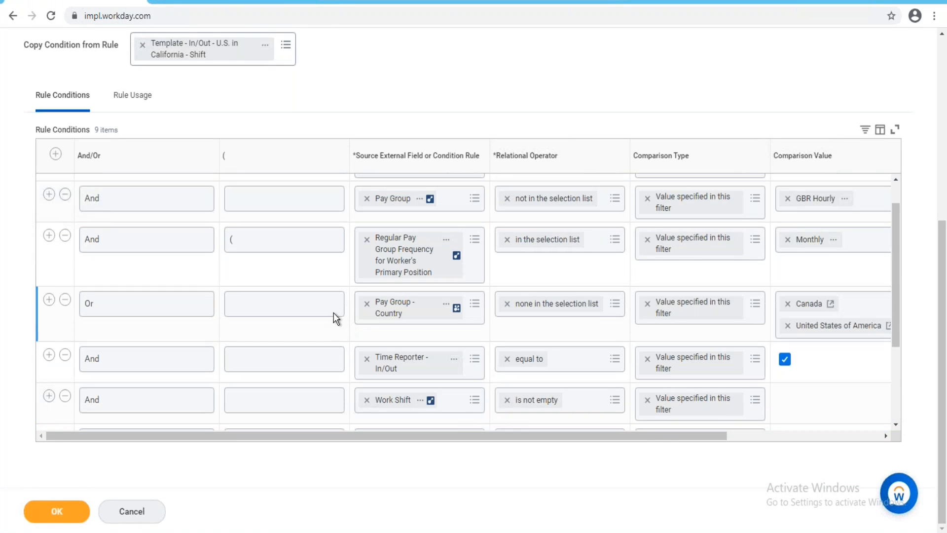
{"action": "scroll", "coordinate": [333, 313], "scroll_direction": "up", "scroll_amount": 1}
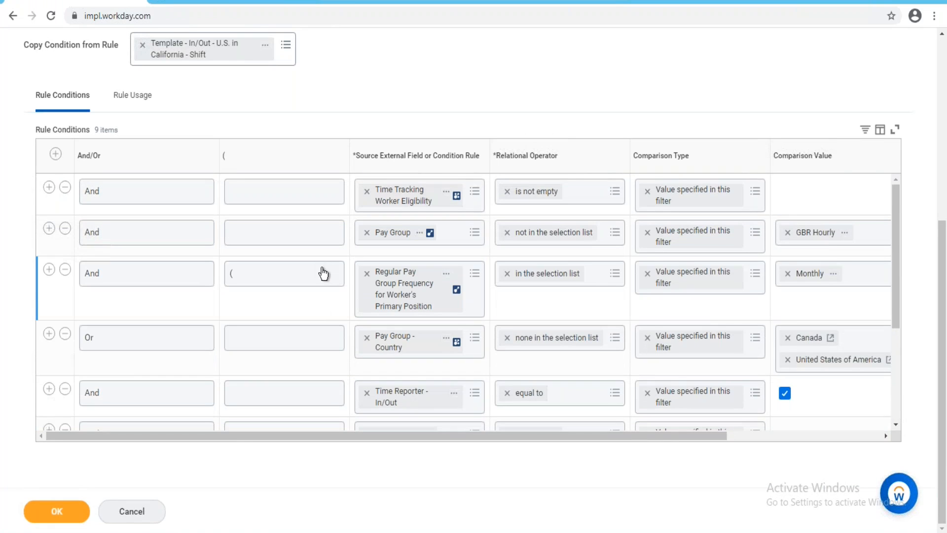
{"action": "scroll", "coordinate": [260, 202], "scroll_direction": "up", "scroll_amount": 2}
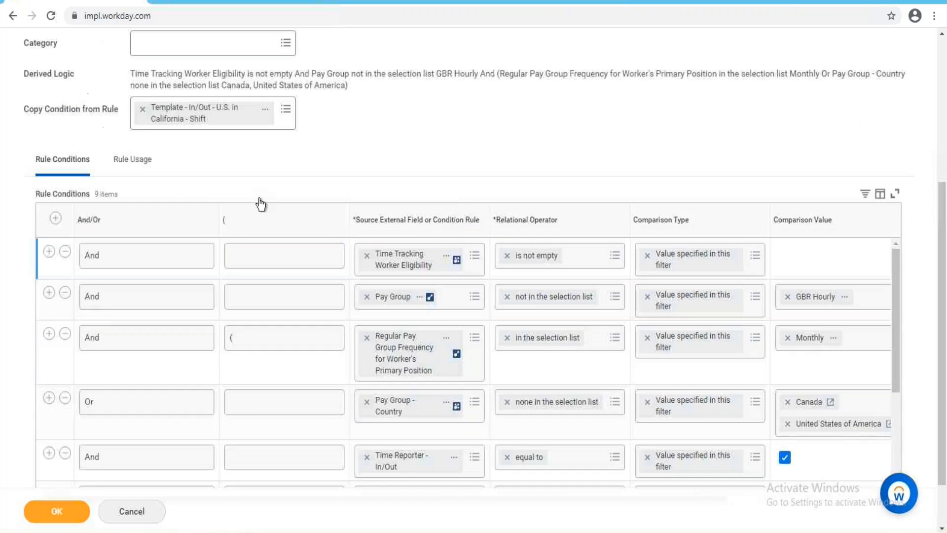
{"action": "scroll", "coordinate": [383, 227], "scroll_direction": "up", "scroll_amount": 2}
{"action": "scroll", "coordinate": [380, 224], "scroll_direction": "down", "scroll_amount": 2}
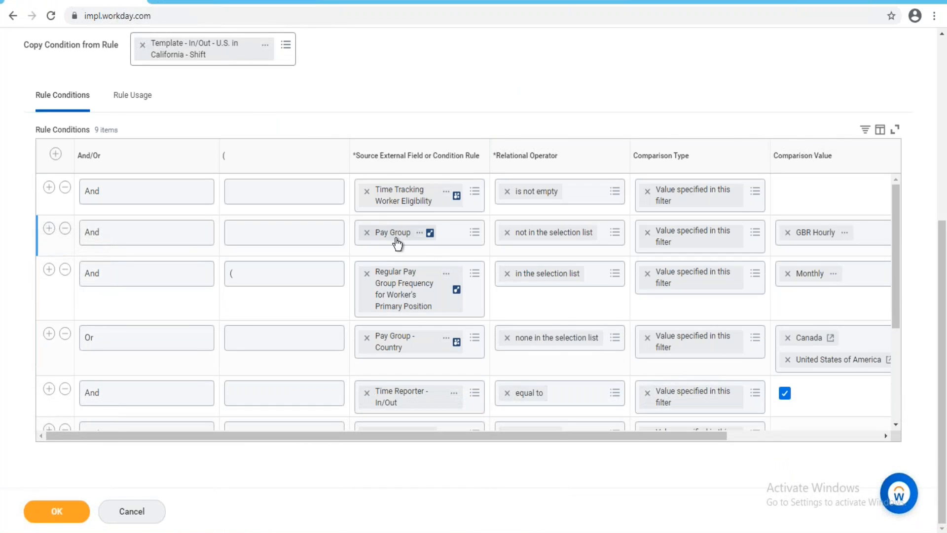
{"action": "scroll", "coordinate": [438, 218], "scroll_direction": "up", "scroll_amount": 2}
{"action": "scroll", "coordinate": [437, 217], "scroll_direction": "down", "scroll_amount": 2}
{"action": "scroll", "coordinate": [311, 302], "scroll_direction": "down", "scroll_amount": 4}
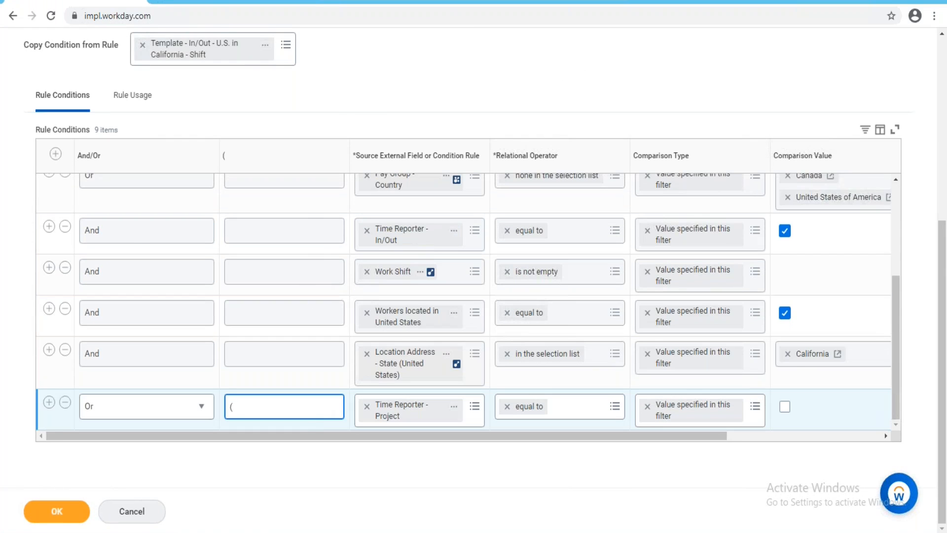
Step: Set the Time Reporter - Project condition back to And and clear its opening parenthesis
{"action": "left_click", "coordinate": [173, 417]}
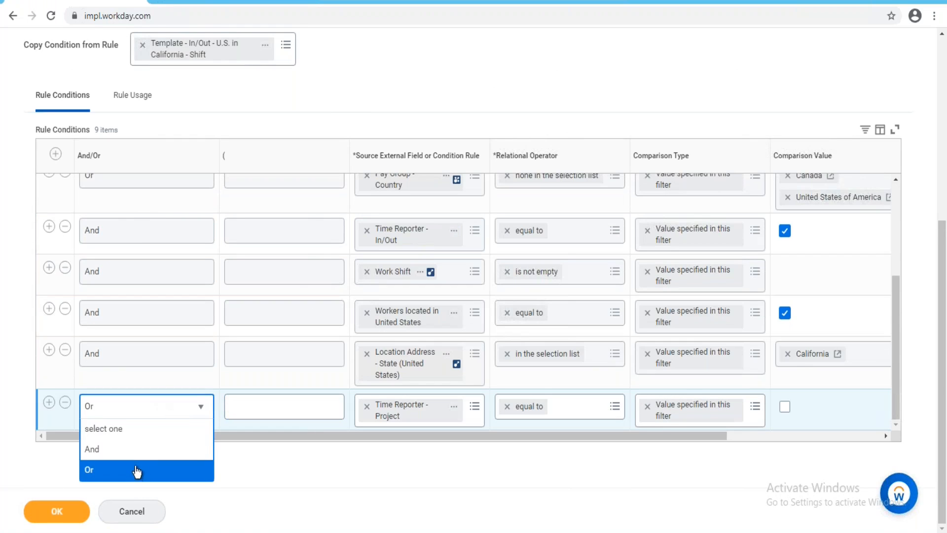
{"action": "left_click", "coordinate": [132, 448]}
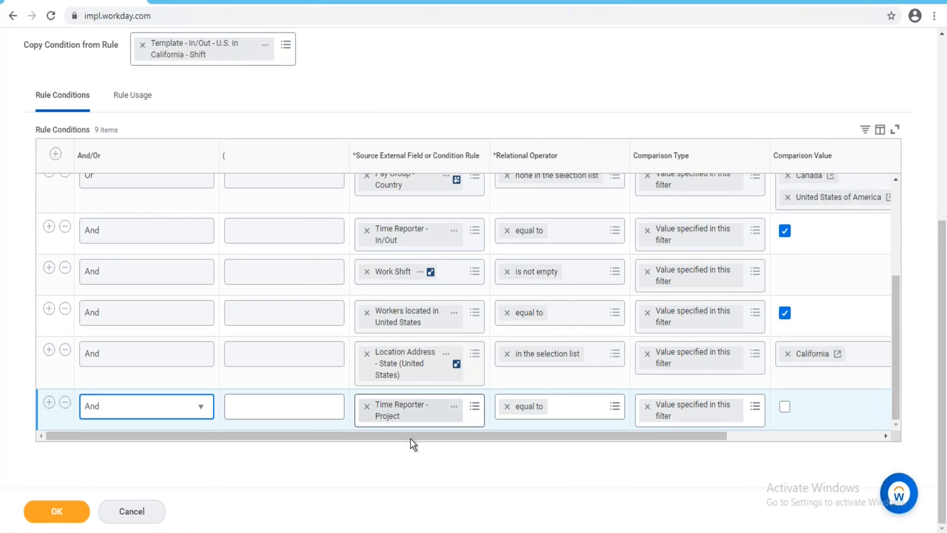
{"action": "left_click_drag", "start_coordinate": [412, 438], "coordinate": [579, 437]}
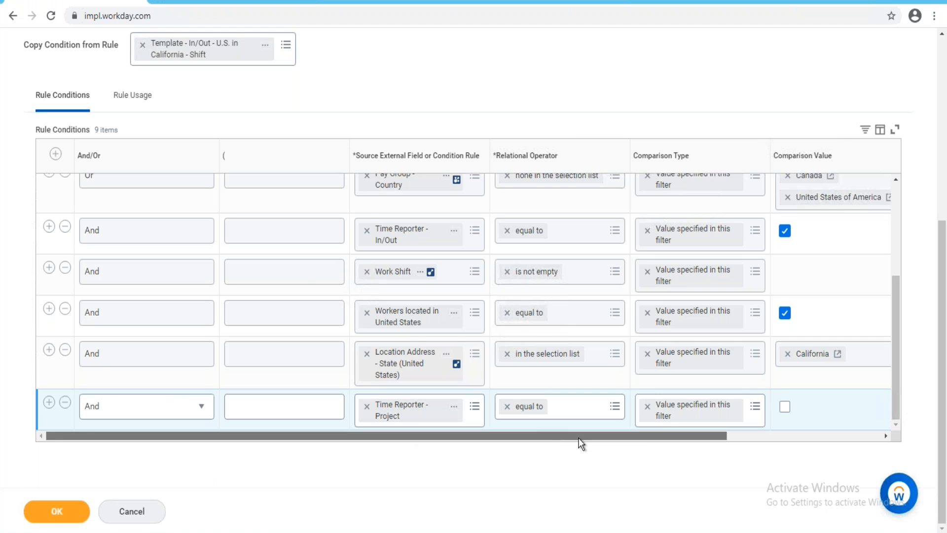
Step: Join the copied conditions with Or and enclose them in parentheses, from Time Reporter - In/Out through Time Reporter - Project
{"action": "left_click", "coordinate": [794, 407]}
{"action": "type", "text": ")"}
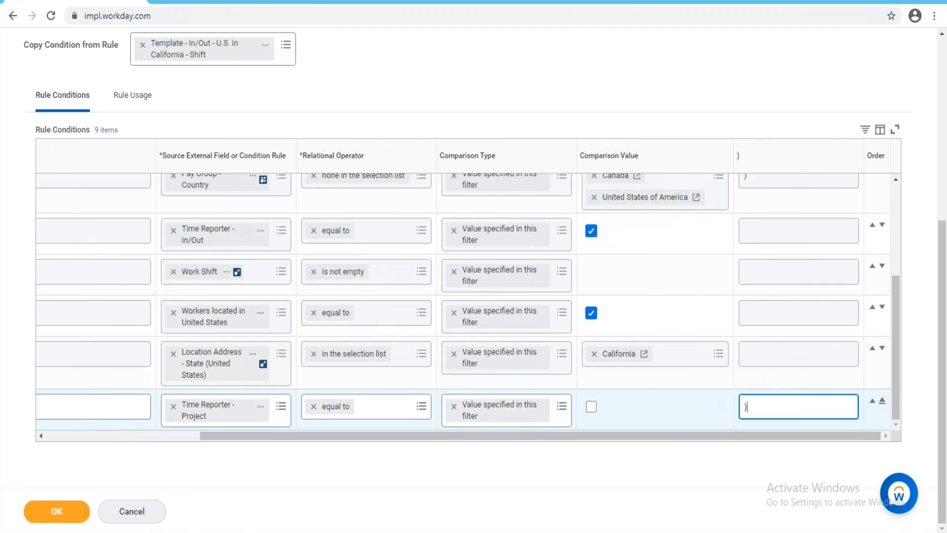
{"action": "left_click_drag", "start_coordinate": [614, 436], "coordinate": [353, 472]}
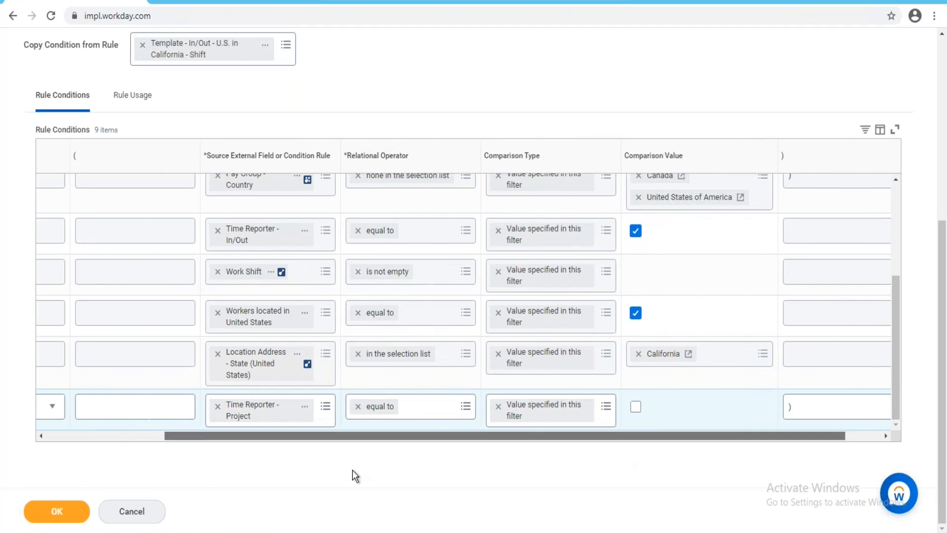
{"action": "left_click", "coordinate": [169, 236]}
{"action": "left_click", "coordinate": [156, 291]}
{"action": "left_click", "coordinate": [246, 236]}
{"action": "type", "text": "("}
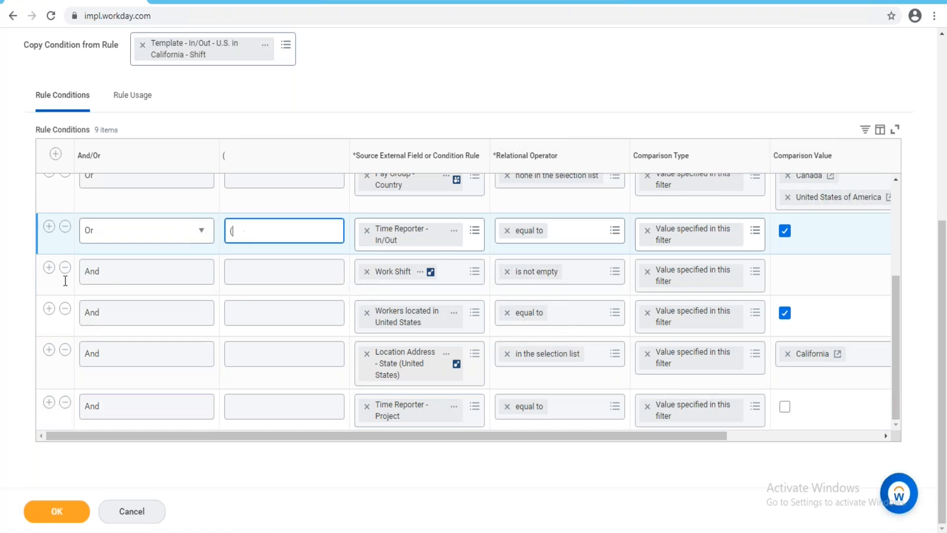
Step: Review the regrouped conditions, then save the eligibility rule and the Monthly period schedule
{"action": "scroll", "coordinate": [506, 311], "scroll_direction": "up", "scroll_amount": 1}
{"action": "scroll", "coordinate": [505, 312], "scroll_direction": "up", "scroll_amount": 1}
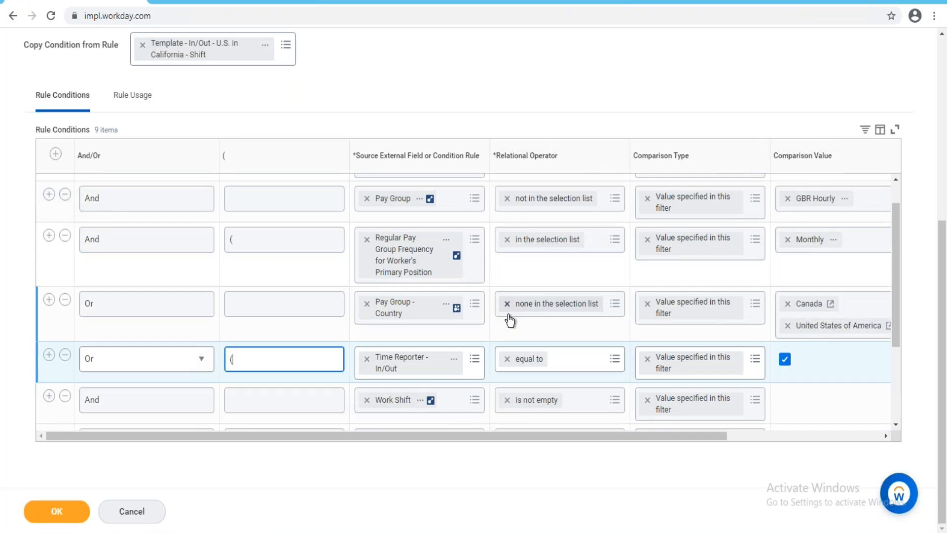
{"action": "mouse_move", "coordinate": [694, 435]}
{"action": "left_mouse_down"}
{"action": "mouse_move", "coordinate": [849, 435]}
{"action": "mouse_move", "coordinate": [693, 435]}
{"action": "left_mouse_up"}
{"action": "left_click", "coordinate": [64, 511]}
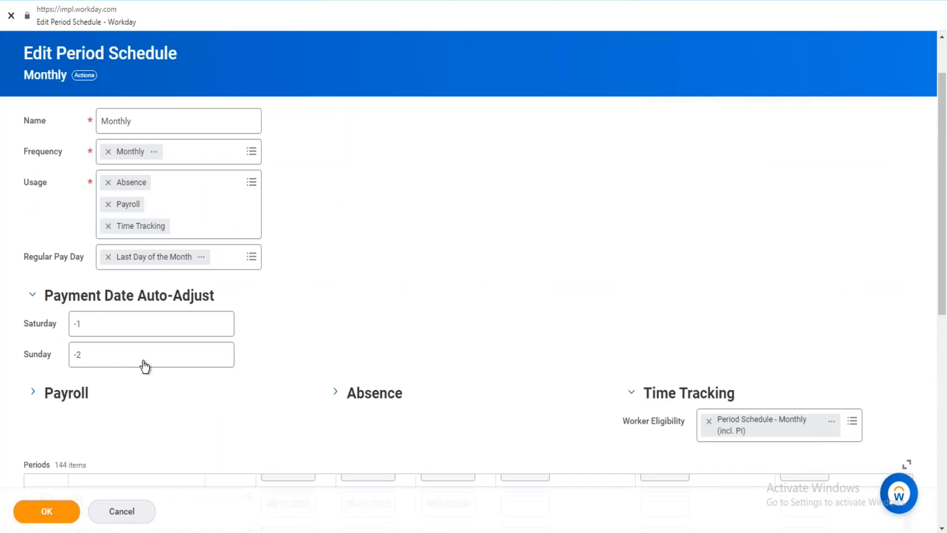
{"action": "scroll", "coordinate": [176, 90], "scroll_direction": "up", "scroll_amount": 2}
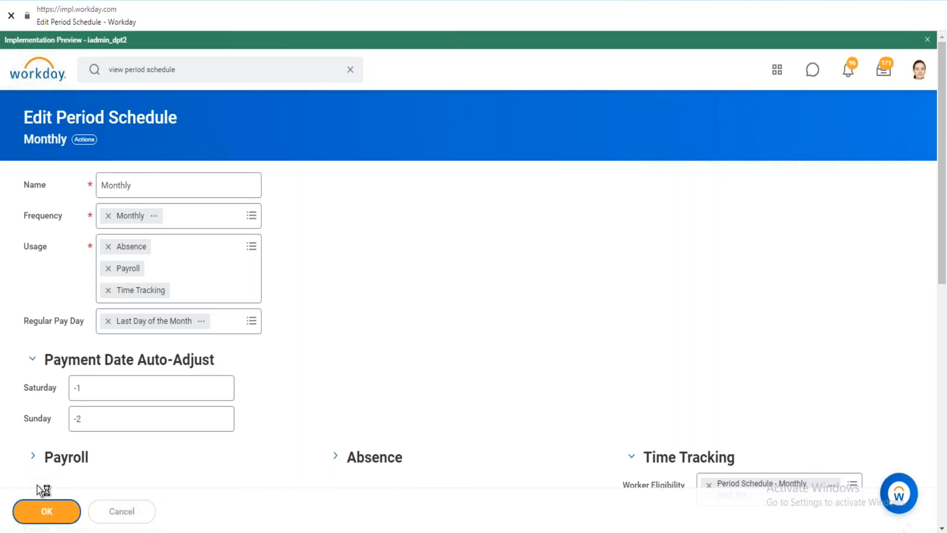
Step: Search for "view worker time eligi" and open the View Worker's Time Eligibility task
{"action": "left_click", "coordinate": [199, 76]}
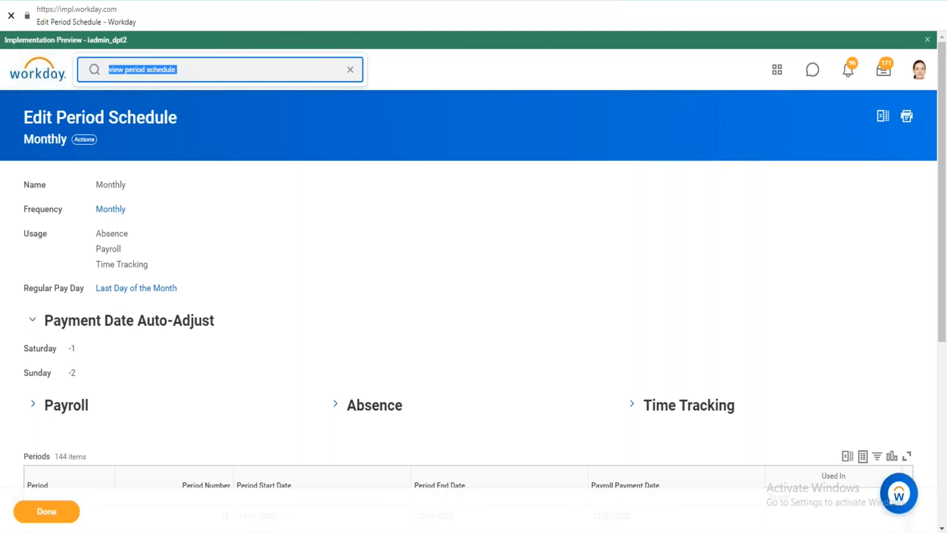
{"action": "type", "text": "view worker"}
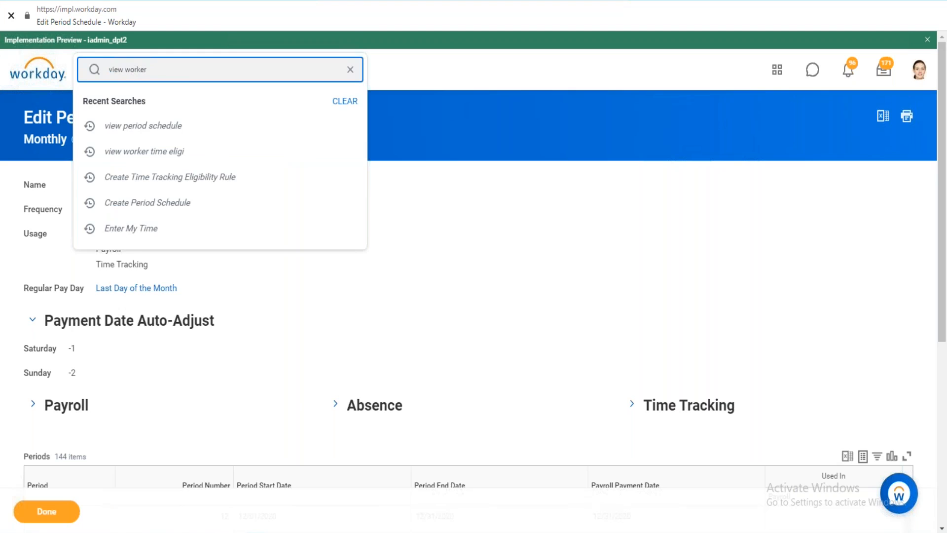
{"action": "type", "text": " time eligi"}
{"action": "key", "text": "Return"}
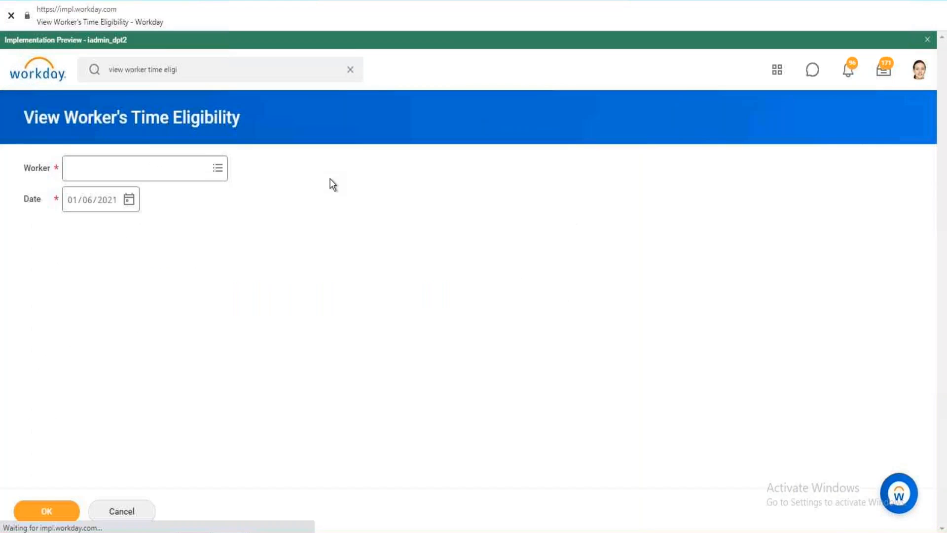
Step: Display the time eligibility of the Shipping & Receiving Associate for 01/06/2021, finding the worker by first name
{"action": "left_click", "coordinate": [198, 168]}
{"action": "type", "text": "kevin"}
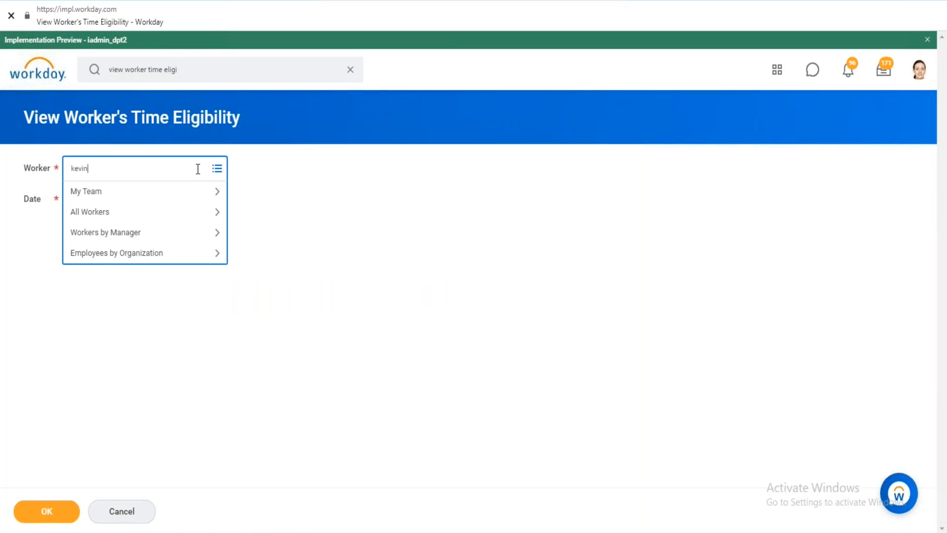
{"action": "key", "text": "Return"}
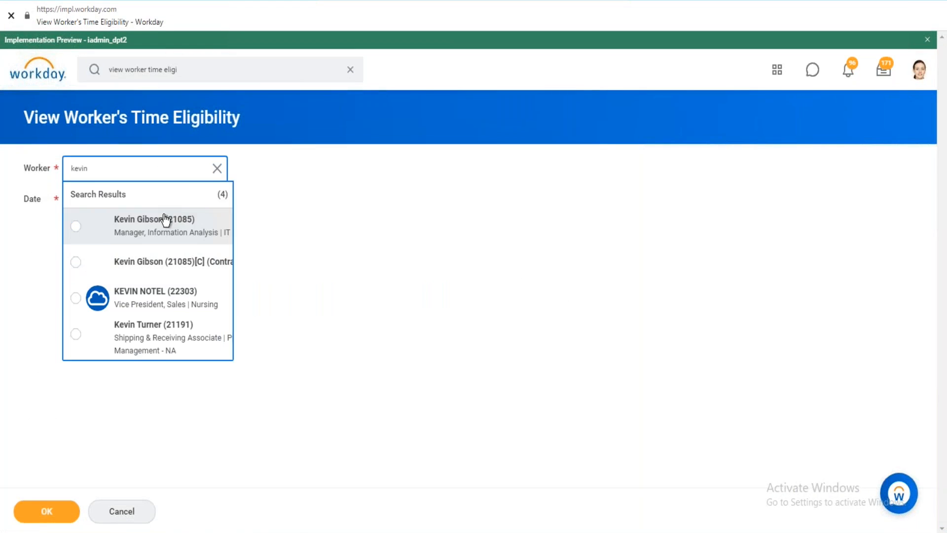
{"action": "left_click", "coordinate": [188, 330]}
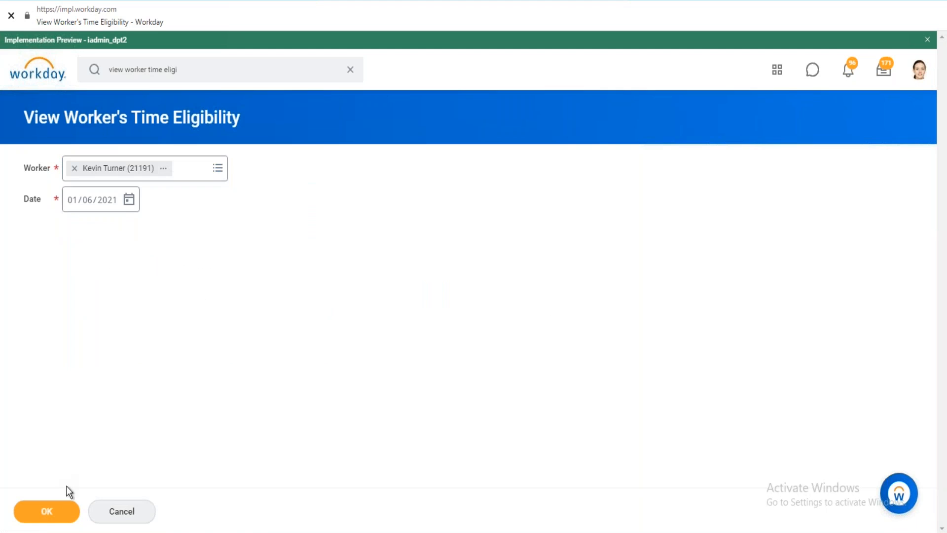
{"action": "left_click", "coordinate": [47, 510]}
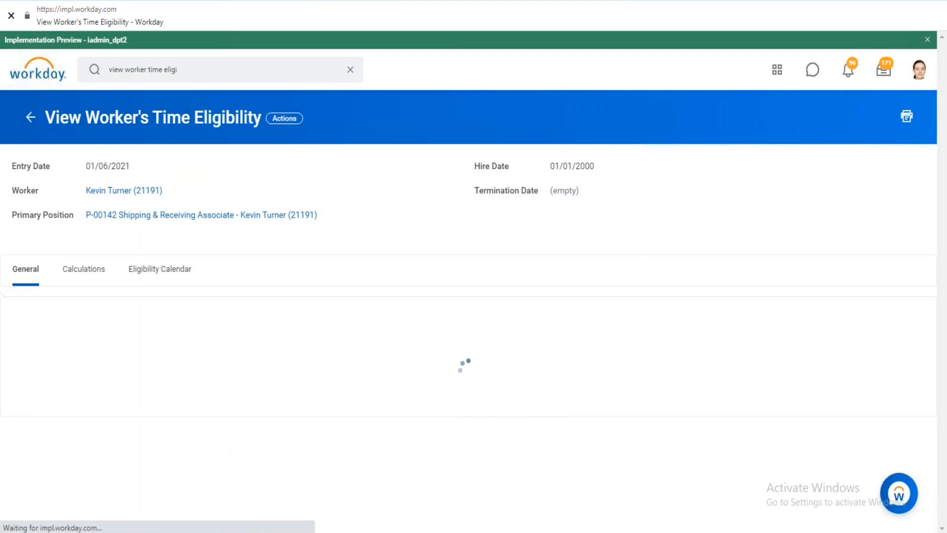
Step: Examine the worker's general eligibility details, comparing the time entry template and period schedule for the entry, start and end dates
{"action": "scroll", "coordinate": [174, 350], "scroll_direction": "down", "scroll_amount": 4}
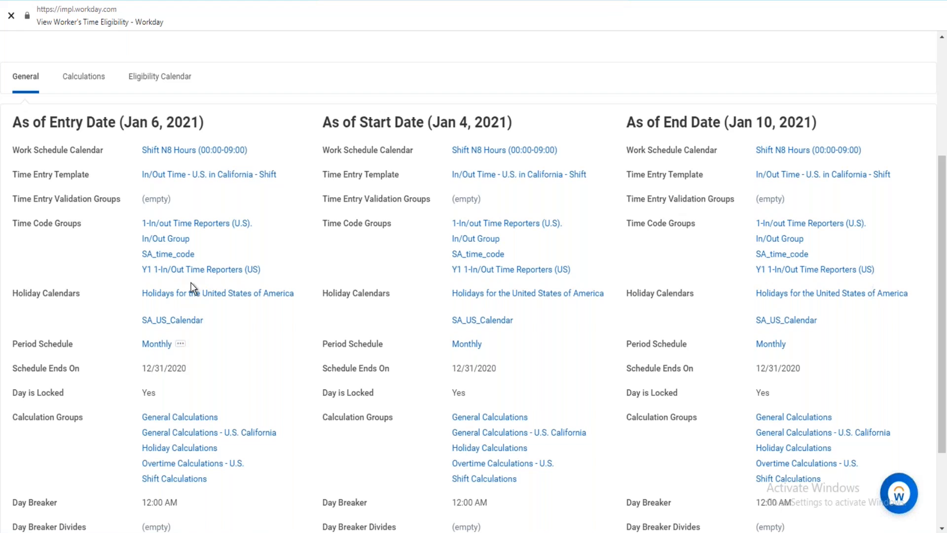
{"action": "scroll", "coordinate": [237, 207], "scroll_direction": "up", "scroll_amount": 4}
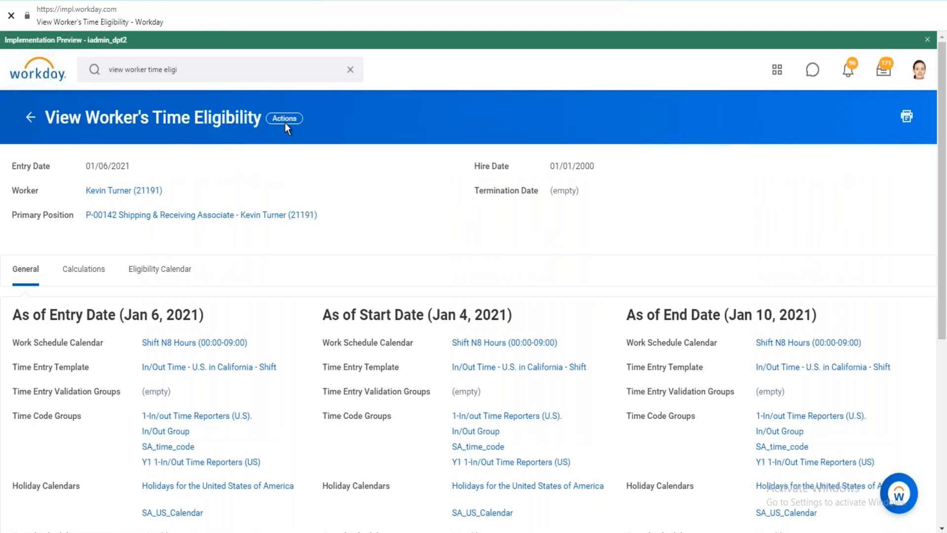
{"action": "left_click", "coordinate": [286, 128]}
{"action": "mouse_move", "coordinate": [320, 172]}
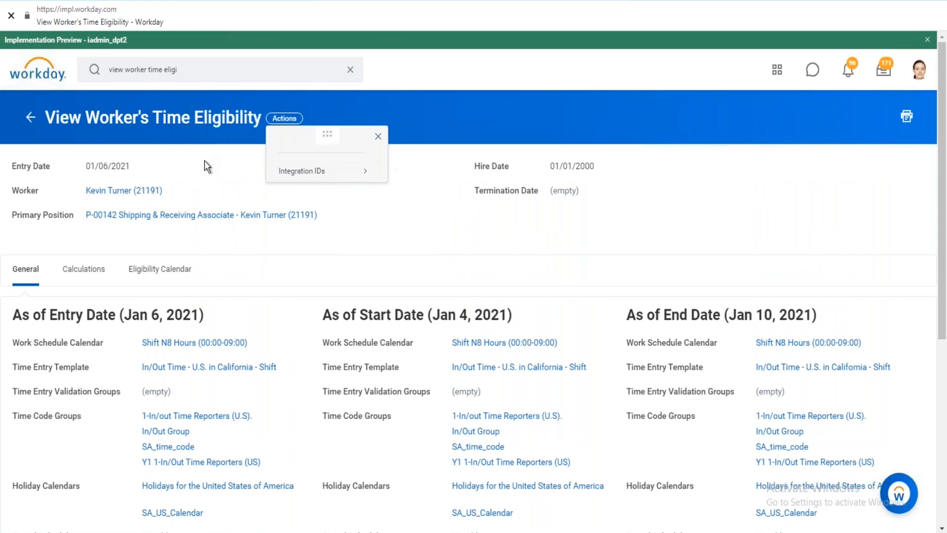
{"action": "scroll", "coordinate": [204, 161], "scroll_direction": "down", "scroll_amount": 4}
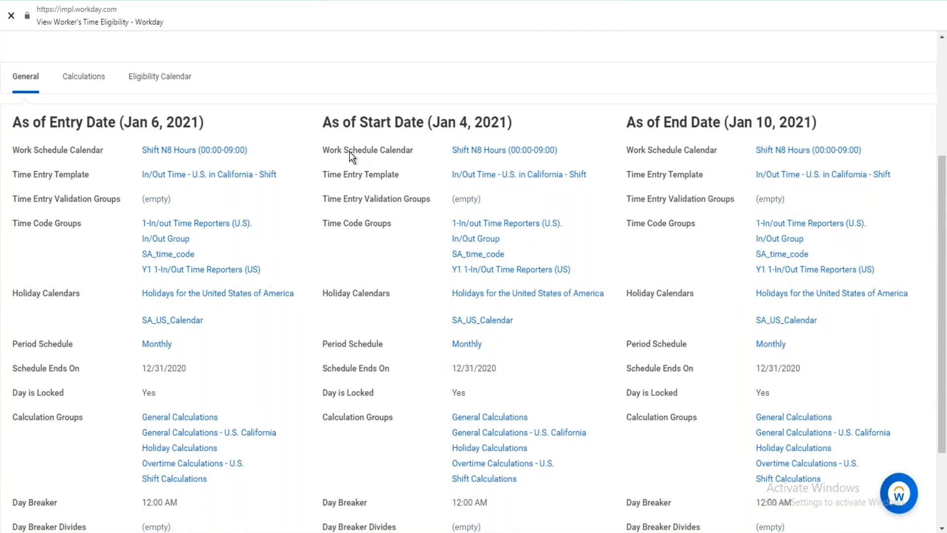
{"action": "scroll", "coordinate": [349, 155], "scroll_direction": "up", "scroll_amount": 4}
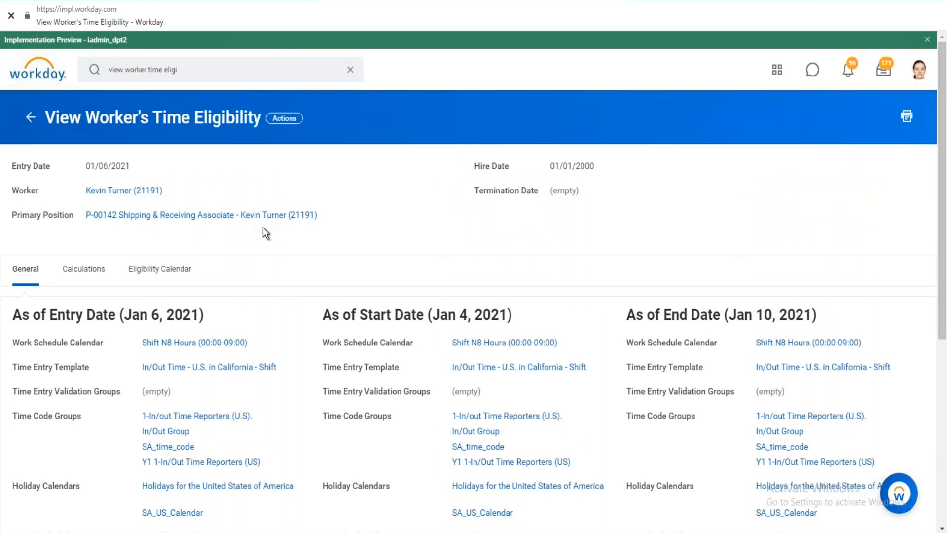
{"action": "scroll", "coordinate": [263, 227], "scroll_direction": "down", "scroll_amount": 3}
{"action": "mouse_move", "coordinate": [286, 240]}
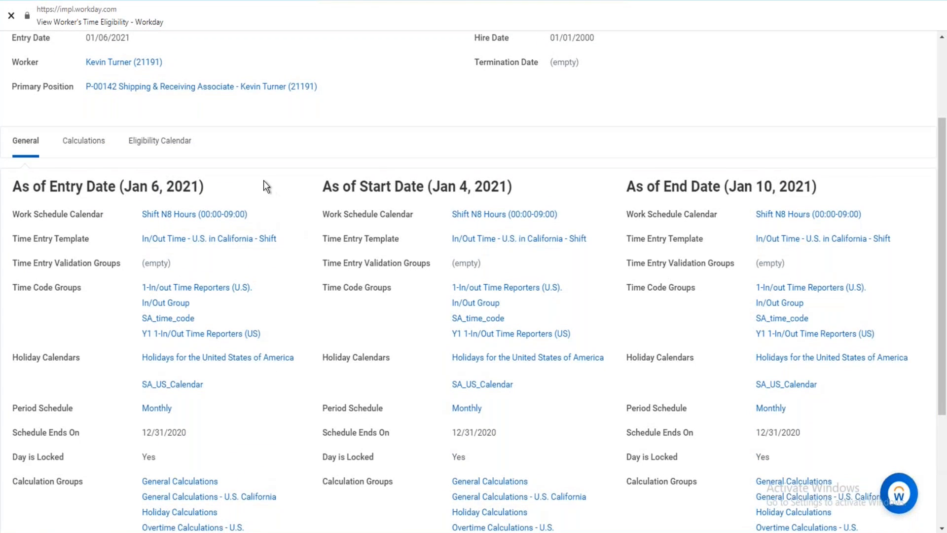
{"action": "scroll", "coordinate": [264, 181], "scroll_direction": "up", "scroll_amount": 3}
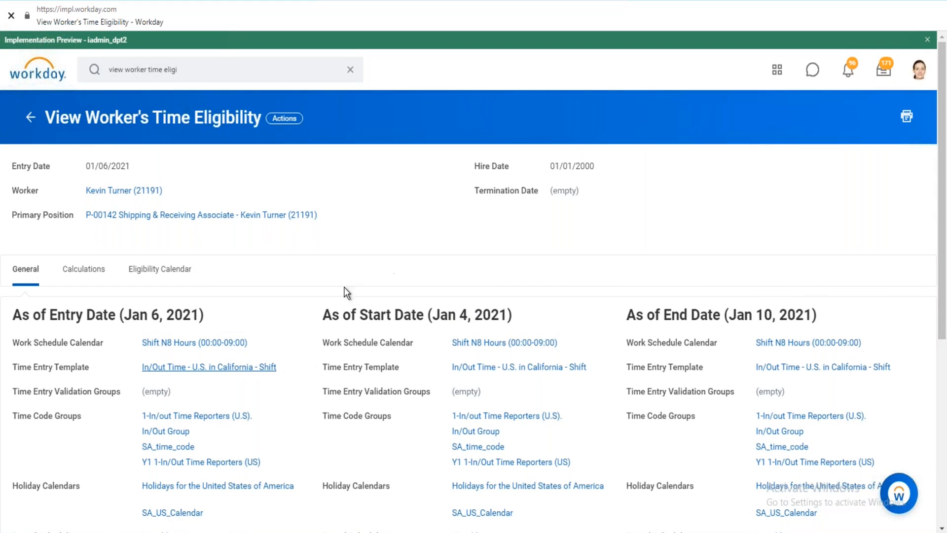
Step: Open the eligibility rule behind the In/Out Time - U.S. in California - Shift template and access its condition rule's related actions
{"action": "left_click", "coordinate": [218, 367]}
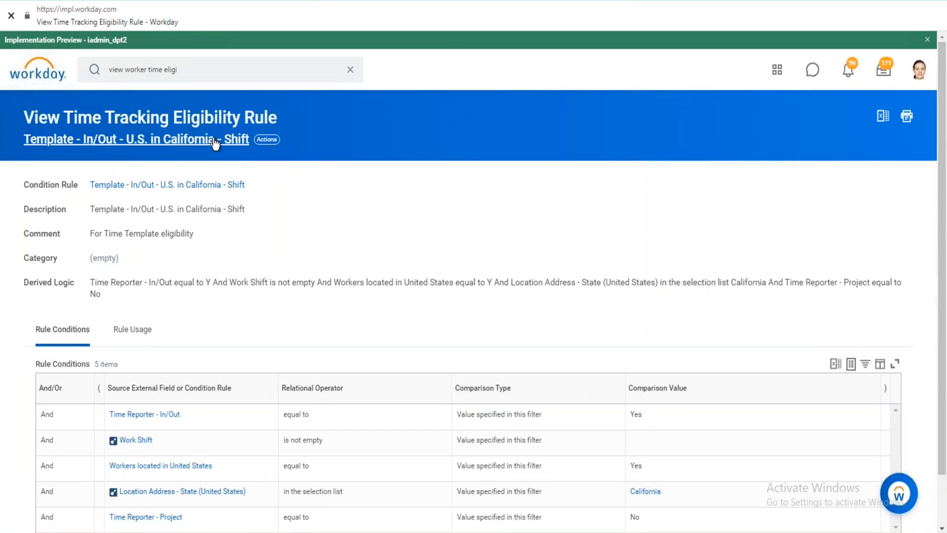
{"action": "right_click", "coordinate": [233, 148]}
{"action": "left_click", "coordinate": [257, 186]}
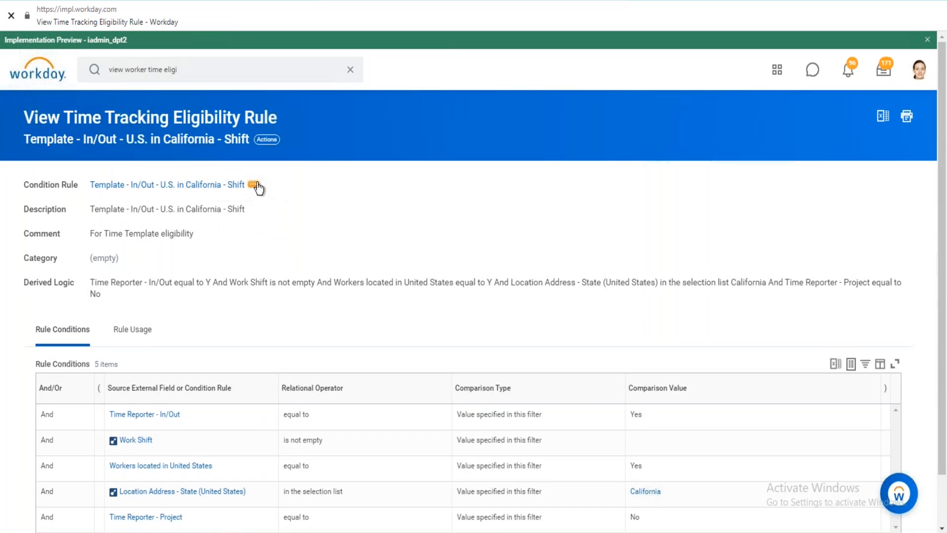